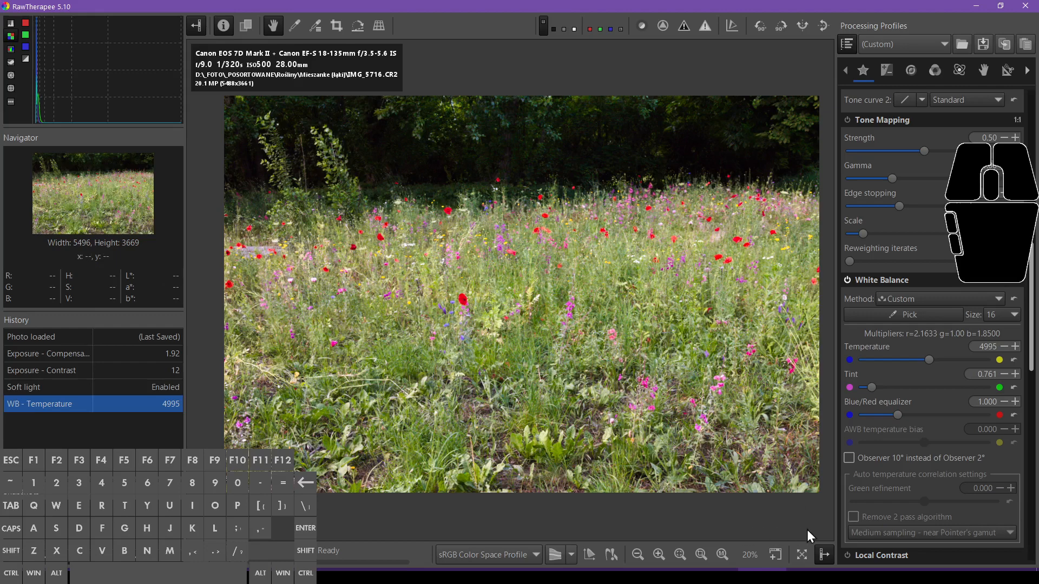
# - Switch to GIMP, look over the lizard and flower photos, and bring up the monkey photo IMG_6650
pyautogui.click(859, 571)
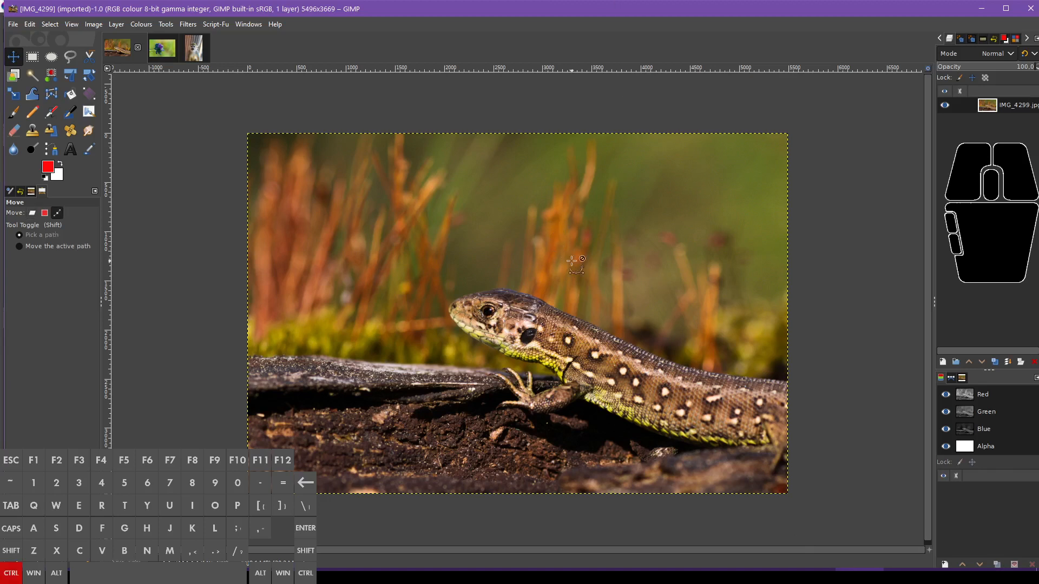
pyautogui.scroll(3, 579, 286)
pyautogui.scroll(-3, 493, 222)
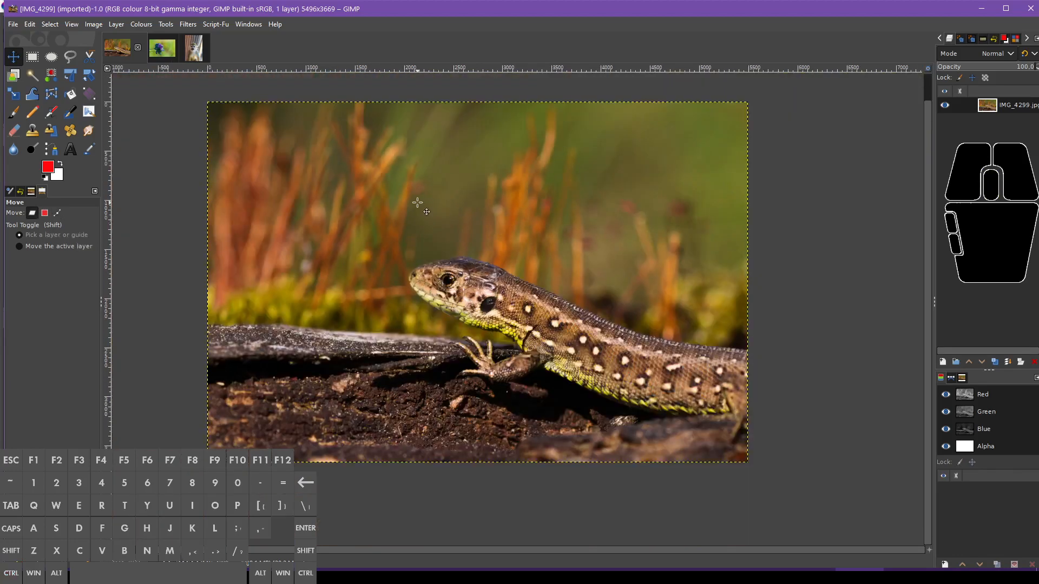
pyautogui.scroll(1, 355, 222)
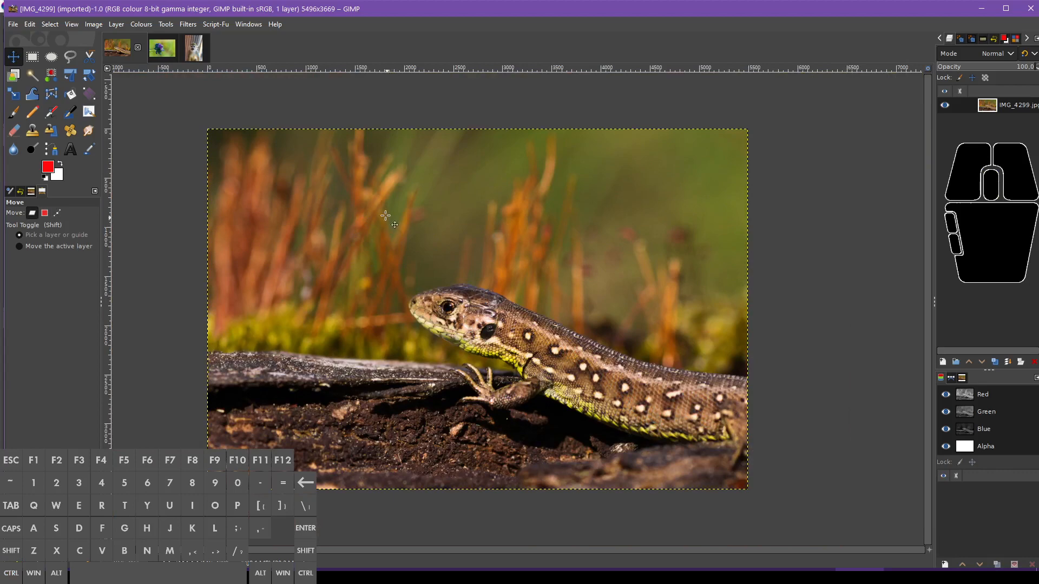
pyautogui.click(162, 47)
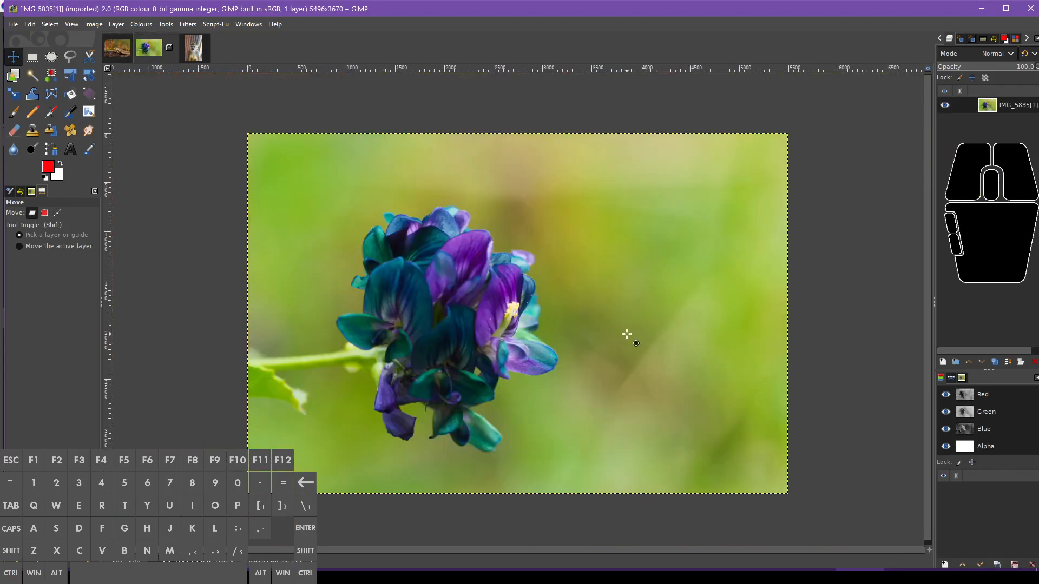
pyautogui.click(192, 58)
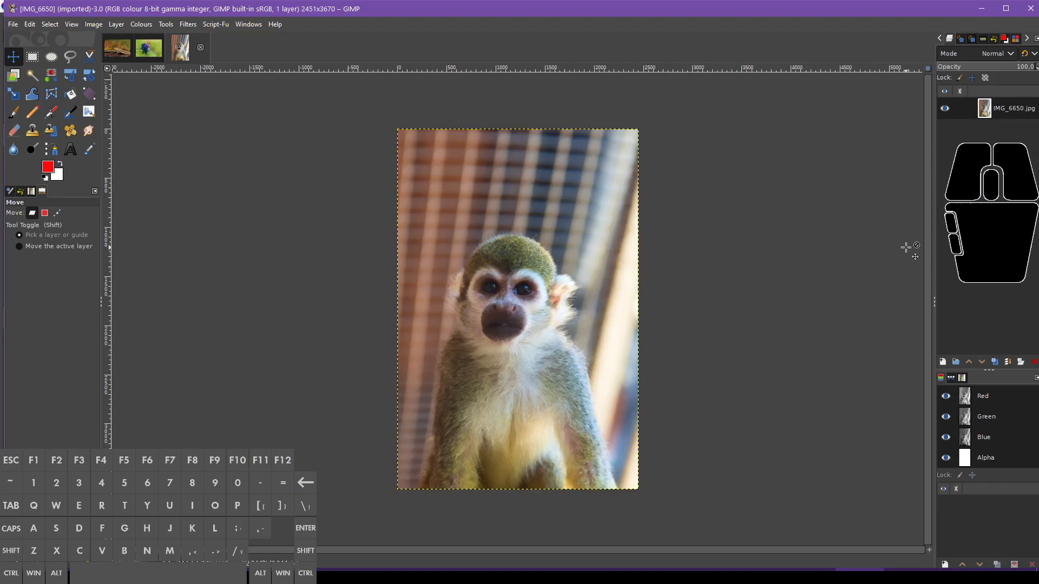
# - Widen the layers dock and duplicate the IMG_6650.jpg layer
pyautogui.moveTo(933, 296); pyautogui.dragTo(877, 302)
pyautogui.press('ctrl')
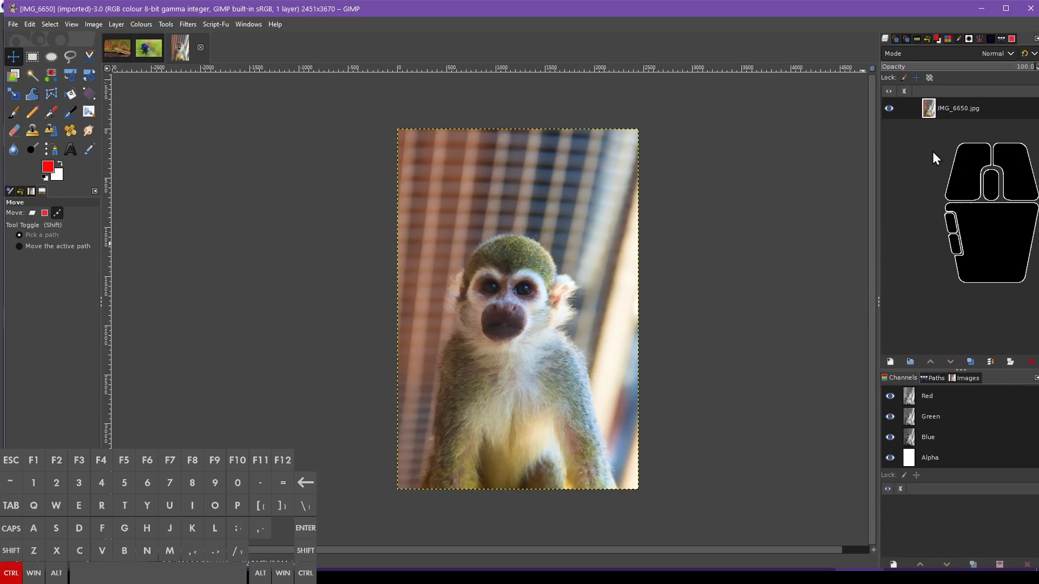
pyautogui.hotkey('ctrl', 'shift', 'd')
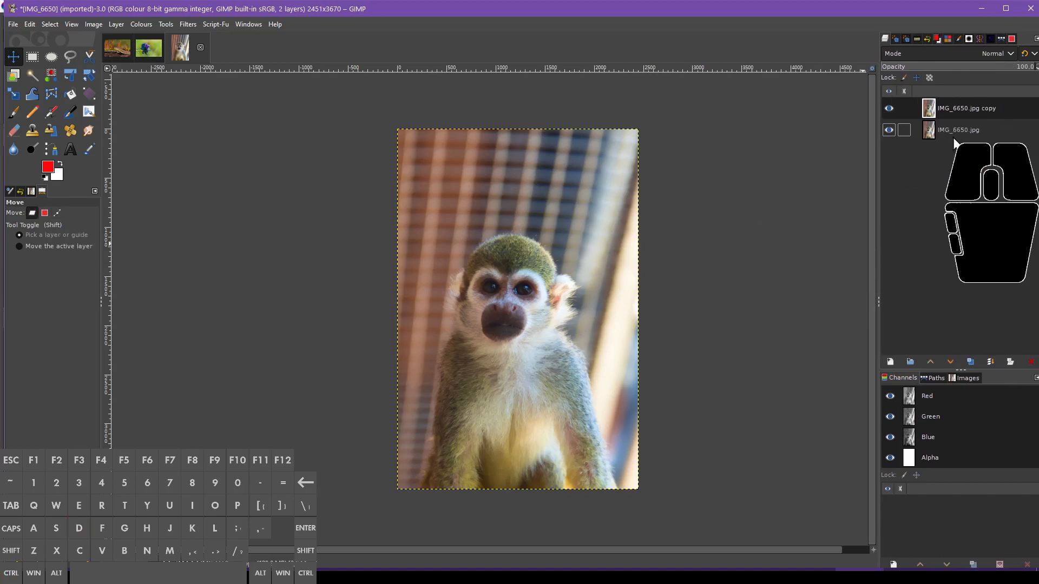
pyautogui.hotkey('ctrl', 'z')
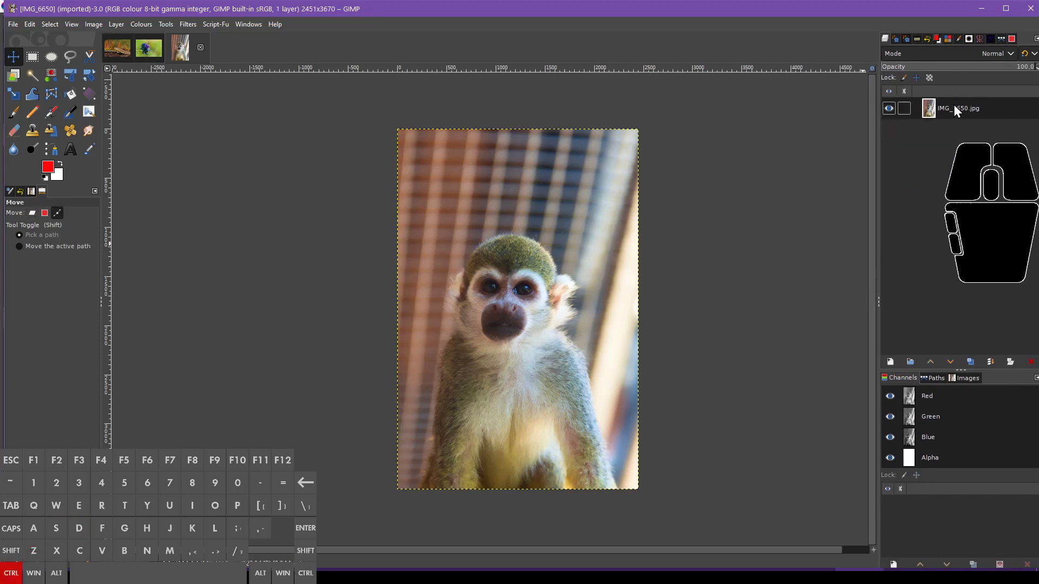
pyautogui.rightClick(952, 104)
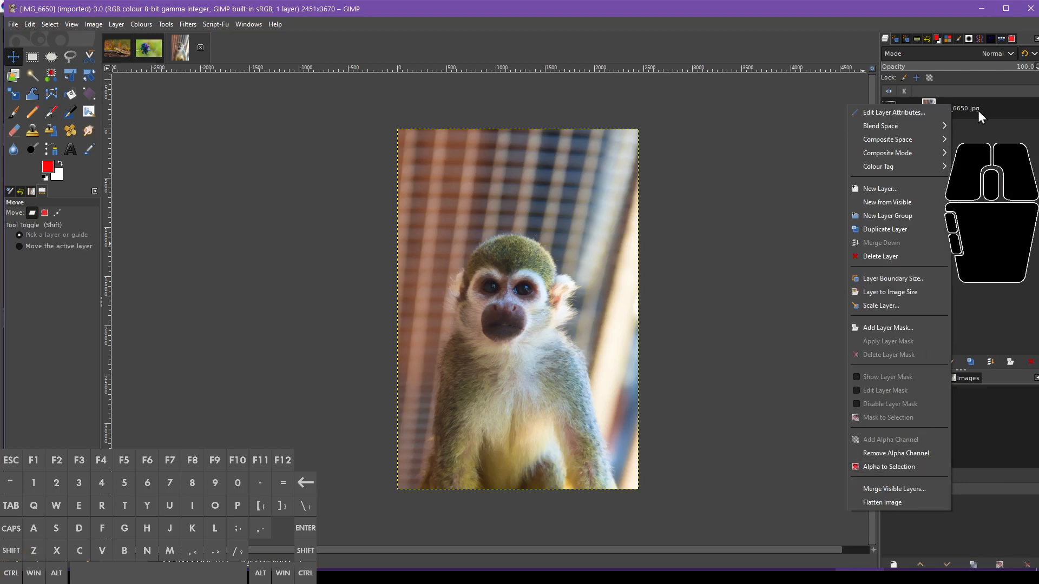
pyautogui.rightClick(976, 106)
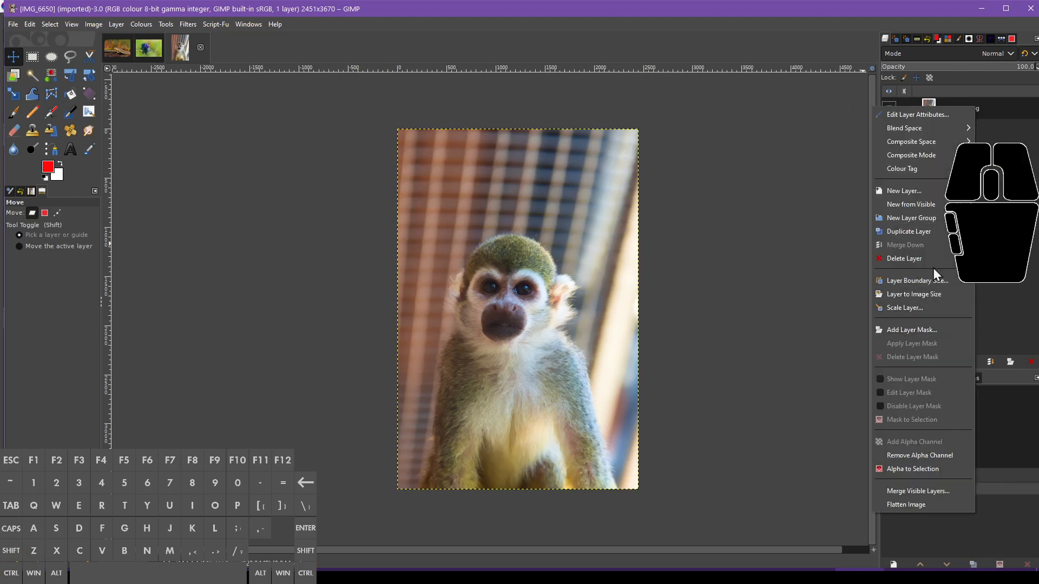
pyautogui.click(908, 231)
# - Rename the lower IMG_6650.jpg layer to "Original"
pyautogui.click(952, 130)
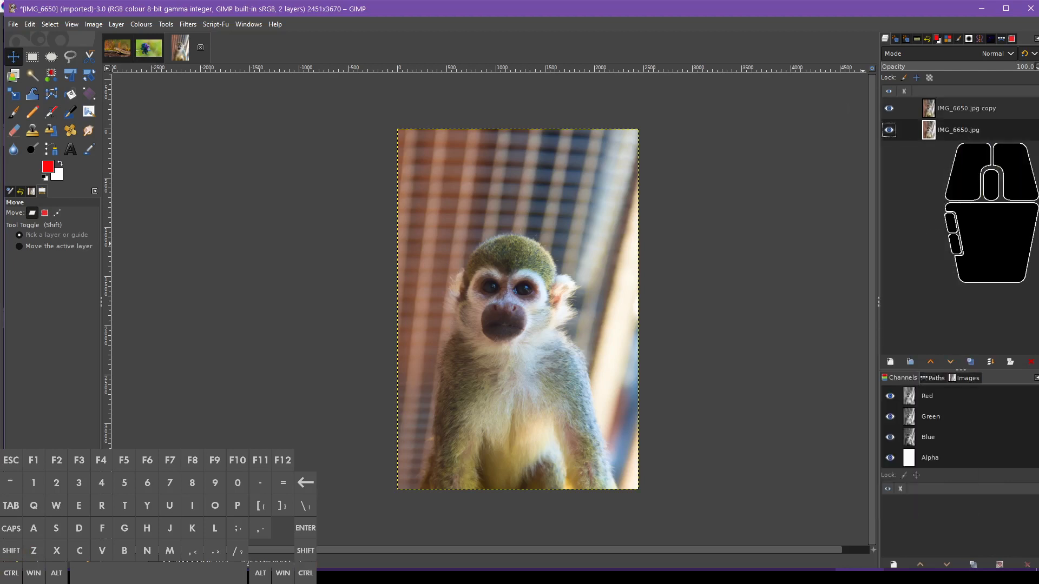
pyautogui.press('F2')
pyautogui.write('Ori')
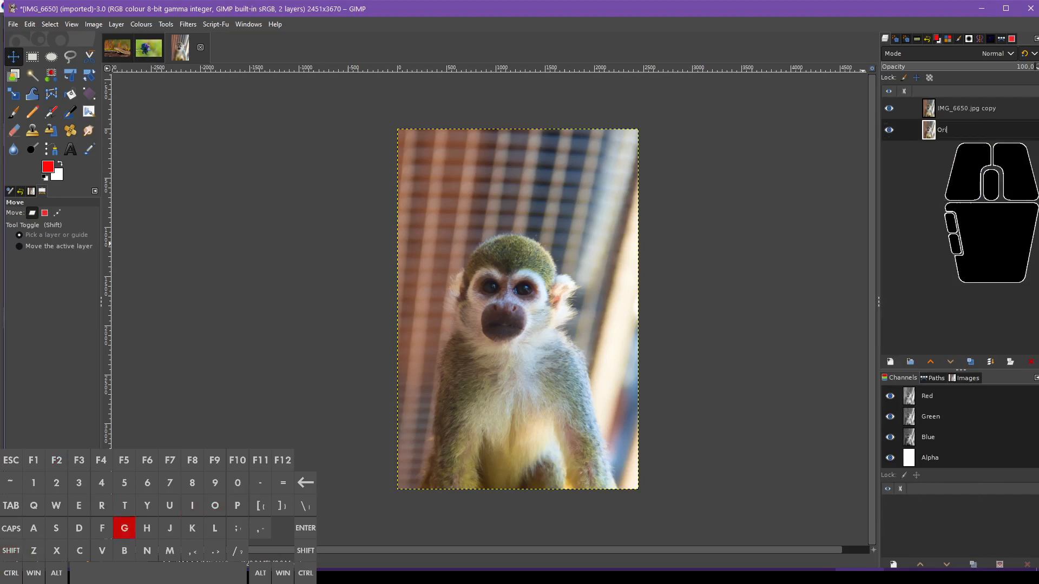
pyautogui.write('ginal')
pyautogui.press('Return')
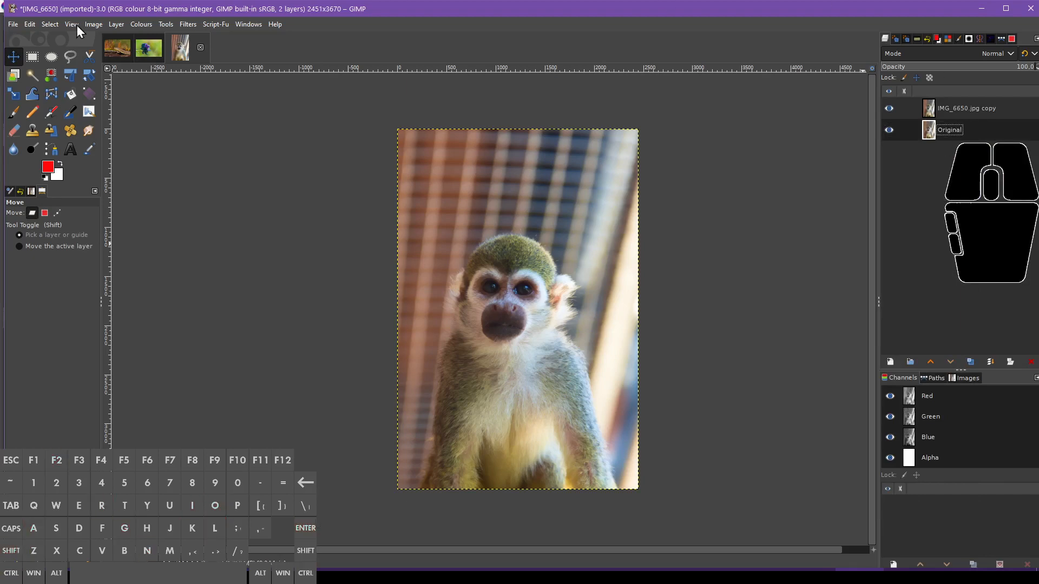
# - Scale the monkey image to 50 percent of its size
pyautogui.click(115, 25)
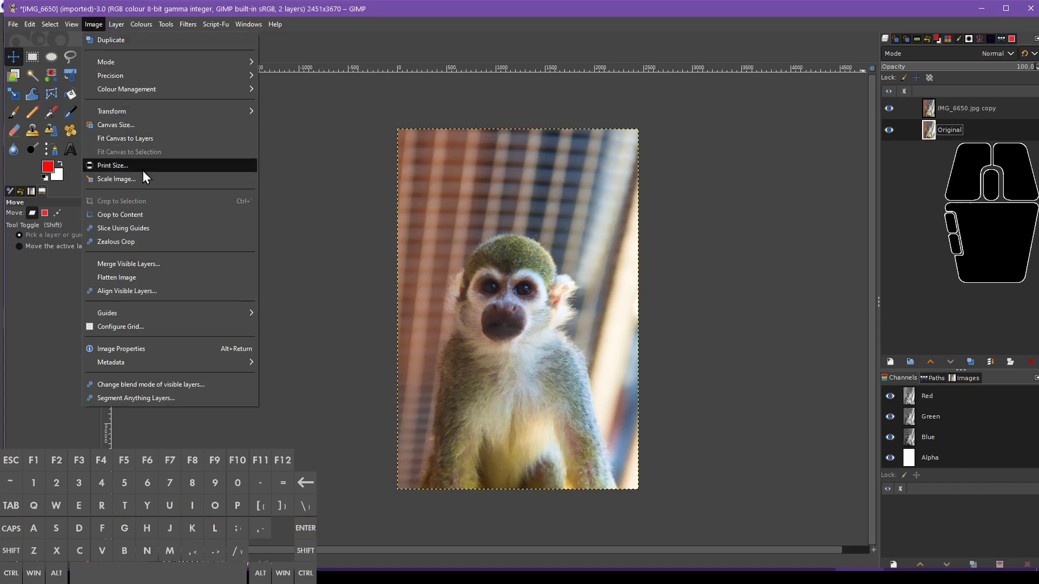
pyautogui.click(116, 179)
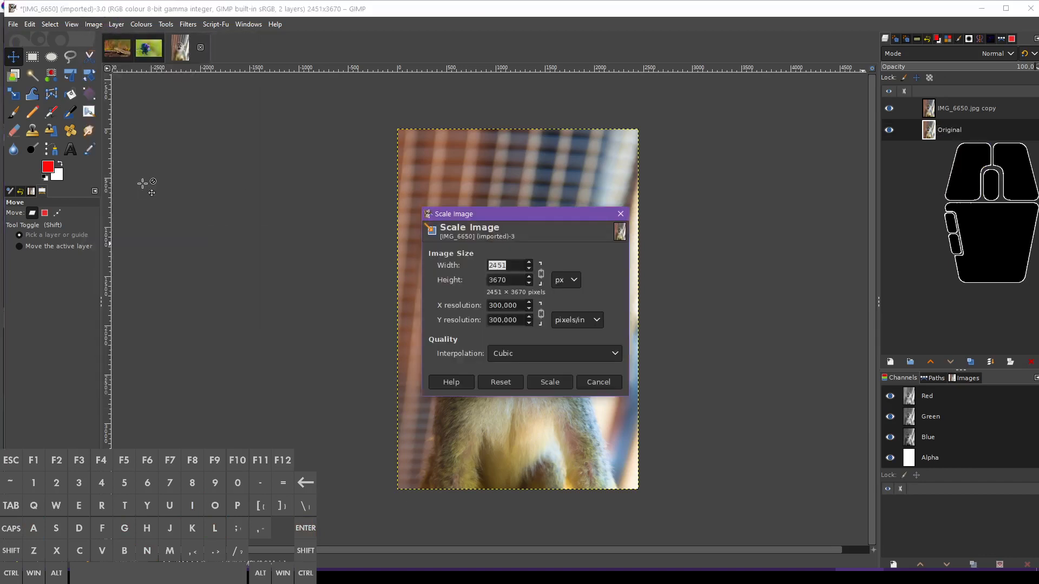
pyautogui.click(568, 280)
pyautogui.click(573, 313)
pyautogui.click(512, 266)
pyautogui.doubleClick(511, 266)
pyautogui.write('50')
pyautogui.press('Tab')
pyautogui.click(543, 379)
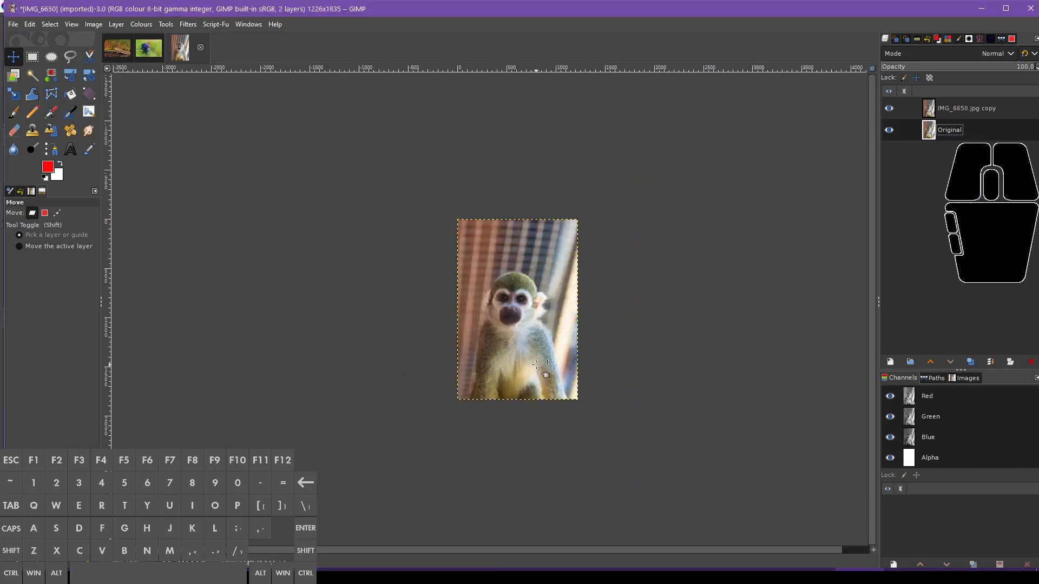
# - Run the RemBG bridge filter on the IMG_6650.jpg copy layer with the u2net model and As Mask set to Yes
pyautogui.scroll(2, 536, 327)
pyautogui.scroll(-1, 470, 266)
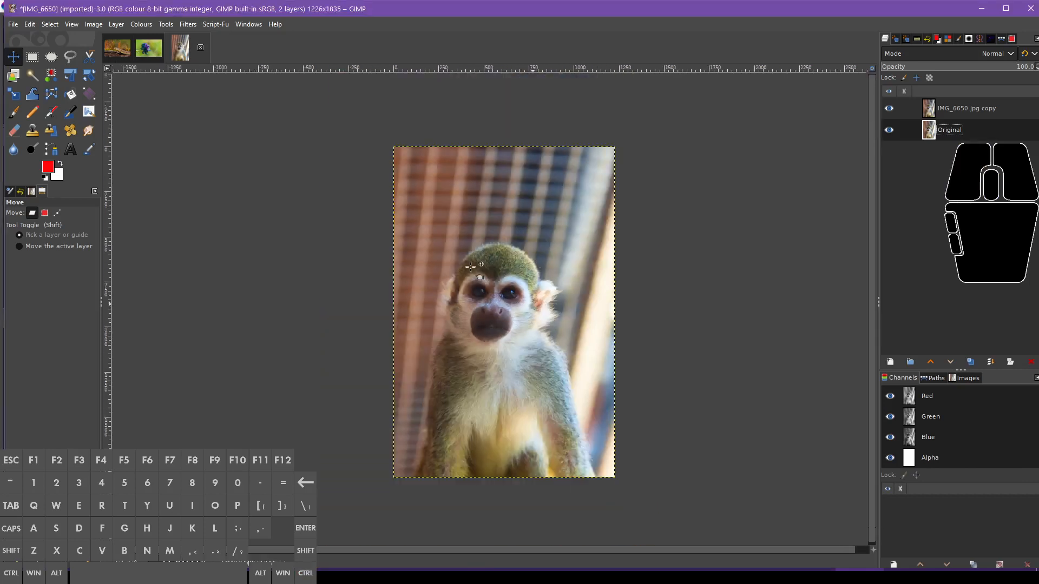
pyautogui.click(162, 26)
pyautogui.moveTo(180, 24)
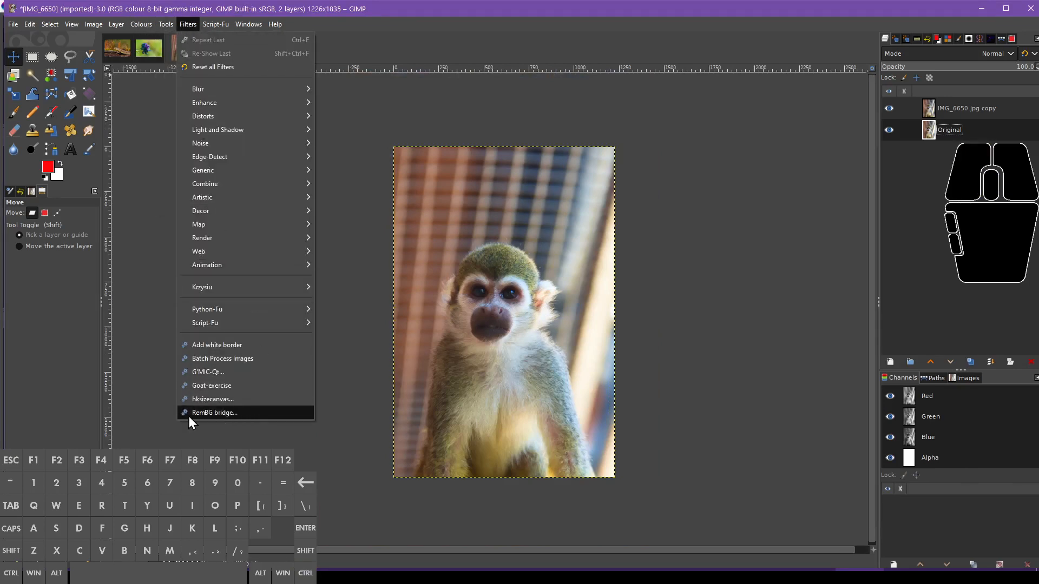
pyautogui.click(226, 414)
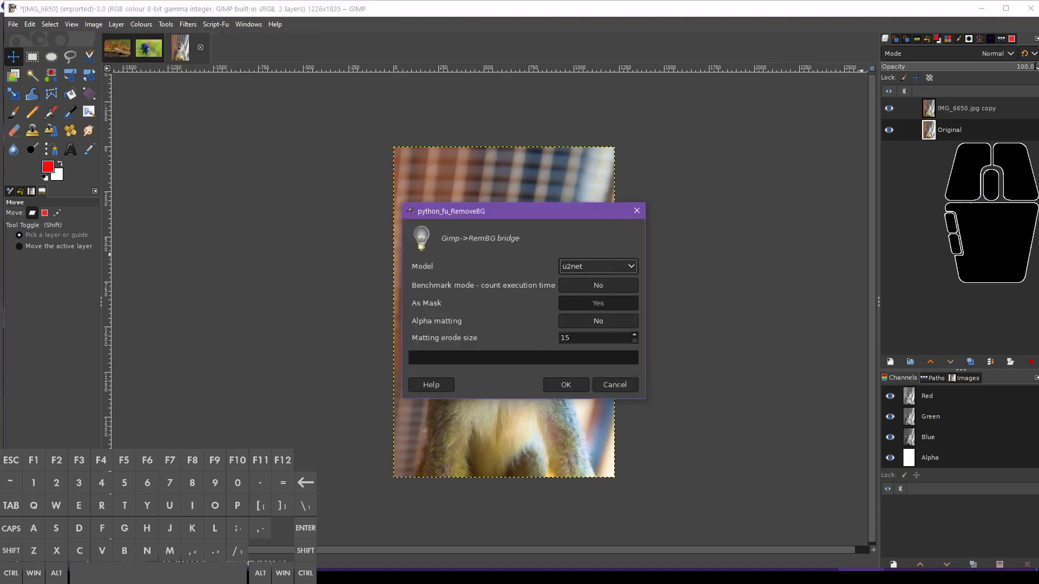
pyautogui.click(972, 112)
pyautogui.hotkey('alt', 'Tab')
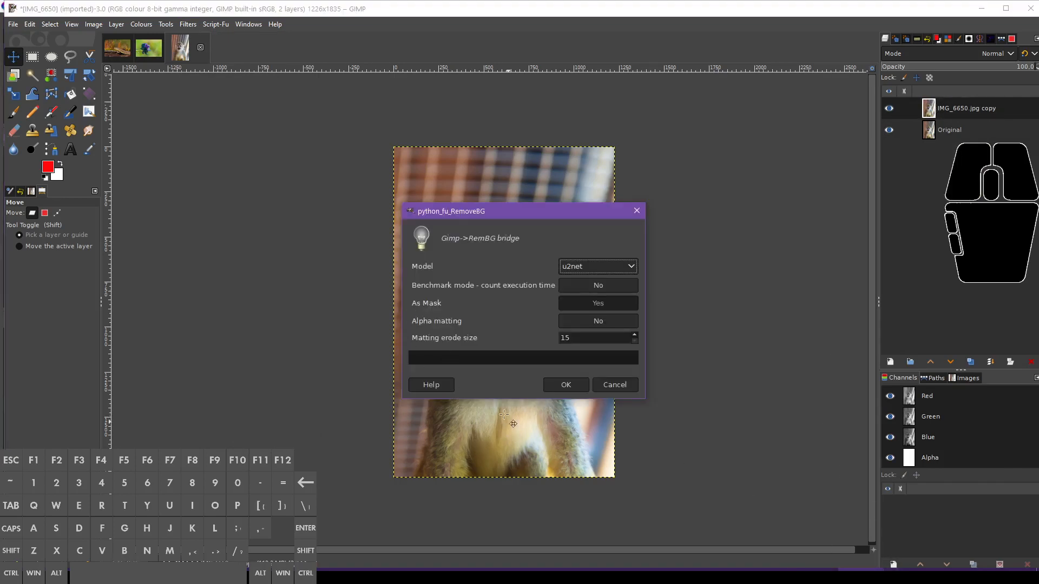
pyautogui.moveTo(498, 211); pyautogui.dragTo(730, 255)
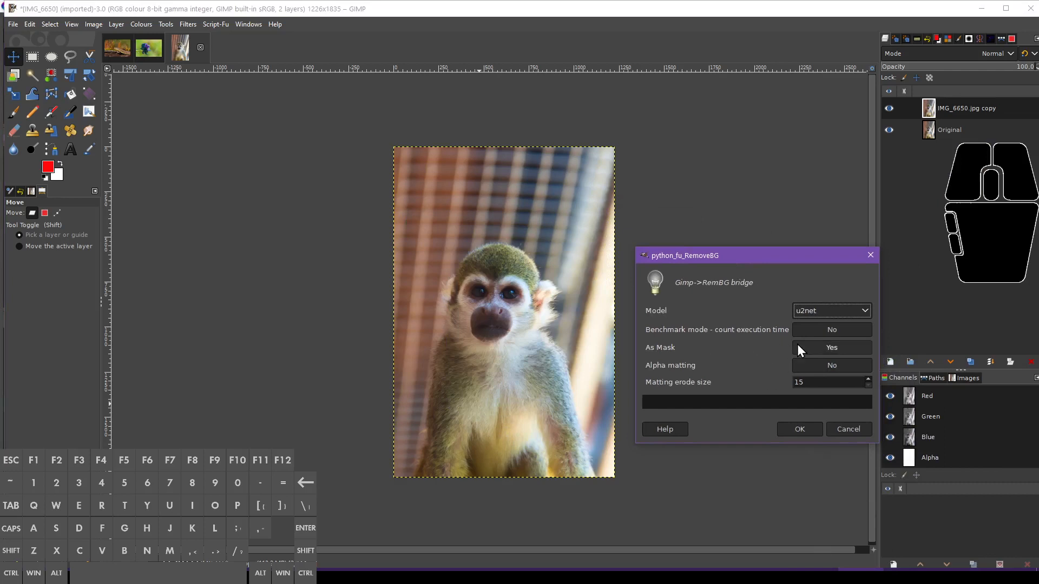
pyautogui.click(812, 349)
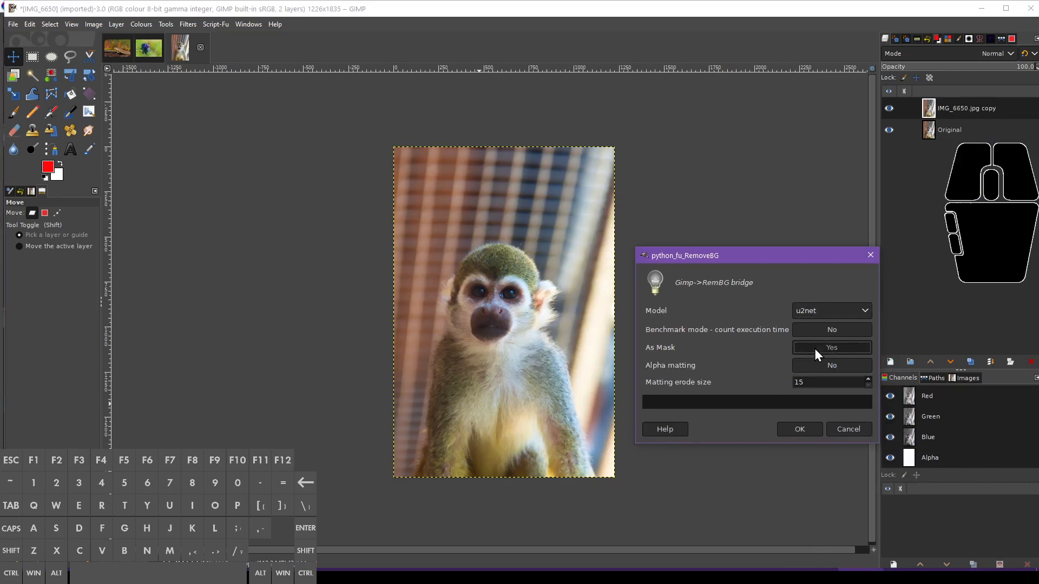
pyautogui.click(789, 433)
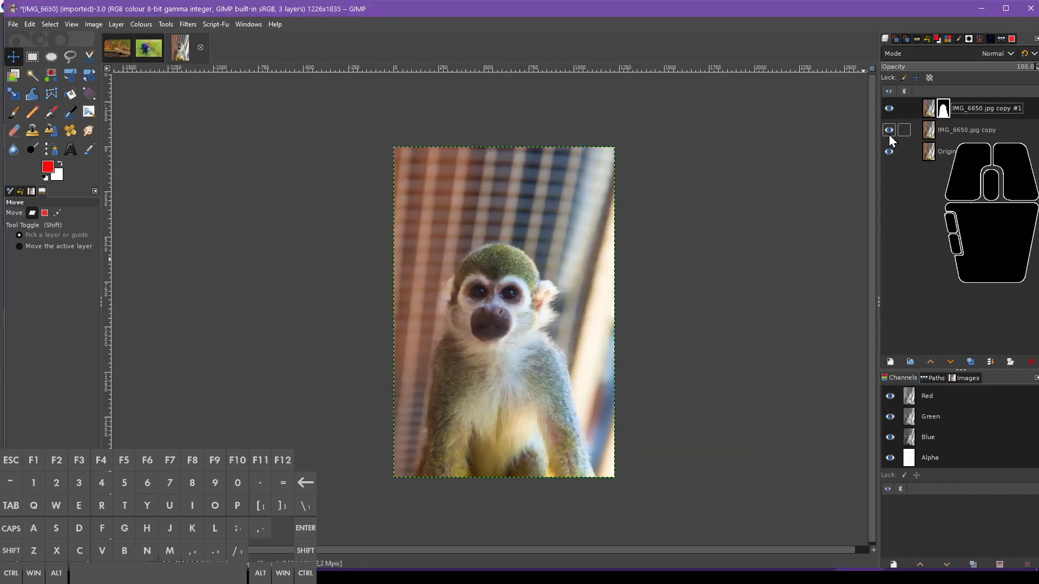
# - Hide the two layers beneath the masked layer and compare the monkey cutout's edges with the unmasked photo
pyautogui.moveTo(889, 134); pyautogui.dragTo(888, 152)
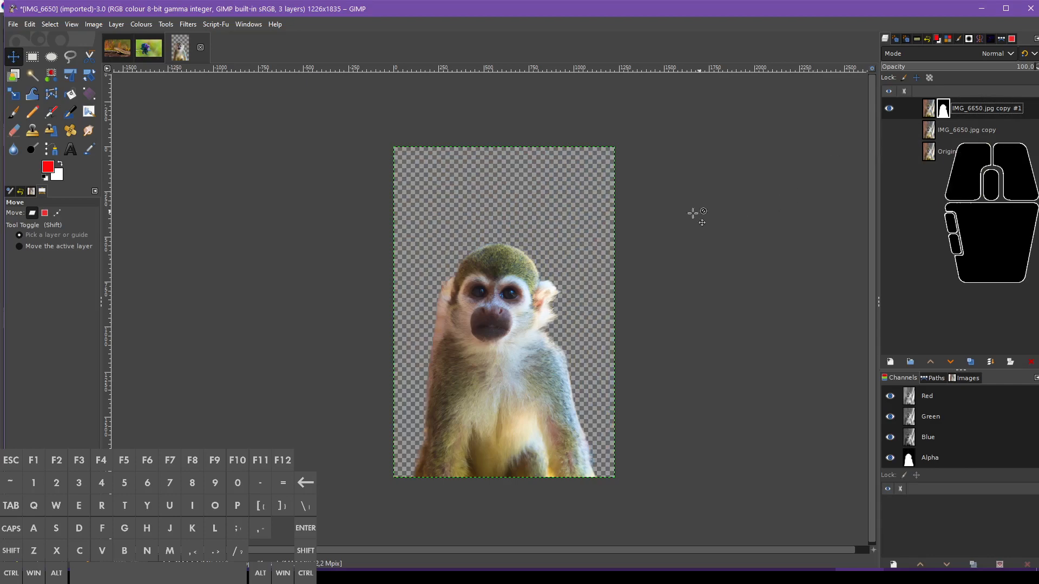
pyautogui.keyDown('ctrl'); pyautogui.scroll(5, 479, 290); pyautogui.keyUp('ctrl')
pyautogui.scroll(-5, 375, 248)
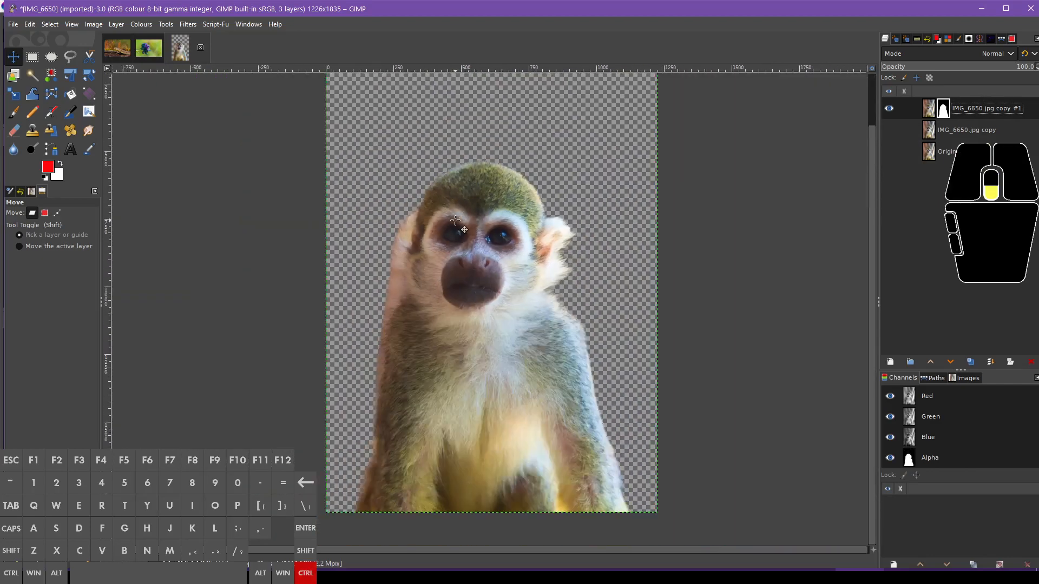
pyautogui.scroll(5, 710, 237)
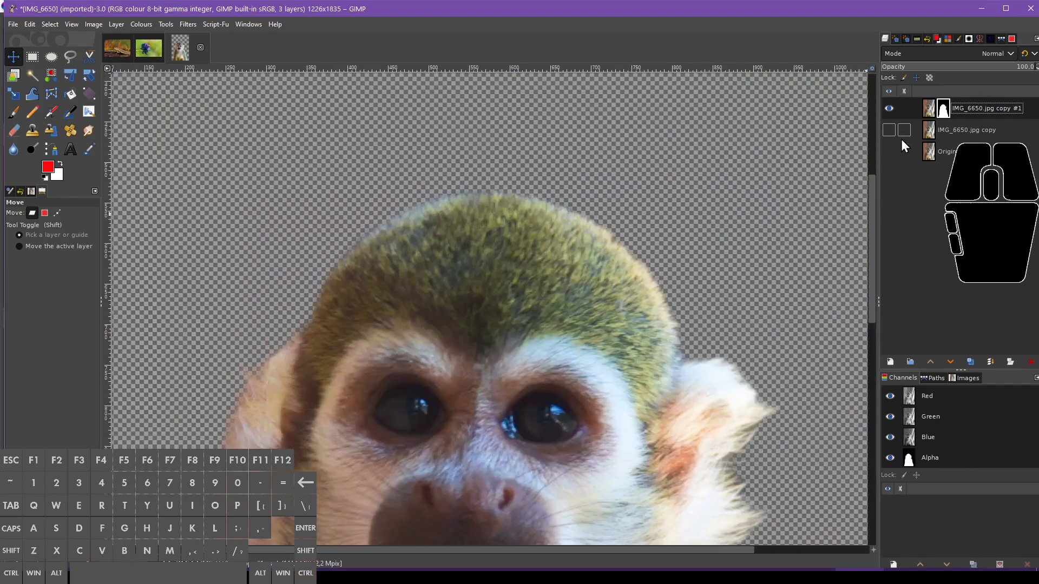
pyautogui.click(889, 128)
pyautogui.click(887, 111)
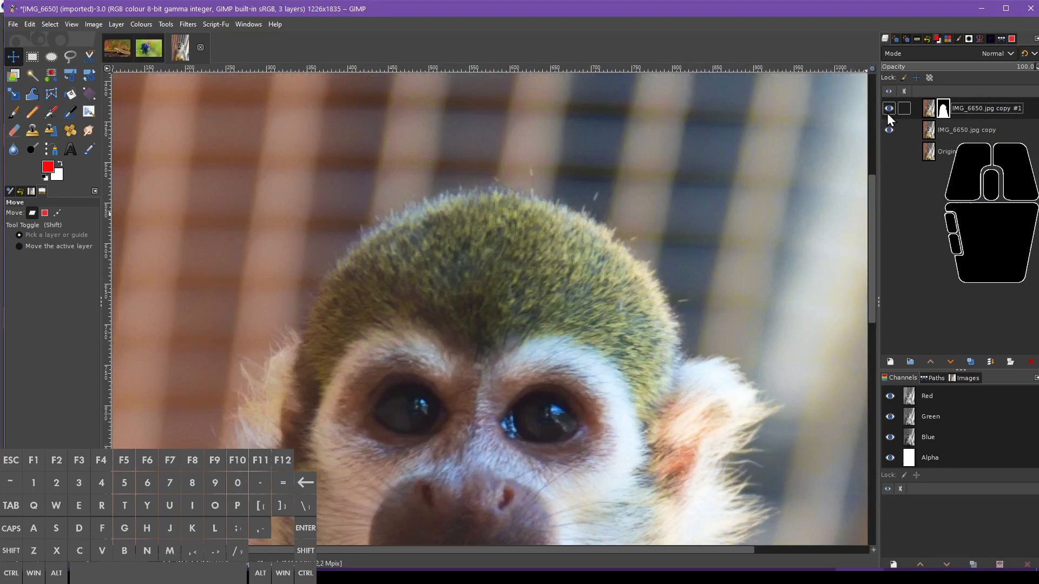
pyautogui.click(886, 128)
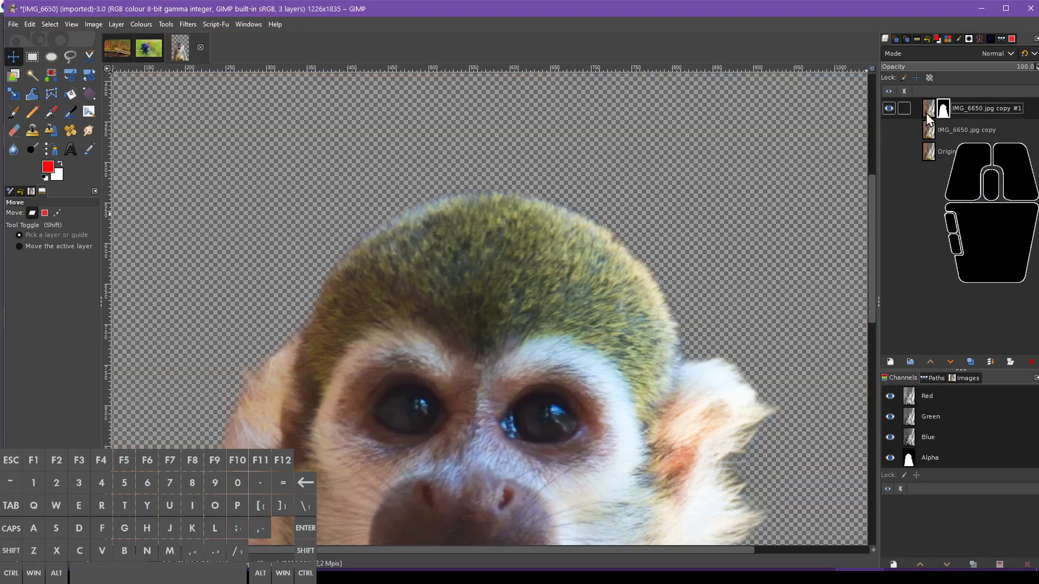
# - Convert the top layer's mask to a selection, and make the IMG_6650.jpg copy layer active and visible
pyautogui.hotkey('shift', 'ctrl', 'j')
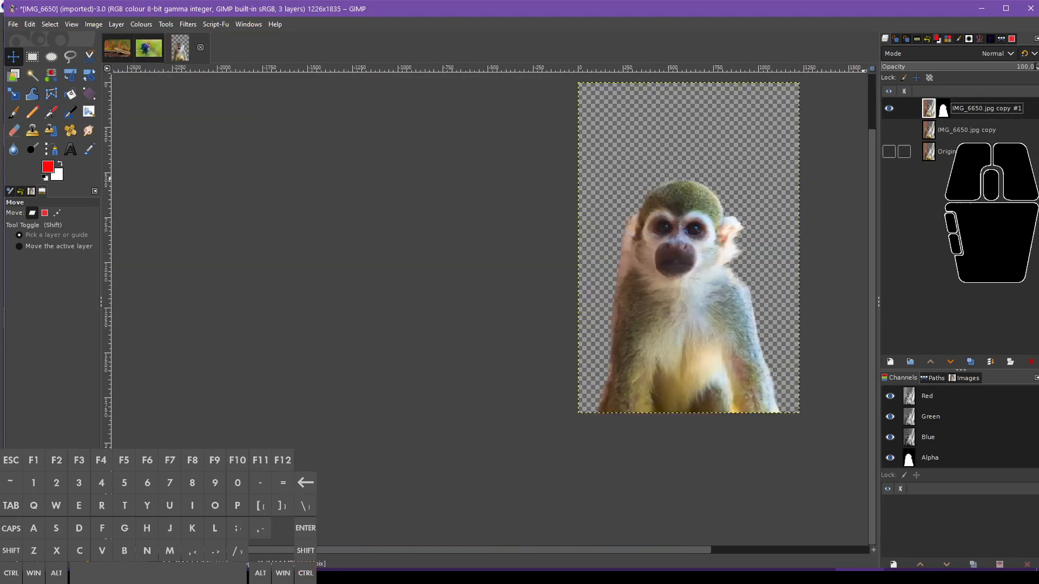
pyautogui.rightClick(944, 108)
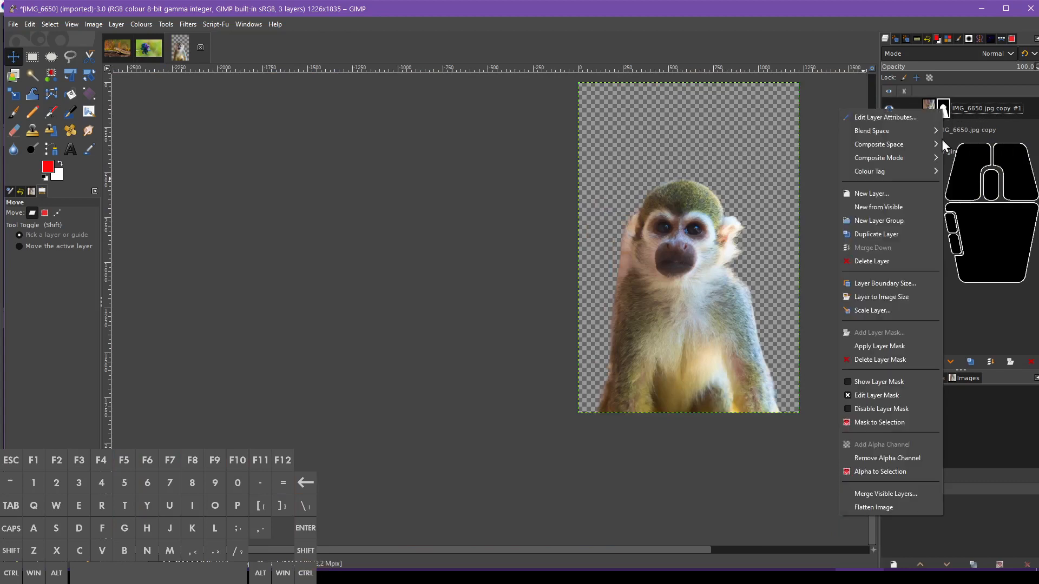
pyautogui.click(900, 422)
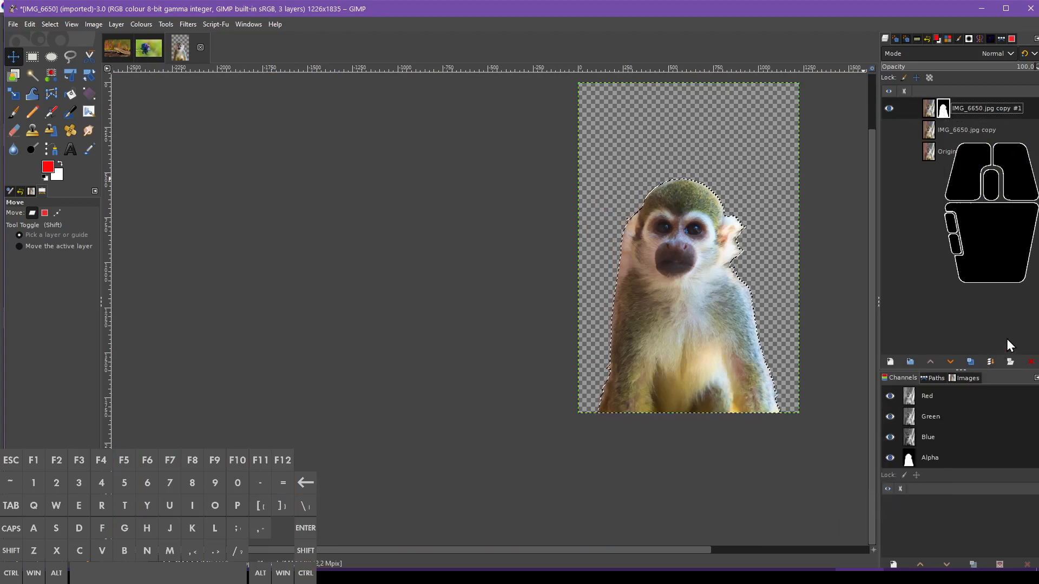
pyautogui.click(897, 131)
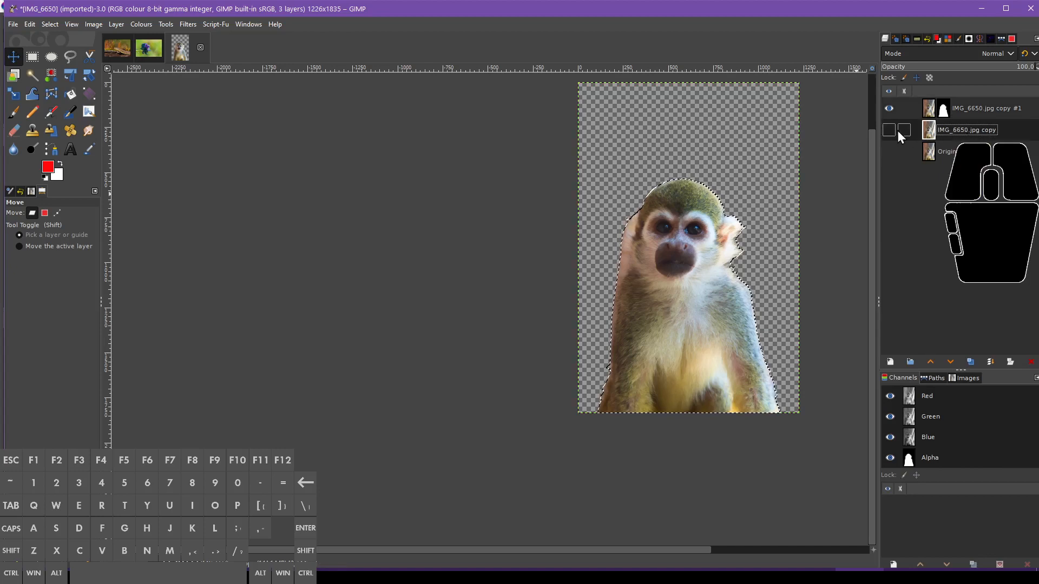
pyautogui.click(888, 128)
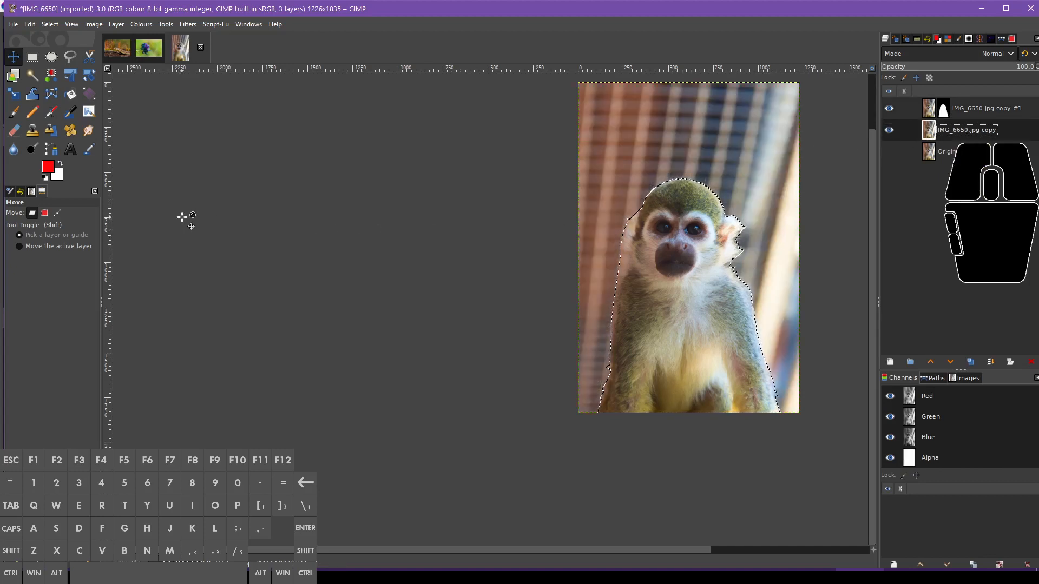
# - Set the foreground colour to magenta with the HTML notation ff00ff
pyautogui.click(48, 168)
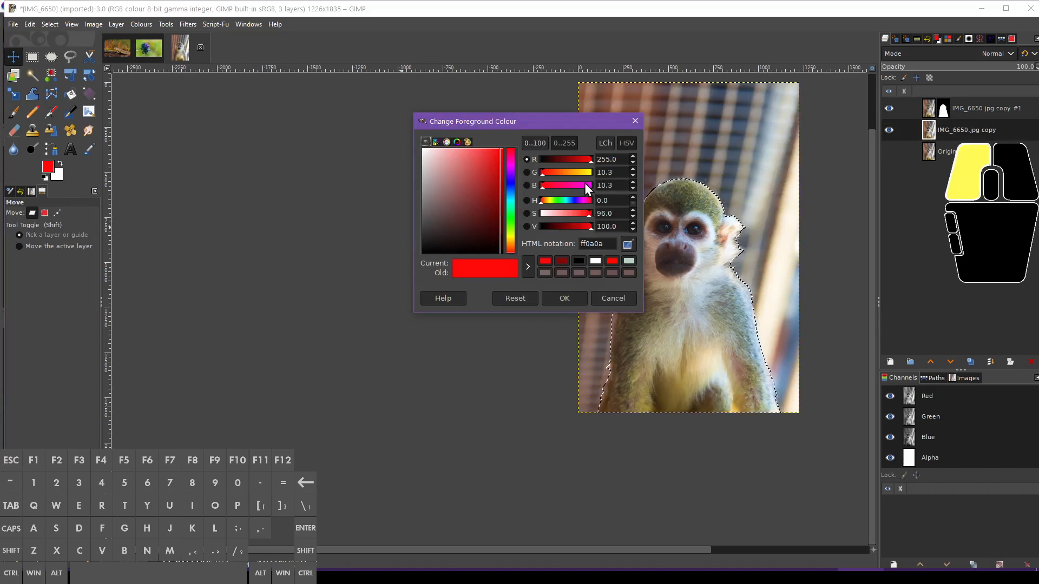
pyautogui.moveTo(585, 184); pyautogui.dragTo(640, 200)
pyautogui.moveTo(593, 246); pyautogui.dragTo(590, 246)
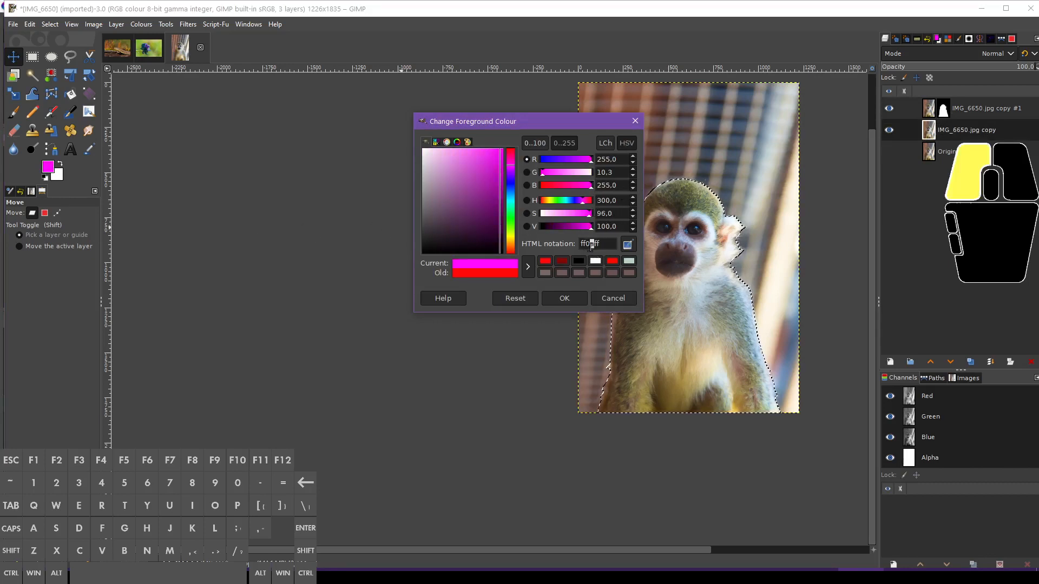
pyautogui.write('0')
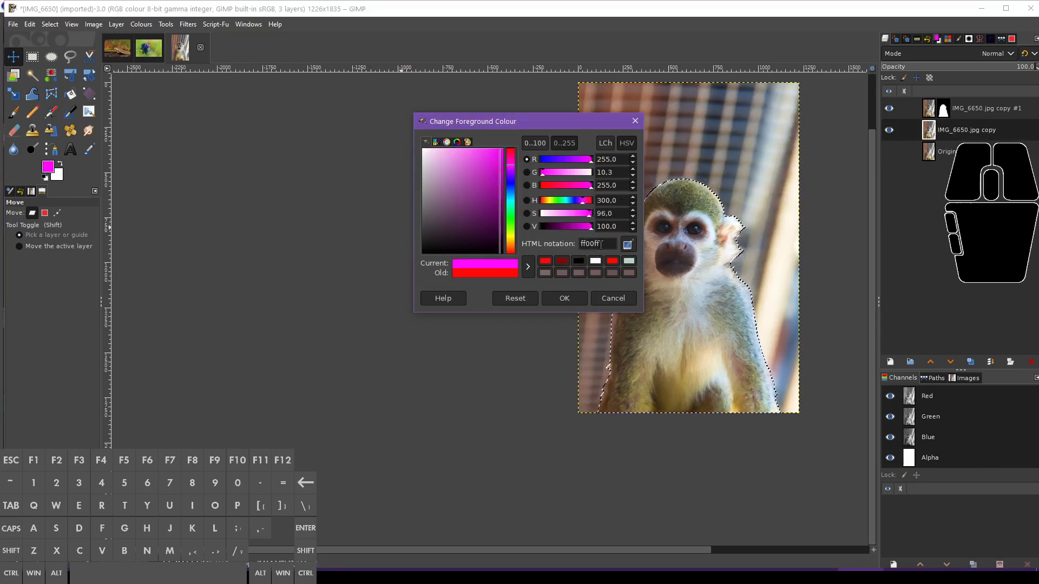
pyautogui.click(584, 298)
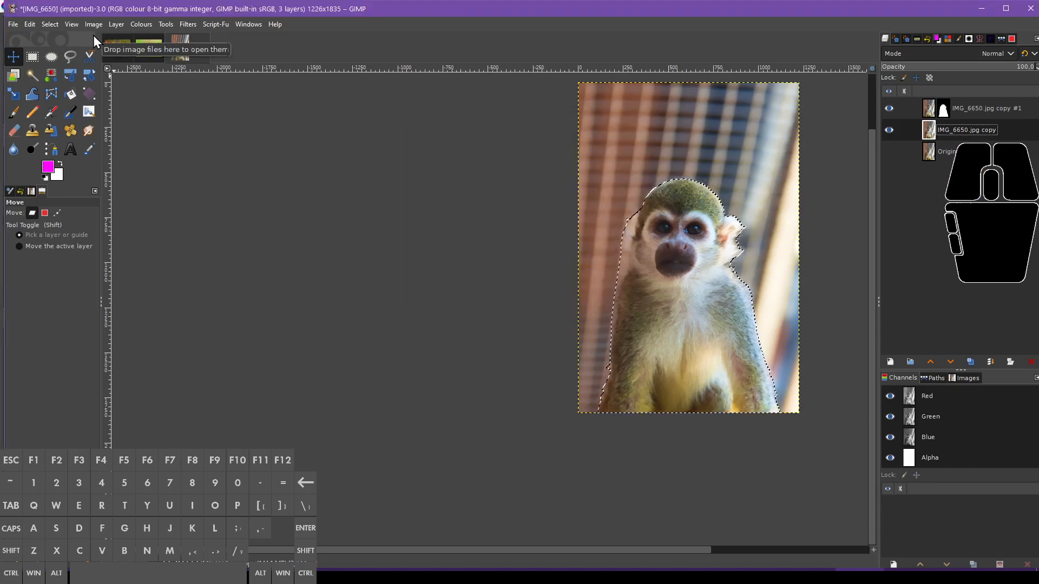
# - Grow the monkey-shaped selection by 7 px
pyautogui.keyDown('ctrl'); pyautogui.scroll(5, 691, 188); pyautogui.keyUp('ctrl')
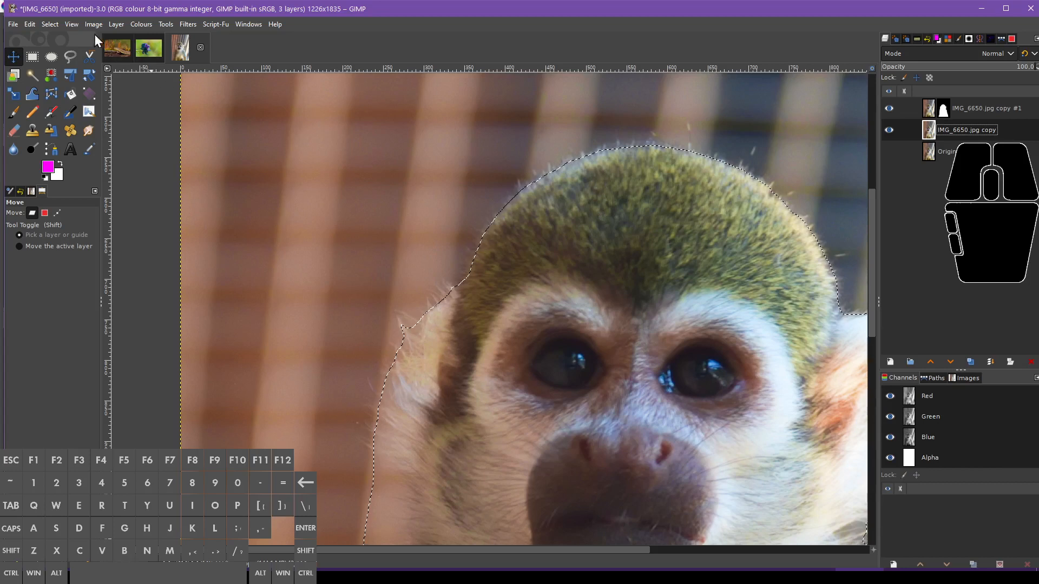
pyautogui.click(54, 21)
pyautogui.click(80, 180)
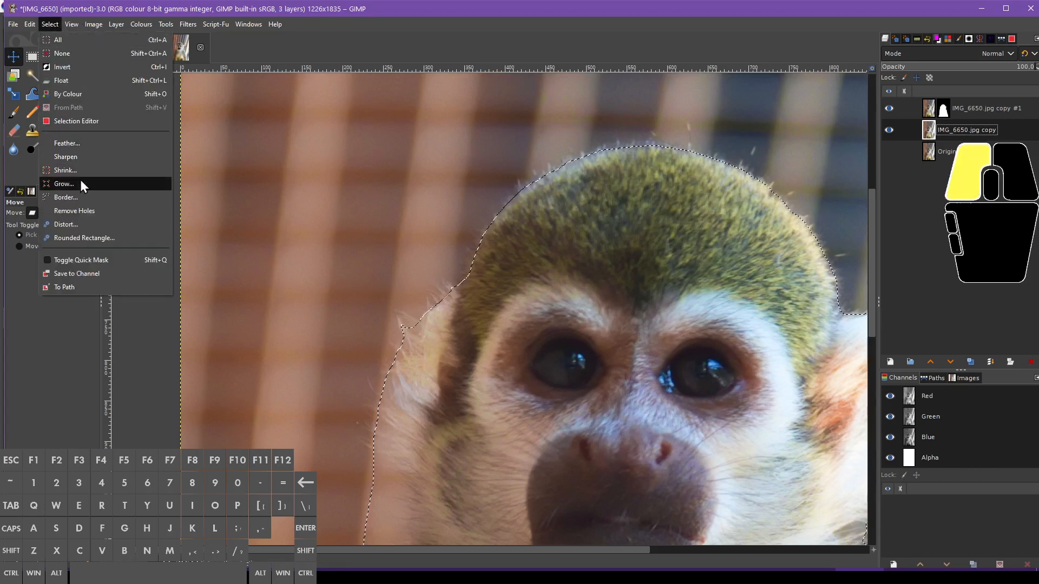
pyautogui.write('7')
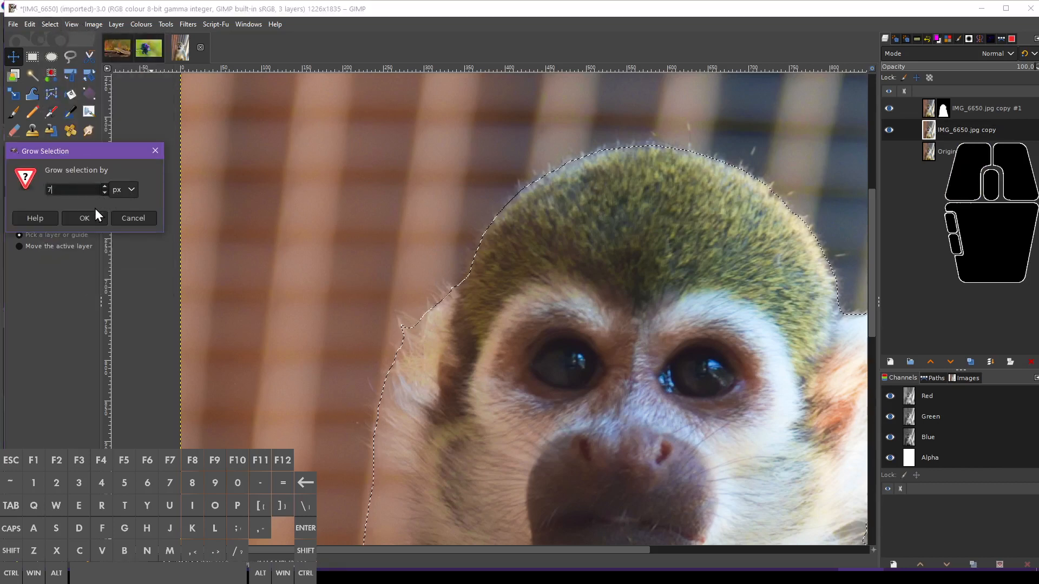
pyautogui.click(92, 213)
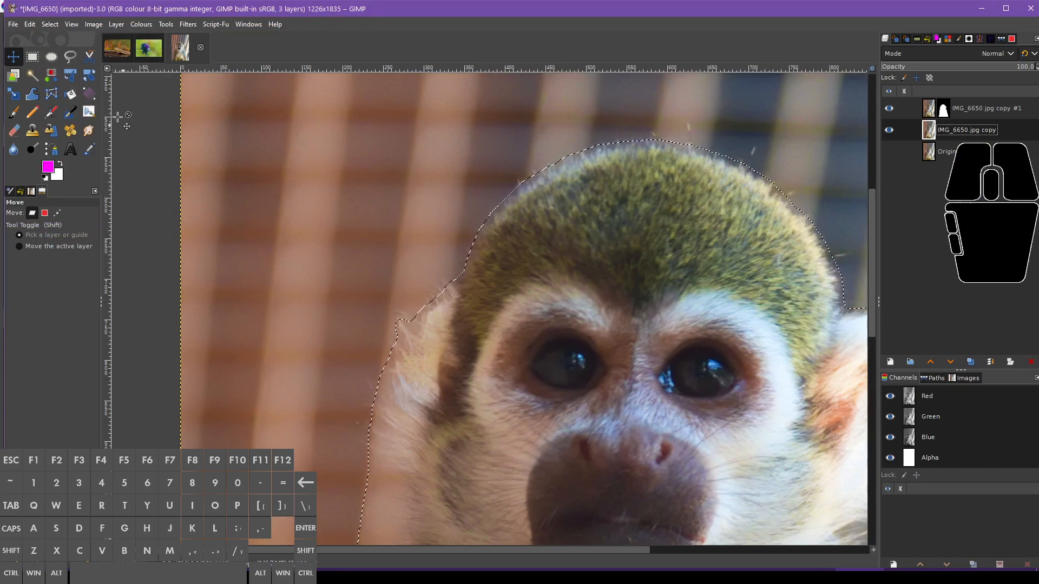
# - Bucket-fill the selection on the IMG_6650.jpg copy layer with the magenta foreground colour and hide the masked layer above it
pyautogui.click(70, 94)
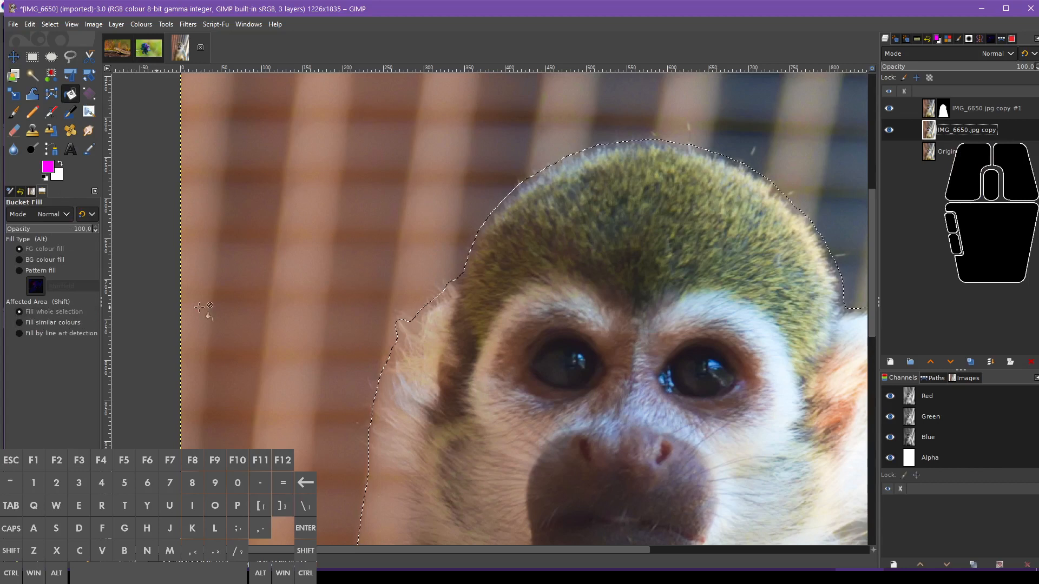
pyautogui.click(614, 274)
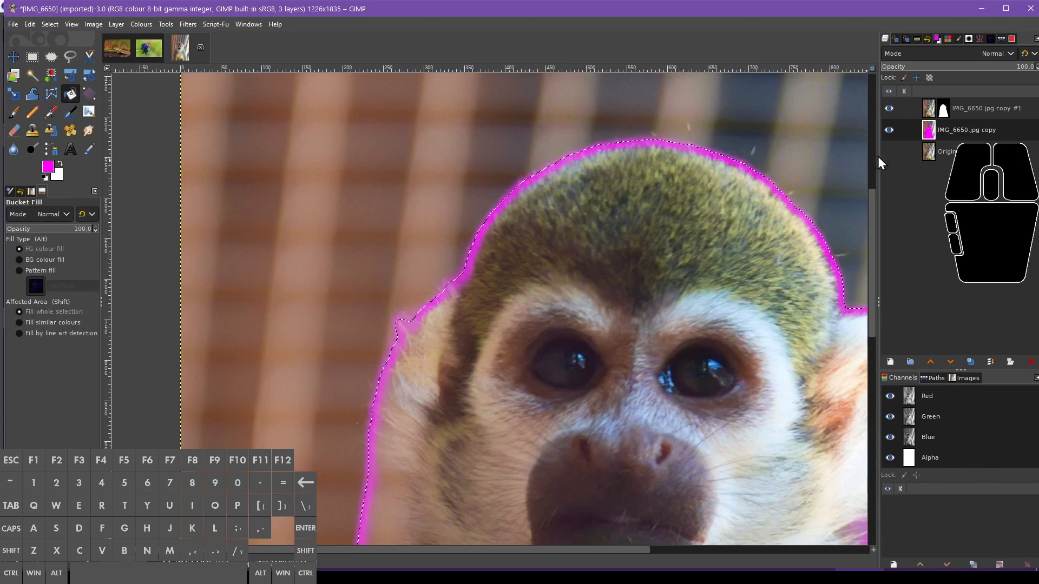
pyautogui.click(889, 110)
# - Examine the edge of the magenta fill up close around the monkey's head, ear and shoulder
pyautogui.keyDown('ctrl'); pyautogui.scroll(3, 540, 197); pyautogui.keyUp('ctrl')
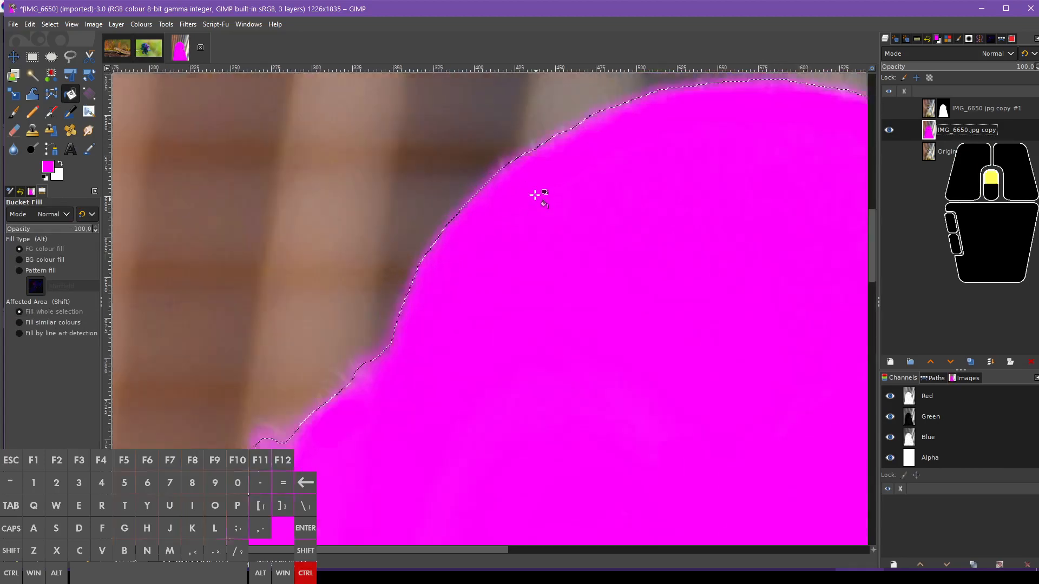
pyautogui.scroll(5, 630, 192)
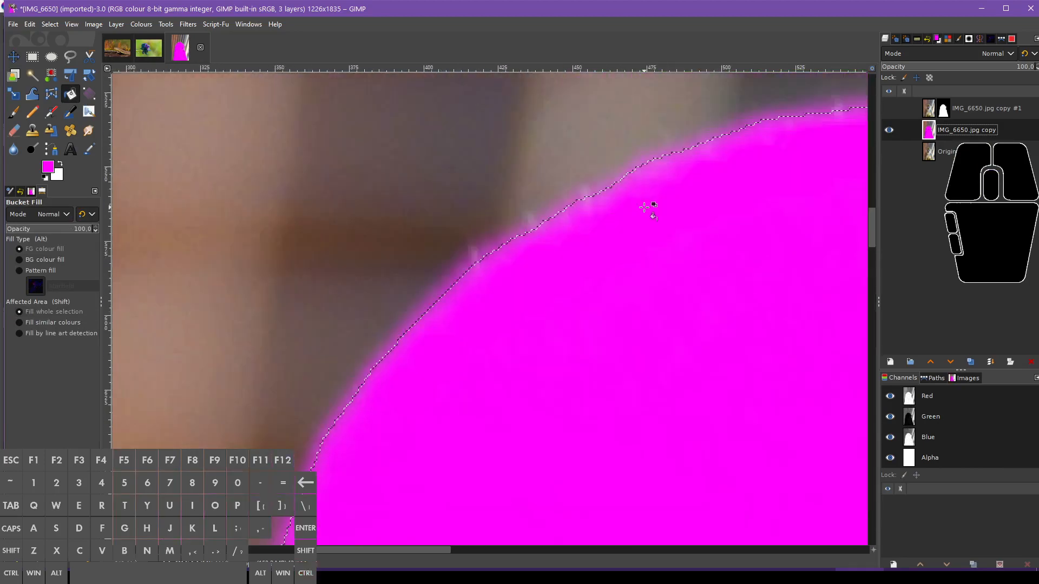
pyautogui.hscroll(8, 661, 223)
pyautogui.hscroll(6, 771, 345)
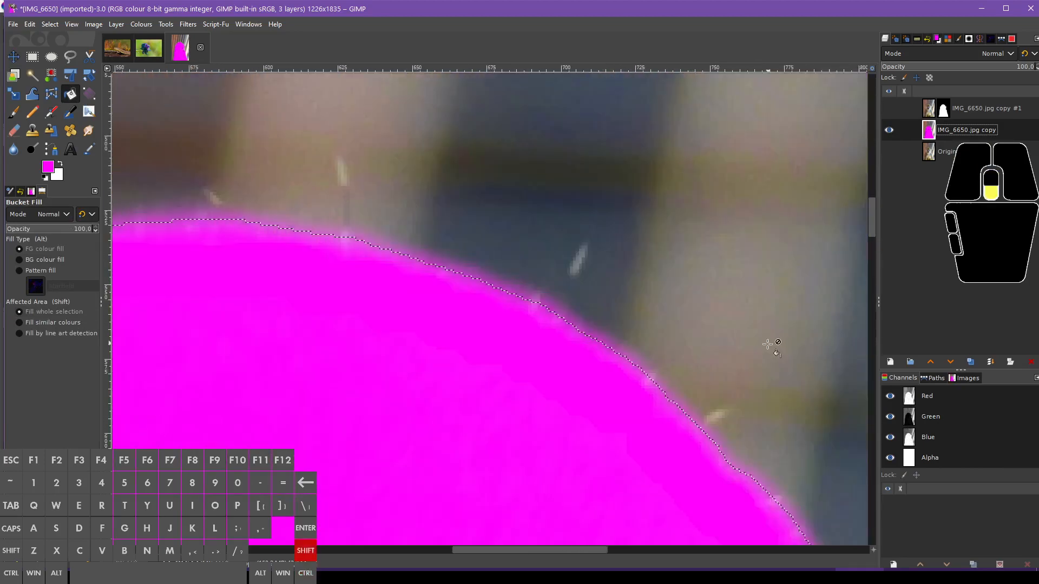
pyautogui.scroll(-12, 698, 376)
pyautogui.hscroll(5, 806, 316)
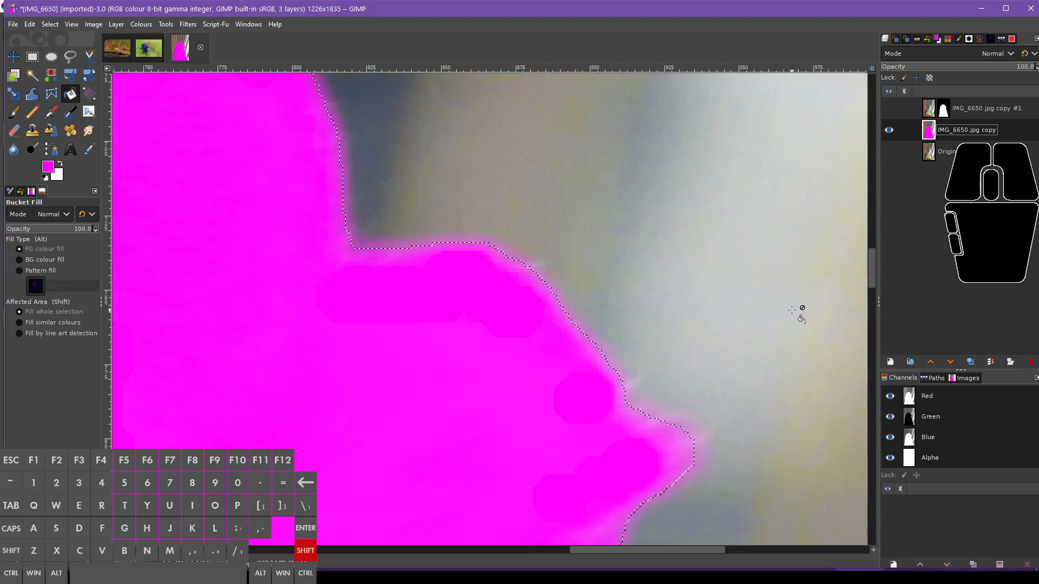
pyautogui.scroll(-4, 697, 325)
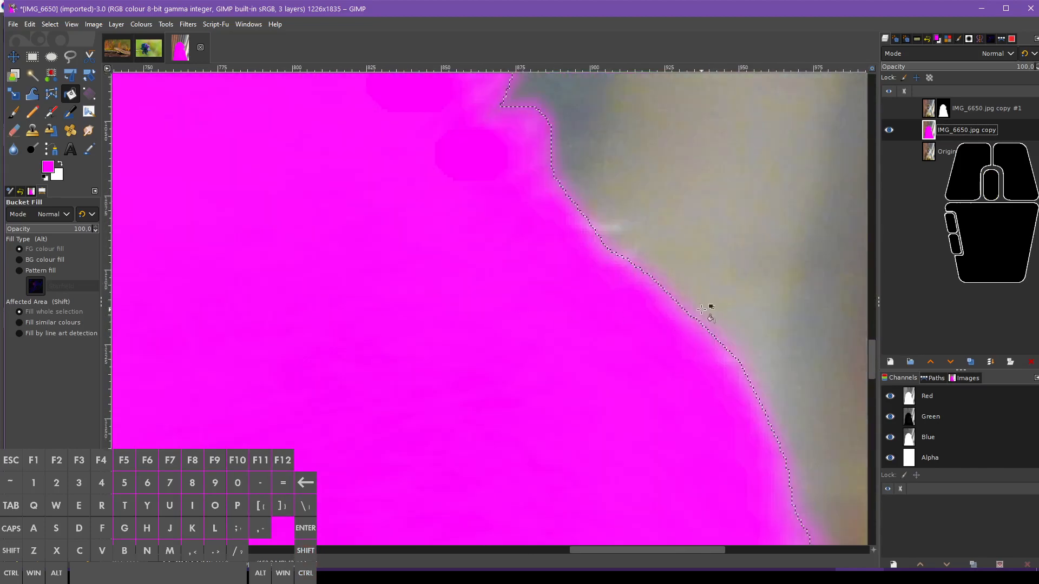
pyautogui.scroll(5, 452, 250)
pyautogui.scroll(6, 440, 275)
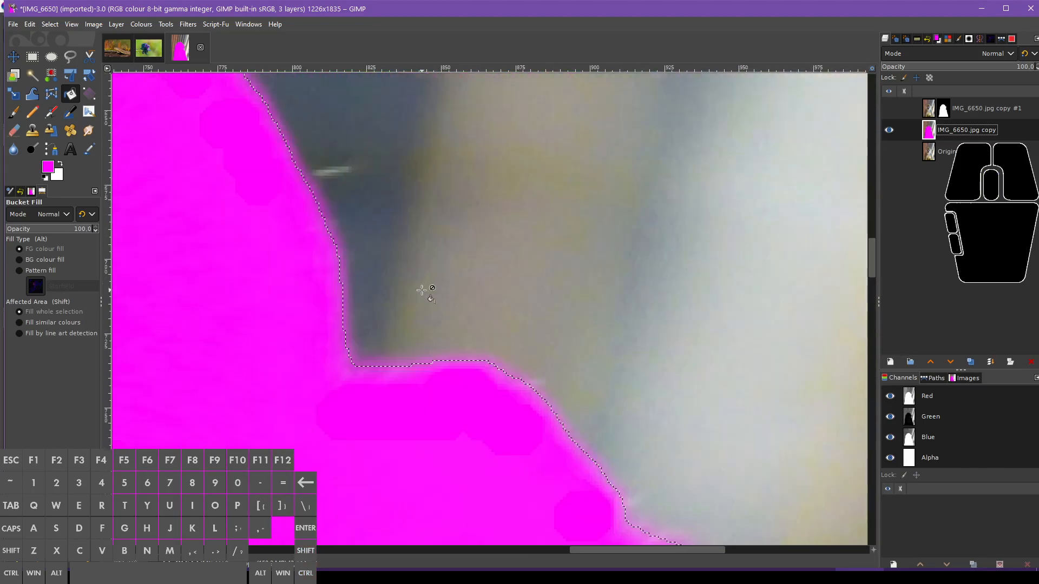
pyautogui.hscroll(-5, 354, 283)
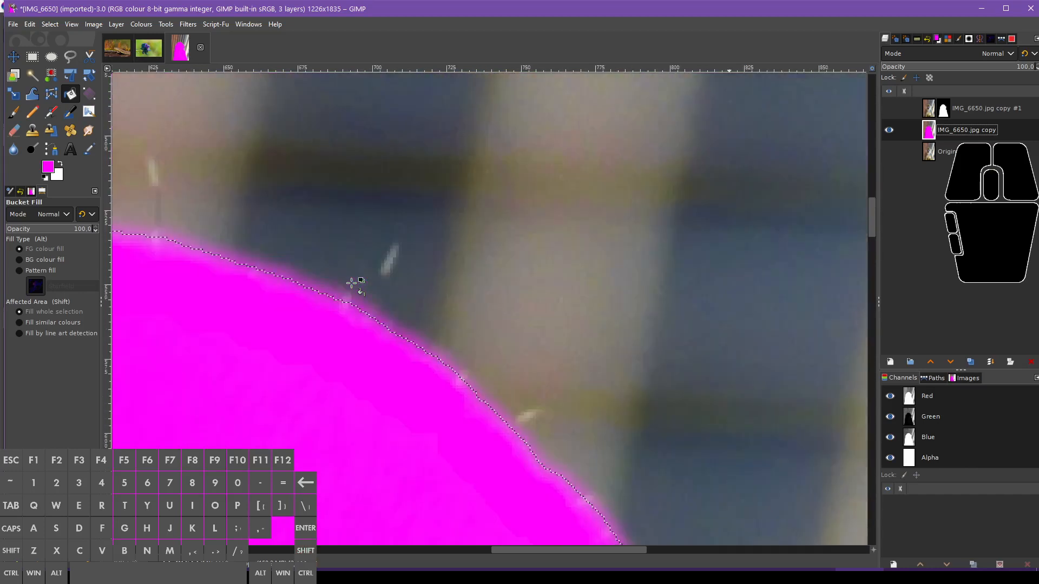
# - Undo the magenta fill on the IMG_6650.jpg copy layer
pyautogui.hotkey('ctrl', 'z')
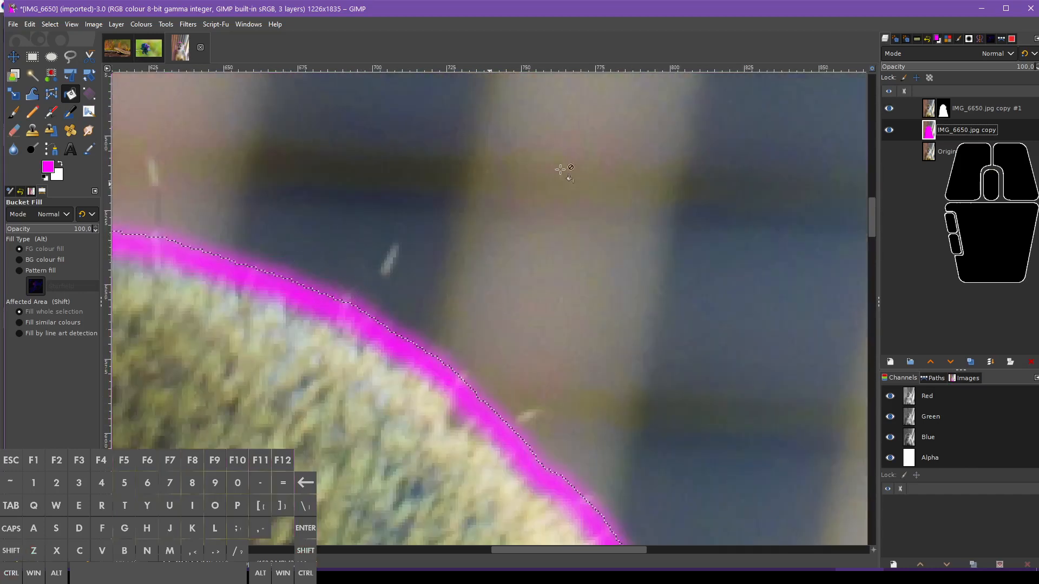
pyautogui.hotkey('ctrl', 'z')
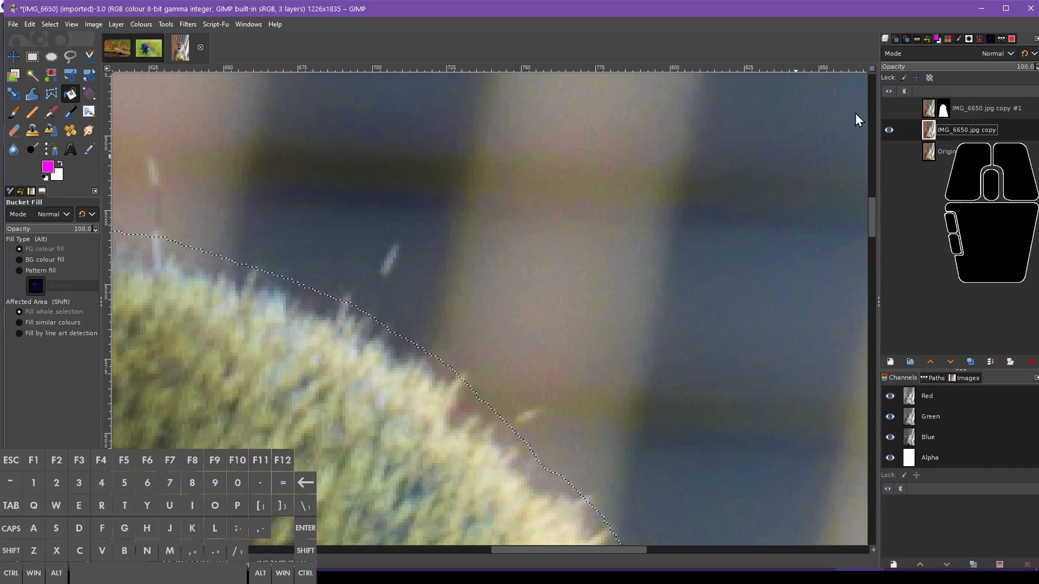
# - Sharpen the selection and fill it with magenta on the IMG_6650.jpg copy layer
pyautogui.click(101, 23)
pyautogui.moveTo(50, 25)
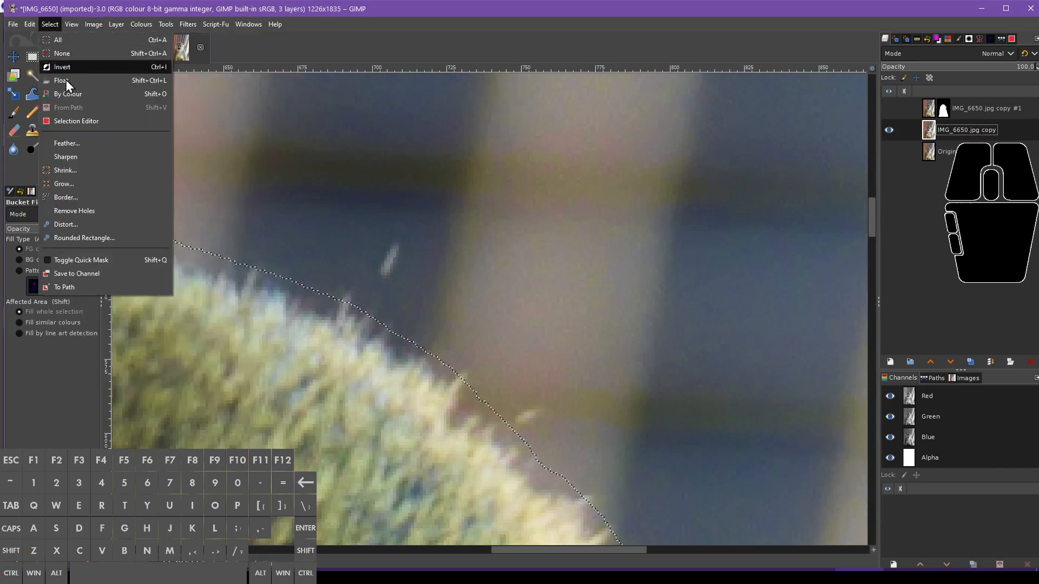
pyautogui.click(82, 158)
pyautogui.click(270, 332)
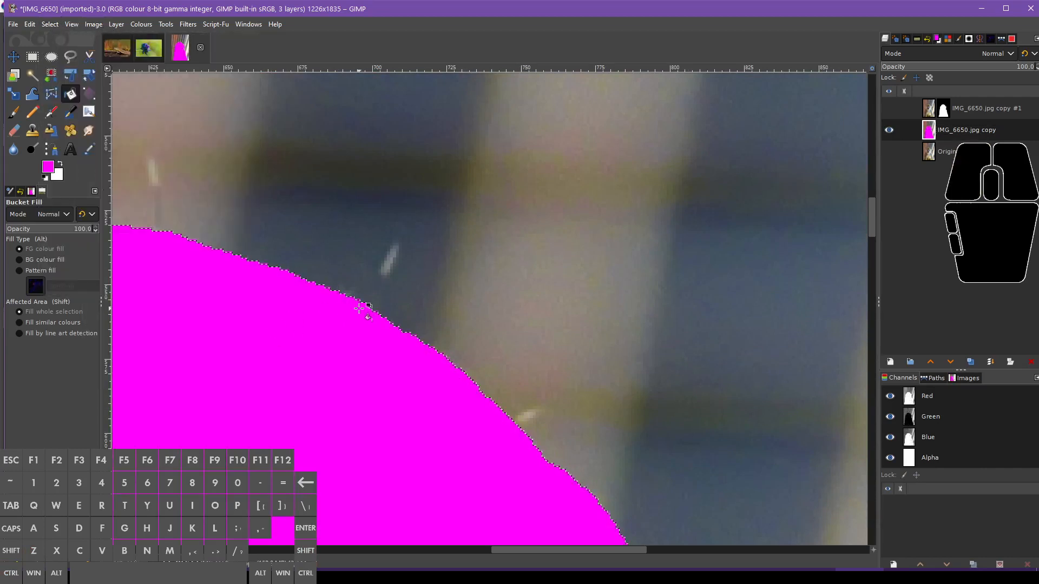
# - Check the magenta fill's edge at pixel level and clear the selection
pyautogui.scroll(8, 348, 299)
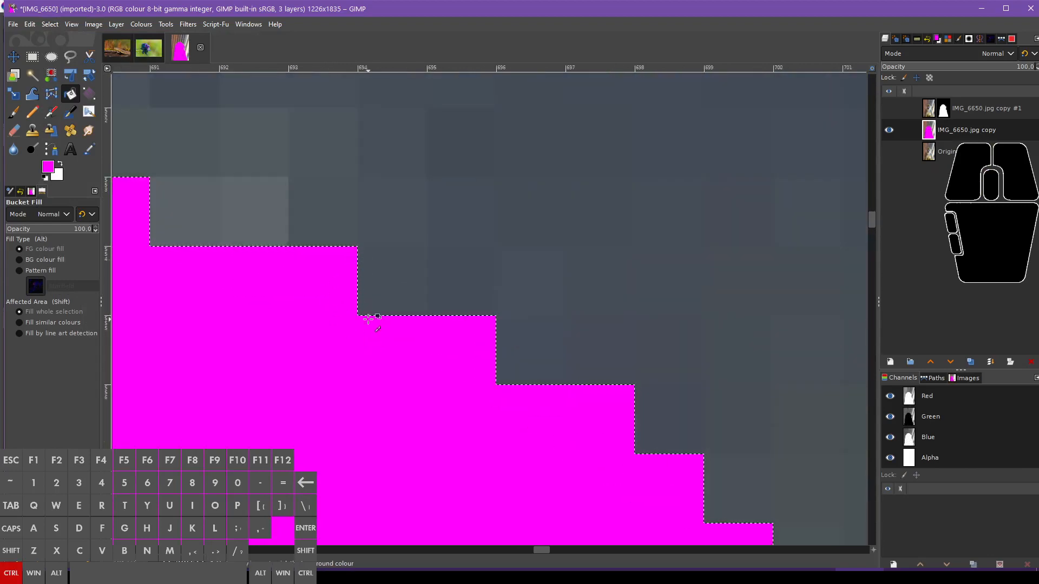
pyautogui.scroll(-5, 493, 363)
pyautogui.scroll(-4, 421, 342)
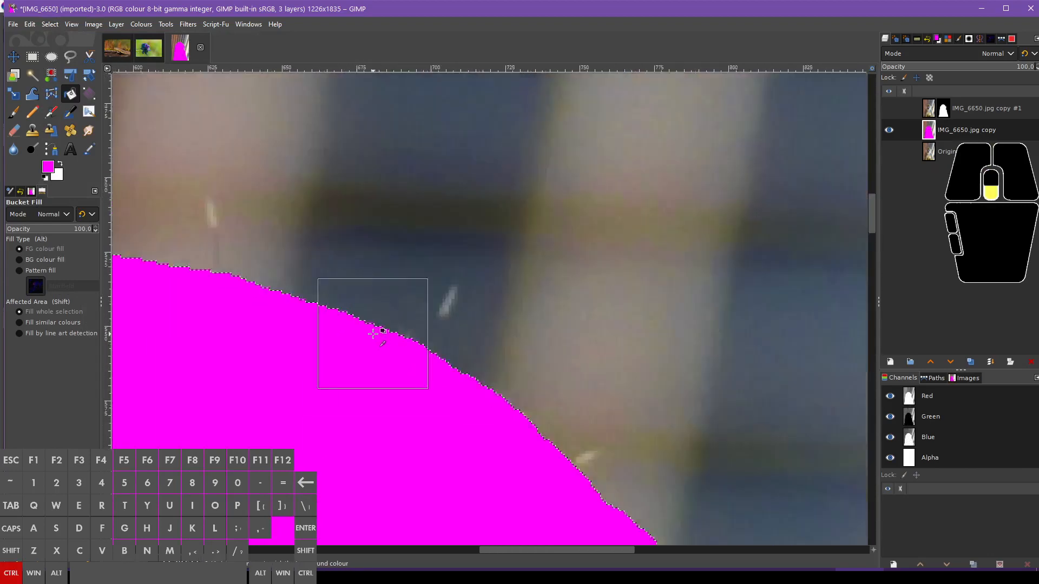
pyautogui.scroll(-3, 306, 353)
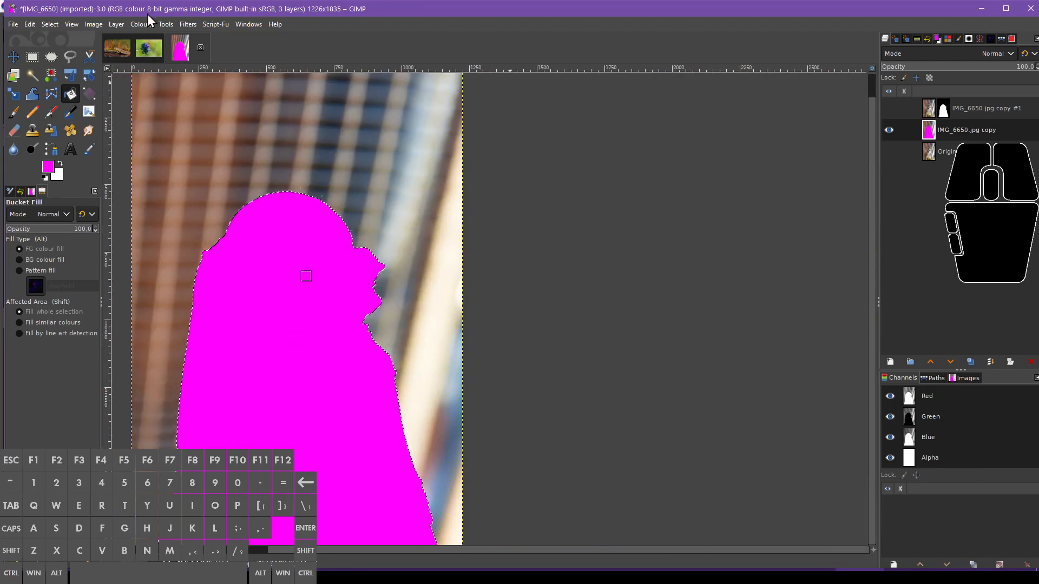
pyautogui.click(50, 24)
pyautogui.click(67, 49)
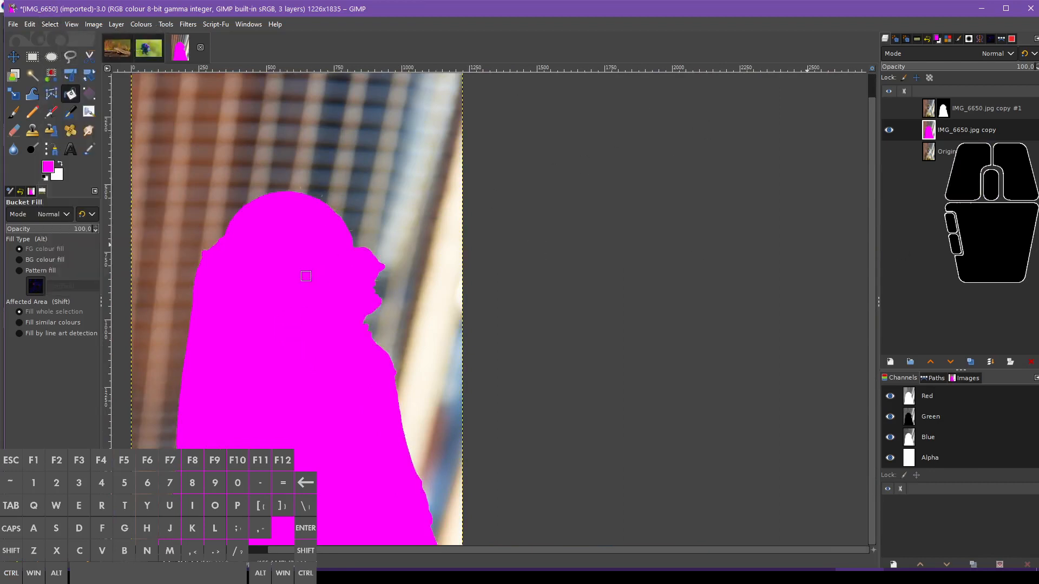
# - Open the G'MIC-Qt filter, search its filters for "inpai" and choose Inpaint [Multi-Scale]
pyautogui.scroll(1, 776, 251)
pyautogui.click(185, 26)
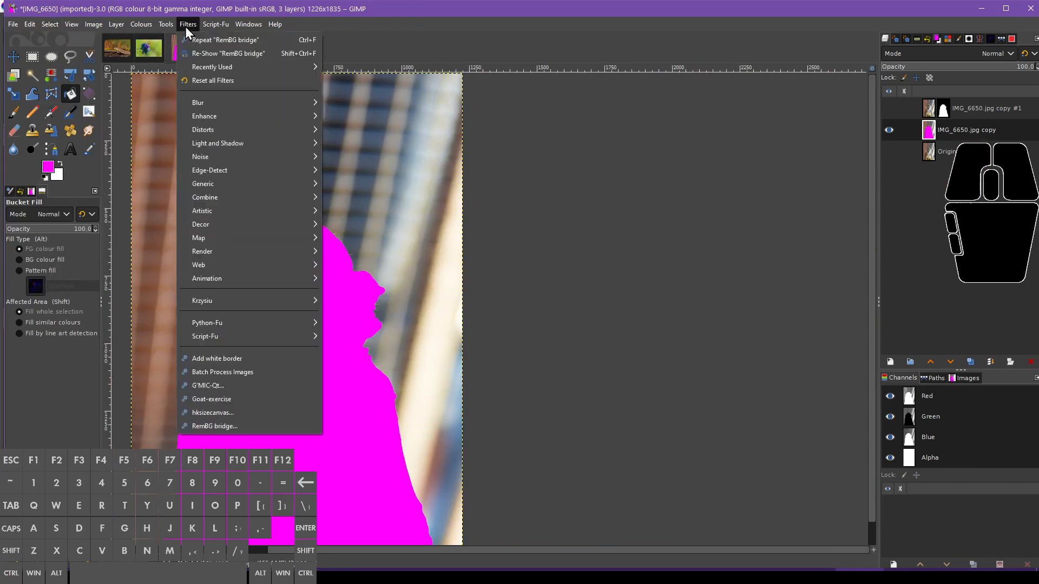
pyautogui.click(205, 391)
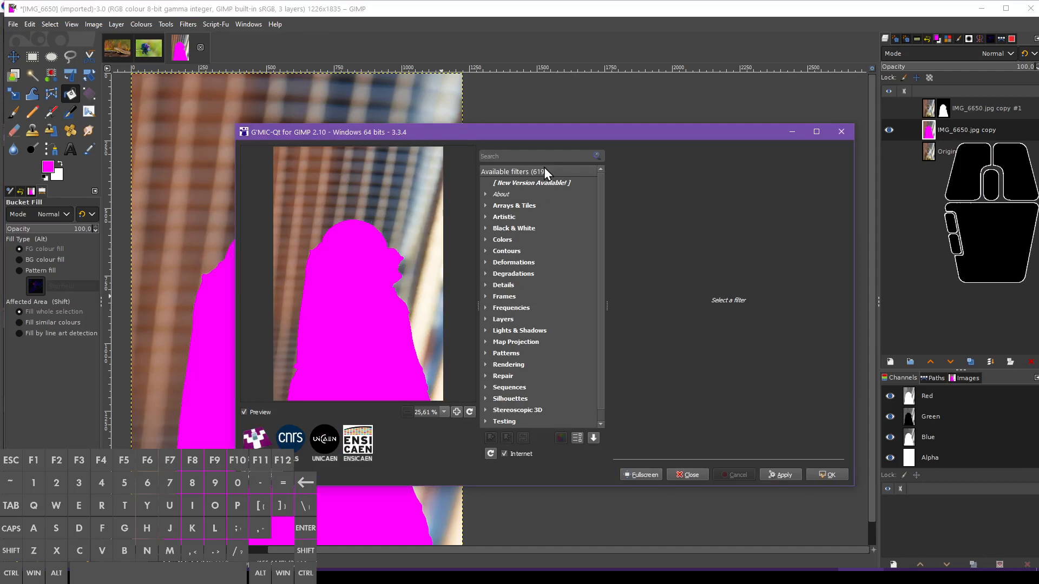
pyautogui.write('inpai')
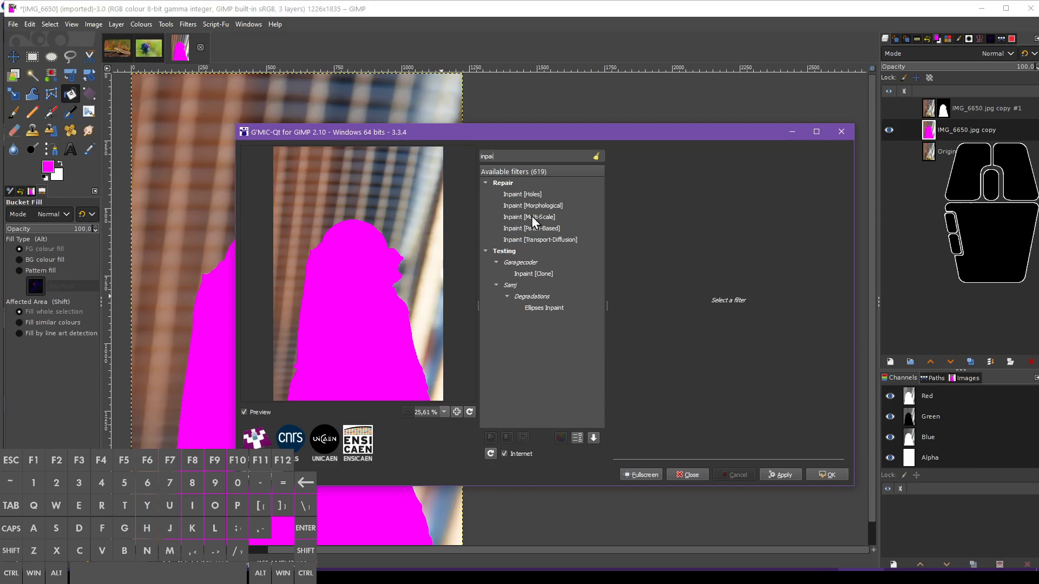
pyautogui.click(550, 218)
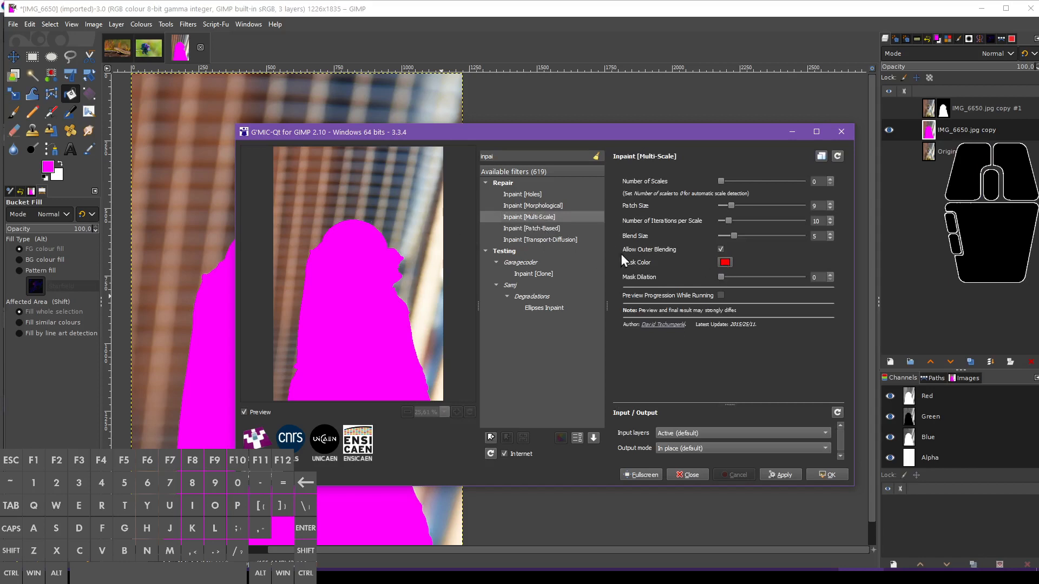
# - Set the inpaint filter's Mask Color to magenta #ff00ff
pyautogui.click(726, 262)
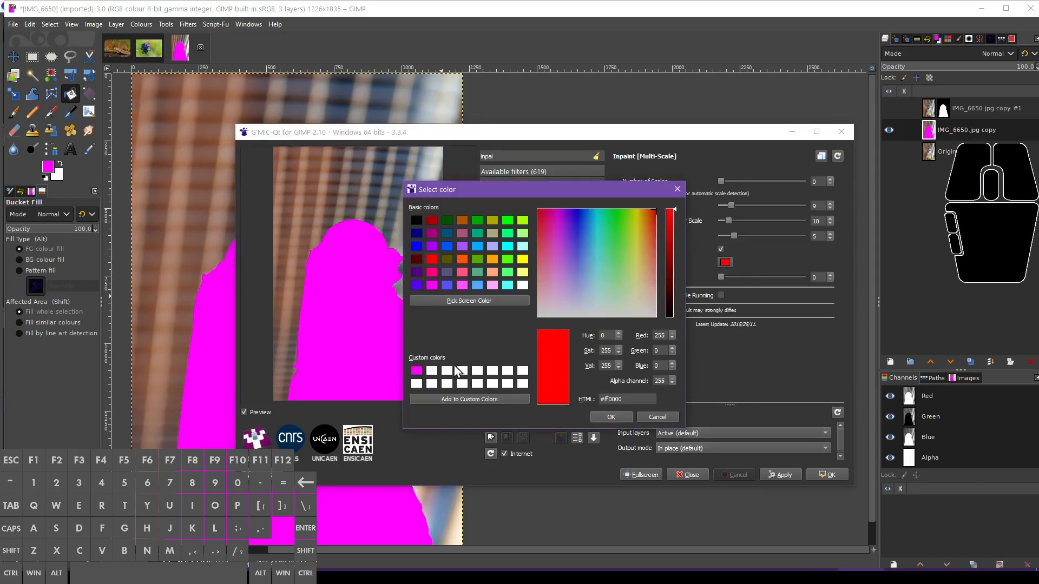
pyautogui.click(416, 371)
pyautogui.click(635, 399)
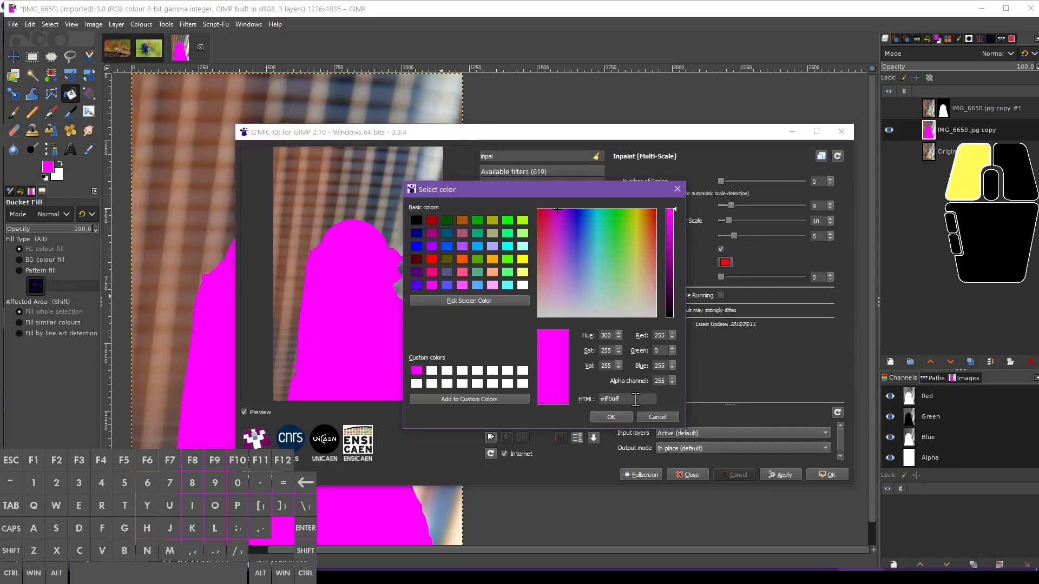
pyautogui.click(622, 417)
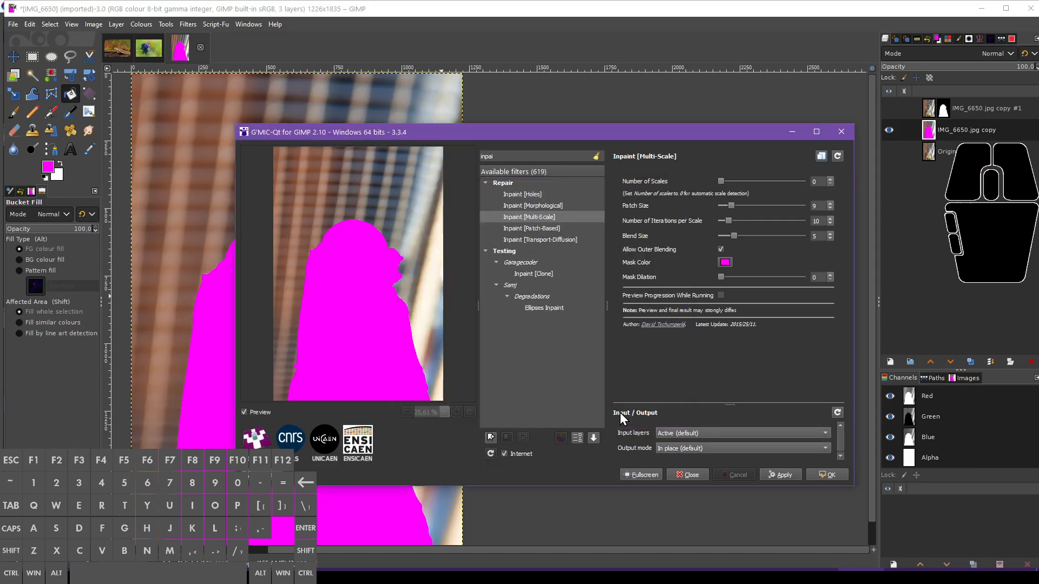
# - Set Mask Dilation to 2 and run the Inpaint [Multi-Scale] filter on the IMG_6650.jpg copy layer
pyautogui.click(830, 274)
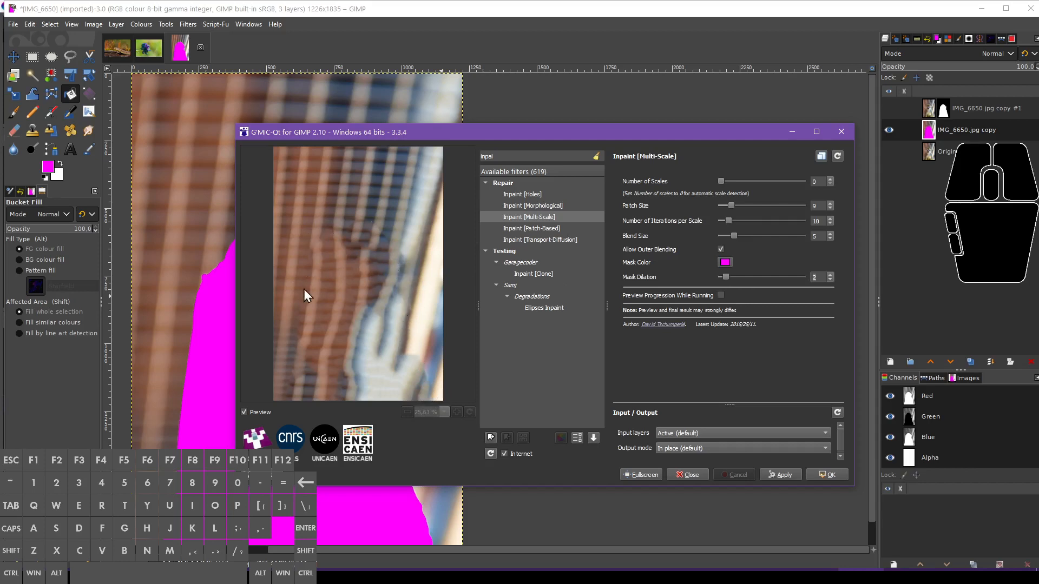
pyautogui.click(830, 475)
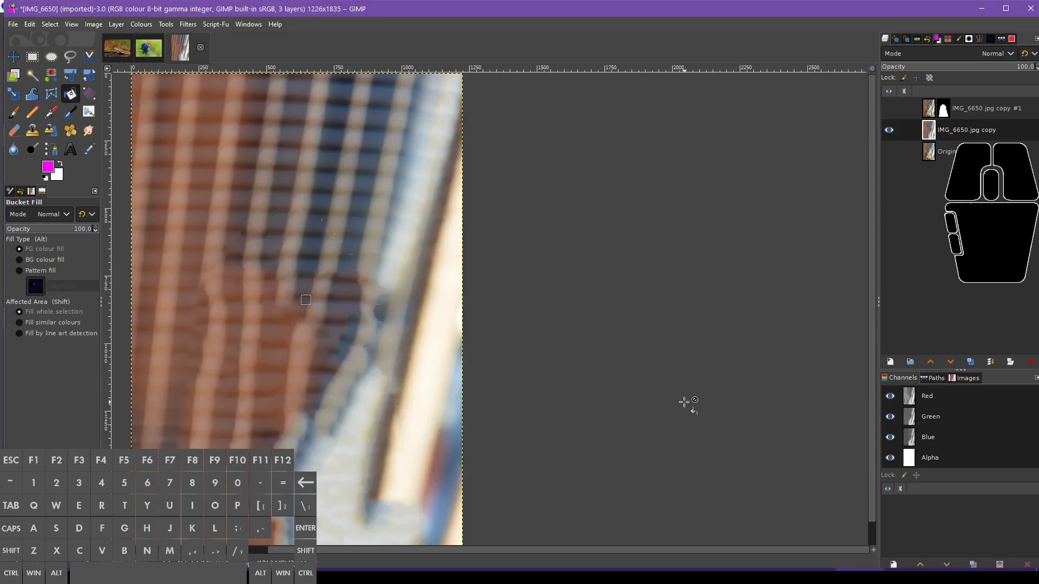
pyautogui.scroll(-1, 299, 290)
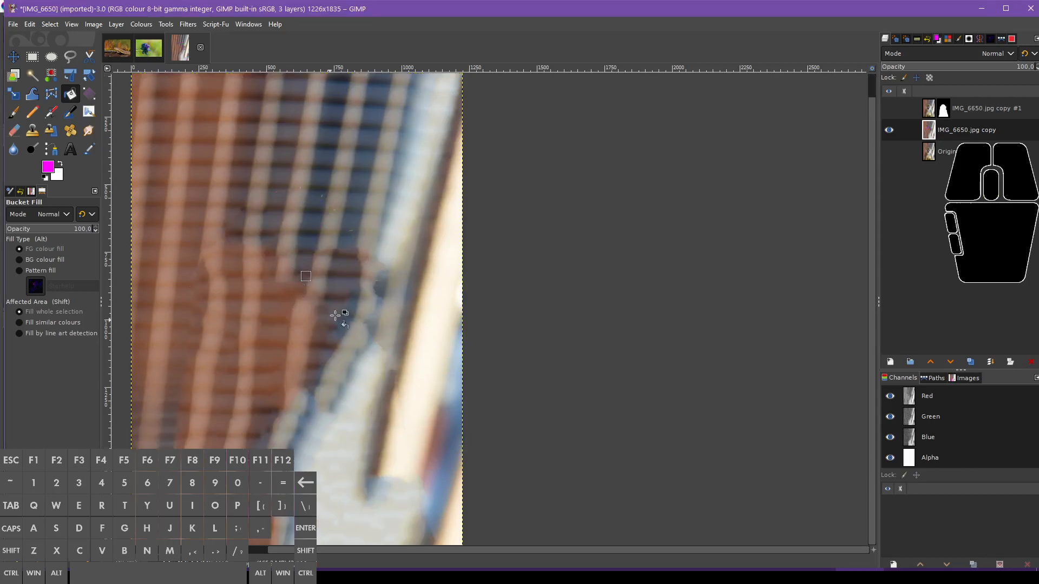
# - Show the original layer and turn the mask of the IMG_6650.jpg copy #1 layer into a selection
pyautogui.click(888, 155)
pyautogui.rightClick(941, 111)
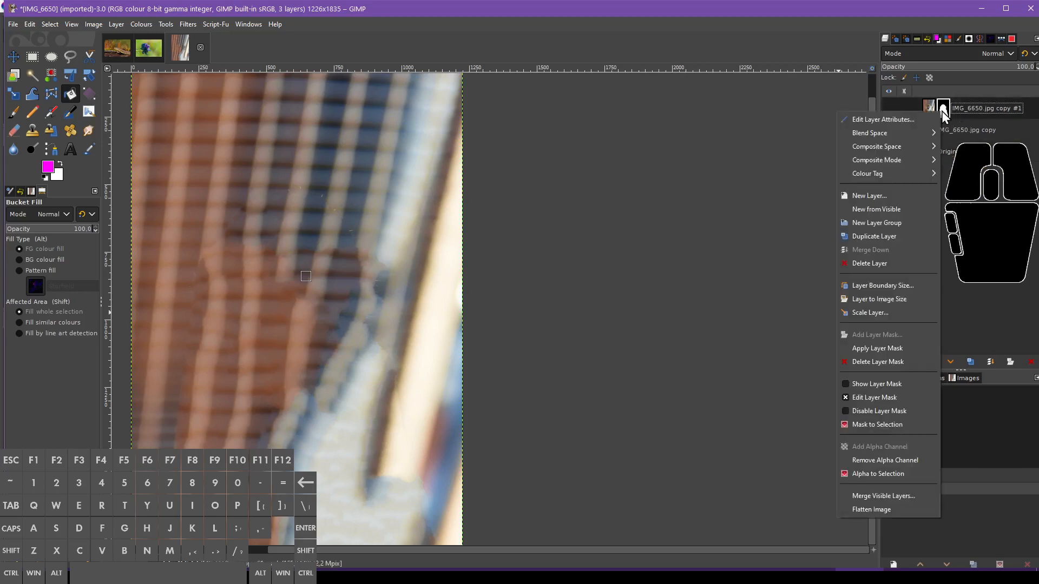
pyautogui.click(911, 425)
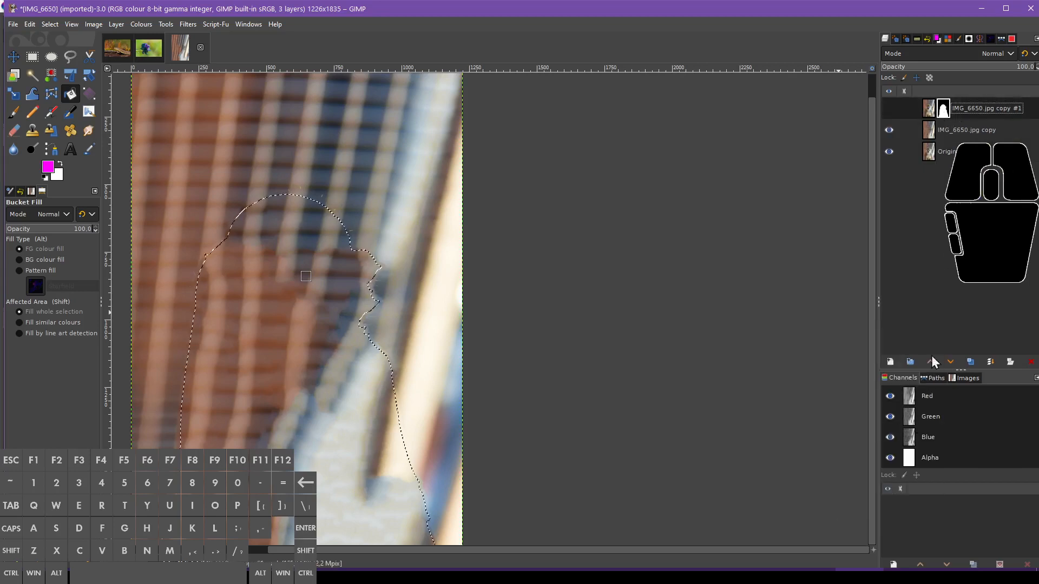
# - Hide the inpainted copy and paste the selected monkey from the original layer as a new layer
pyautogui.click(944, 150)
pyautogui.click(888, 130)
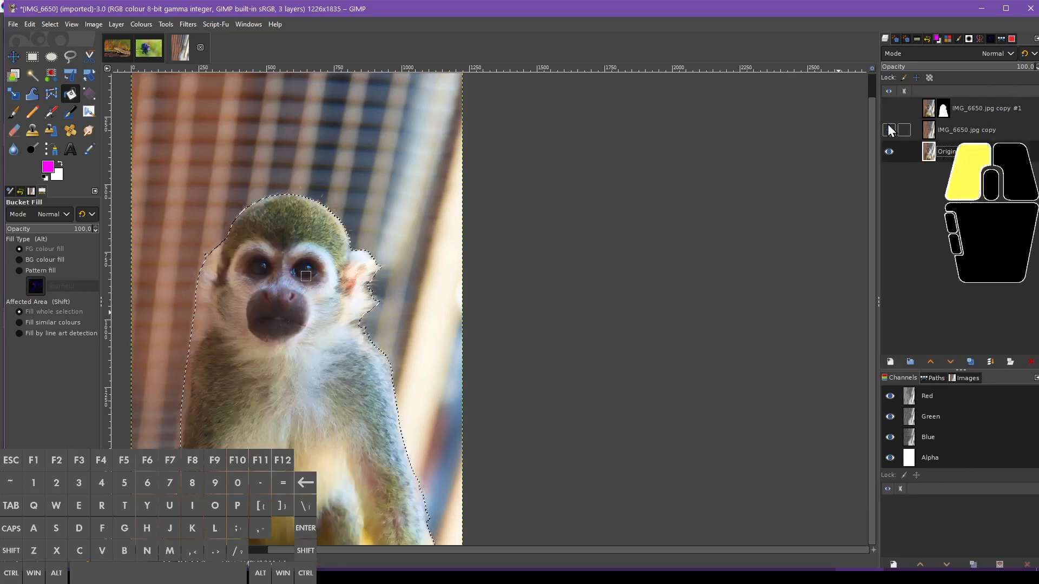
pyautogui.hotkey('ctrl', 'c')
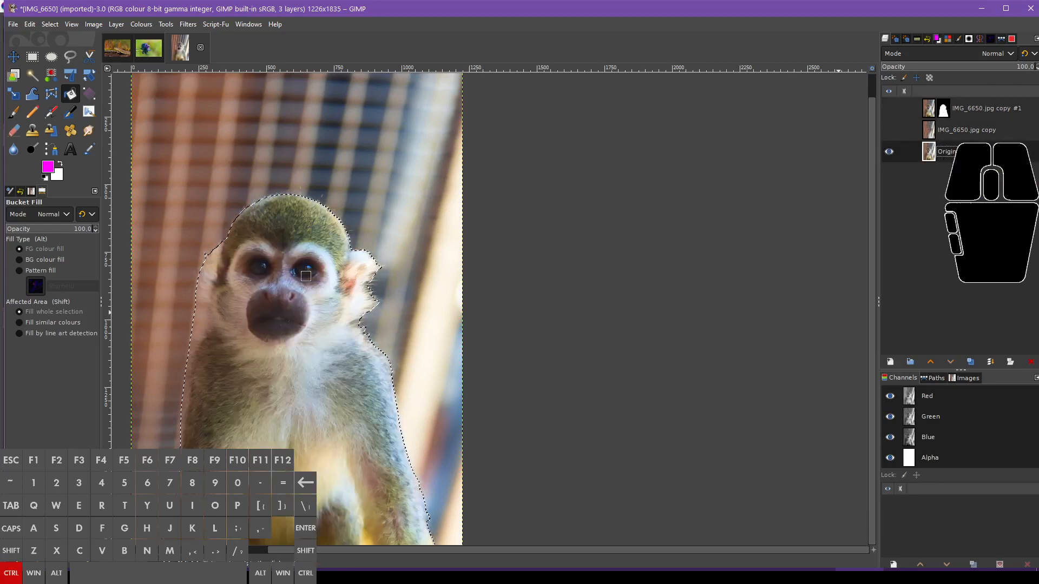
pyautogui.hotkey('ctrl', 'v')
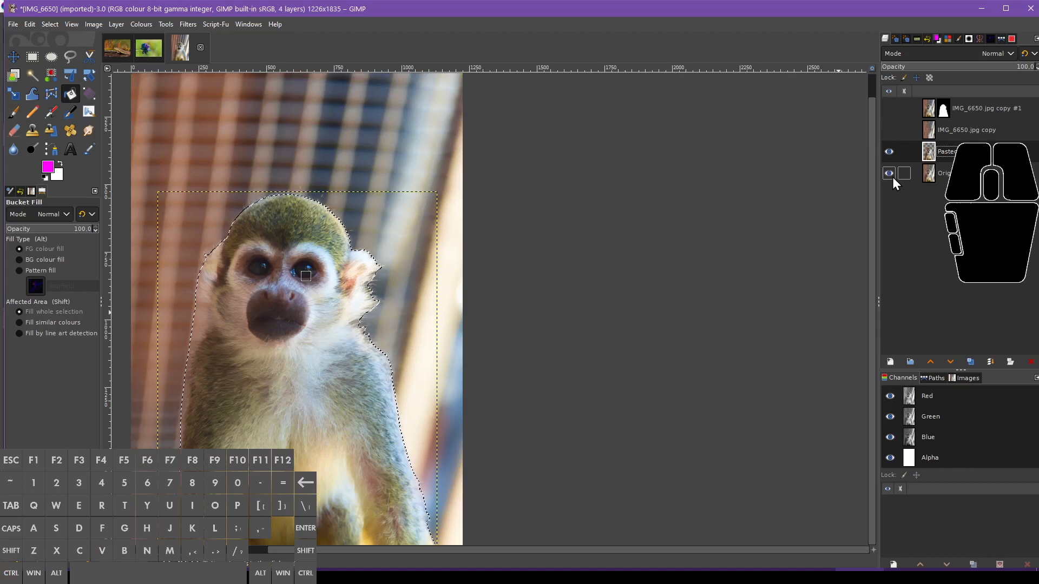
# - Show the inpainted IMG_6650.jpg copy layer and move the pasted monkey layer directly above it
pyautogui.click(887, 153)
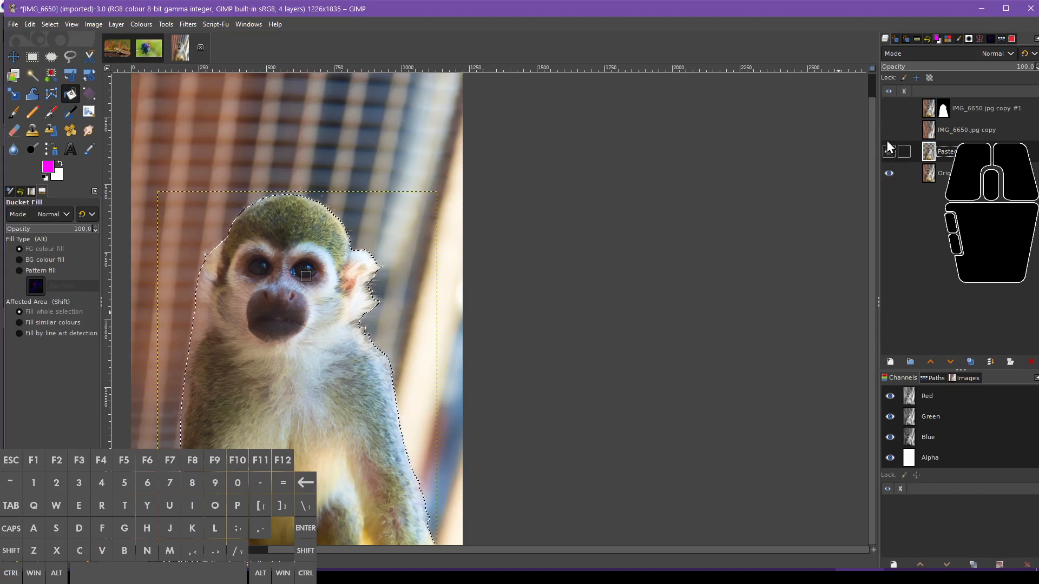
pyautogui.click(889, 130)
pyautogui.moveTo(937, 153); pyautogui.dragTo(942, 130)
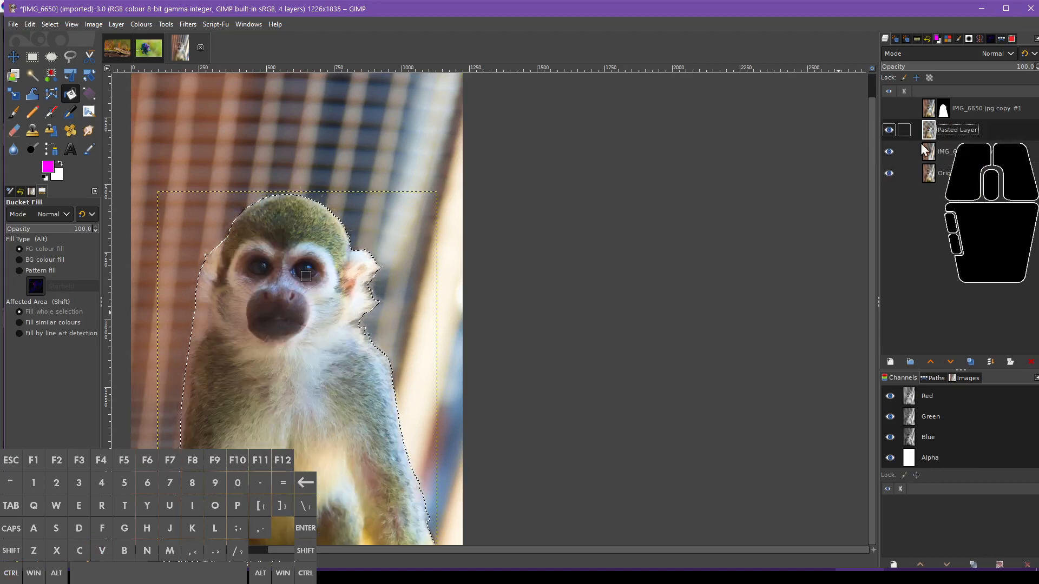
# - Check the pasted monkey's edge around the head up close and clear the selection
pyautogui.scroll(3, 258, 217)
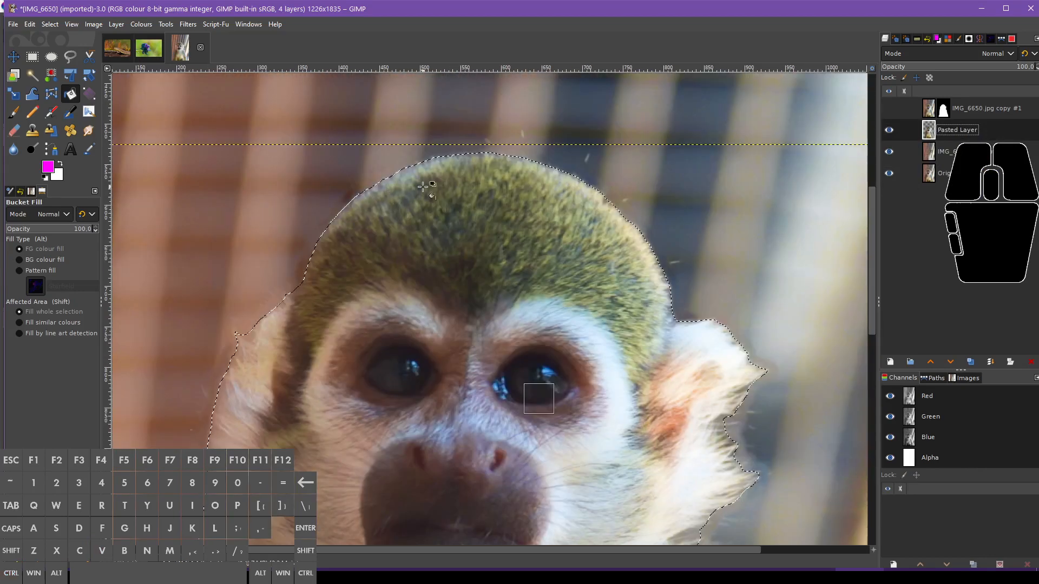
pyautogui.scroll(2, 357, 202)
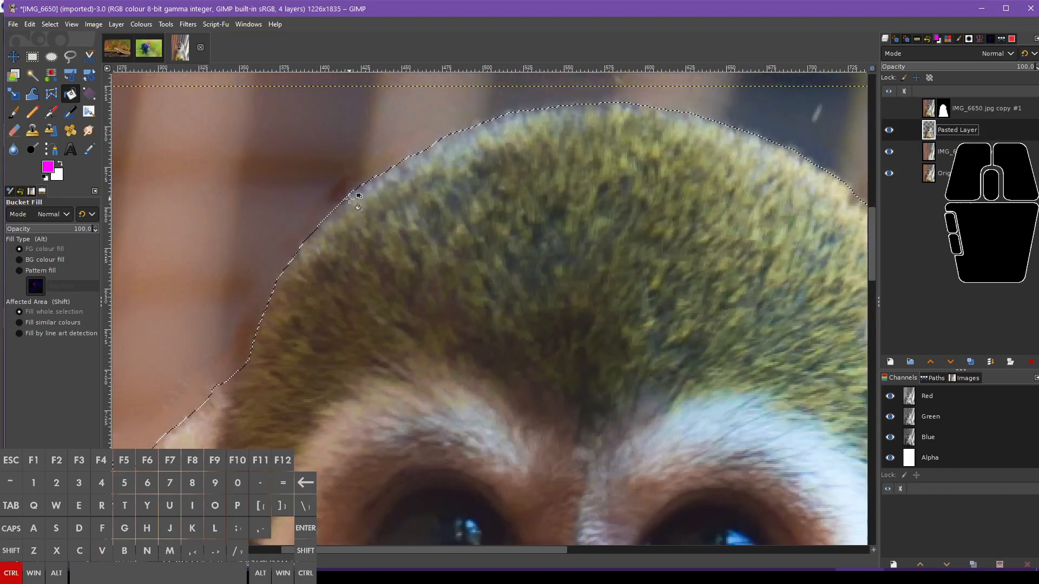
pyautogui.scroll(-3, 354, 200)
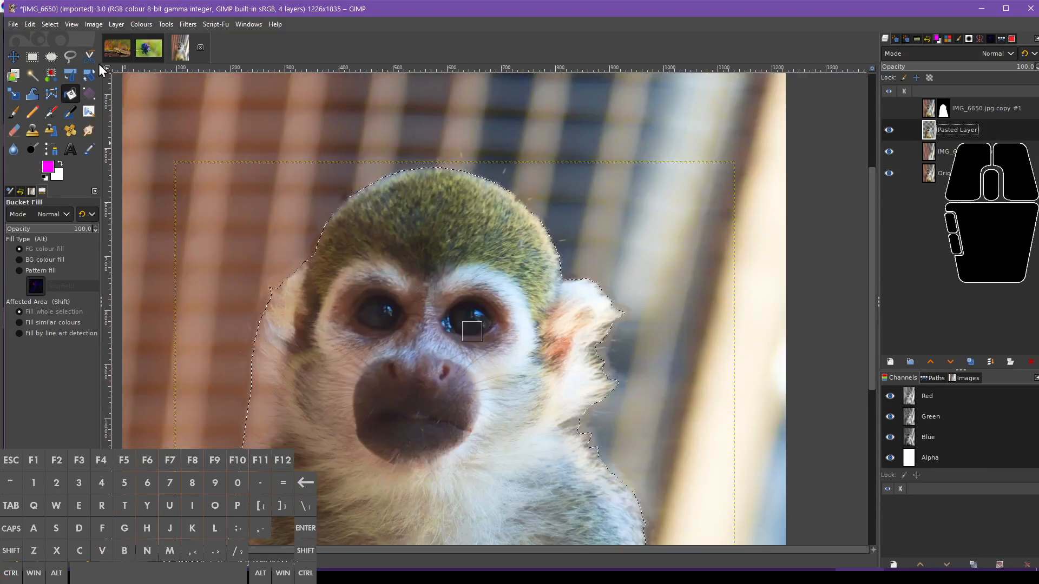
pyautogui.click(50, 25)
pyautogui.click(68, 52)
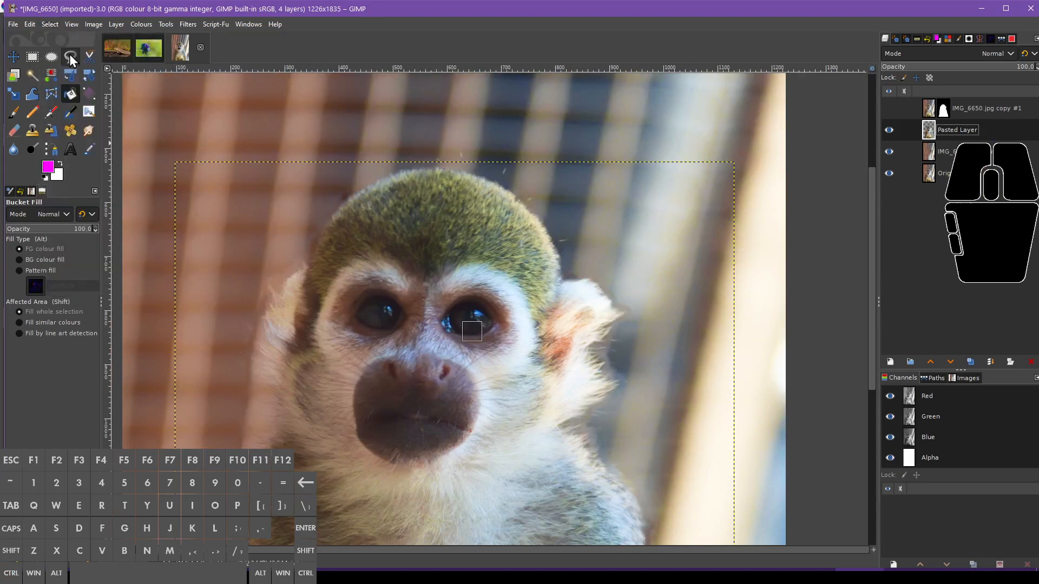
# - Open the Lens Blur filter for the inpainted IMG_6650.jpg copy layer
pyautogui.click(930, 157)
pyautogui.scroll(-4, 503, 176)
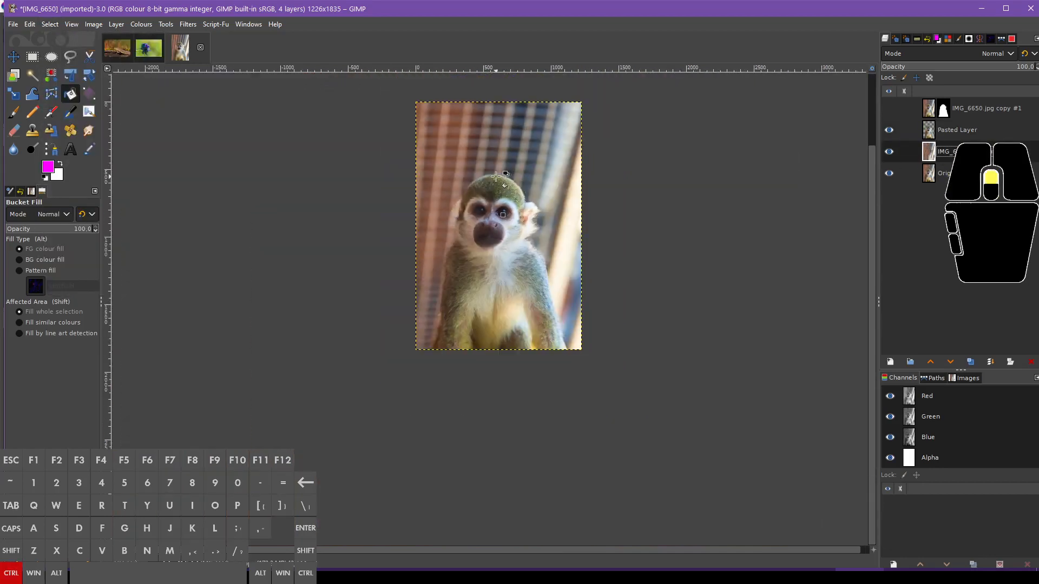
pyautogui.scroll(2, 496, 176)
pyautogui.click(160, 24)
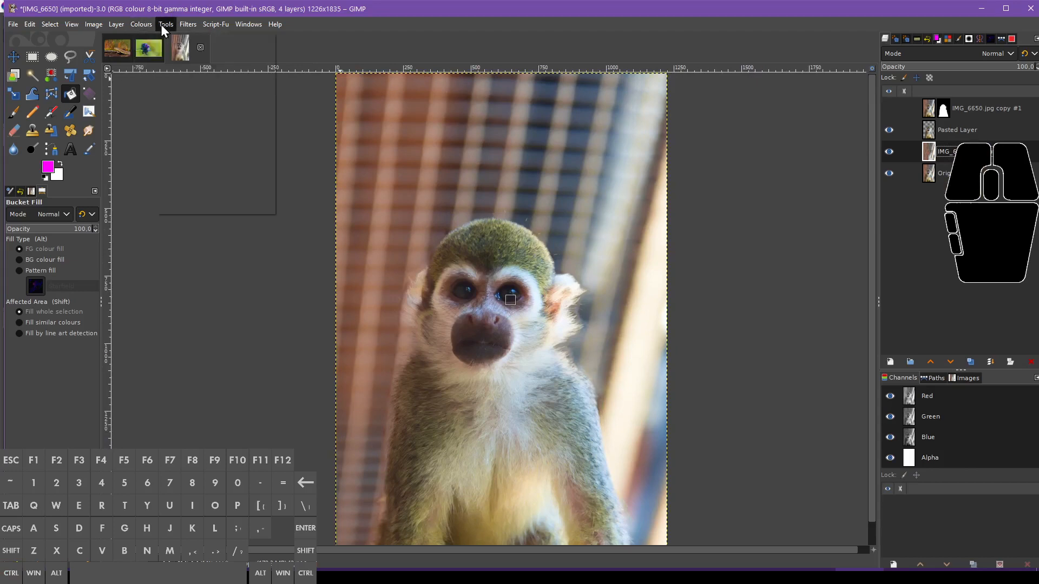
pyautogui.moveTo(228, 101)
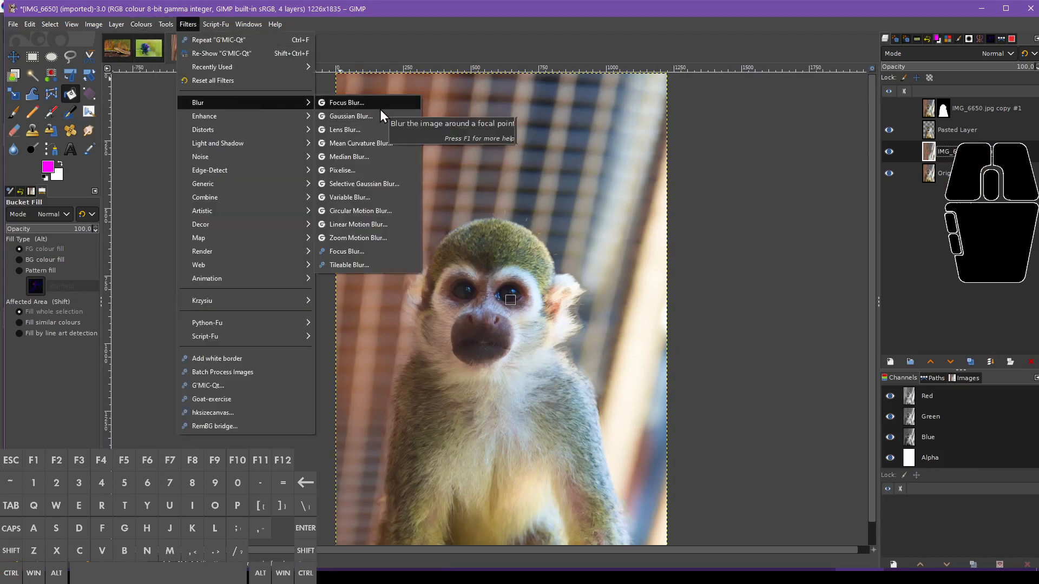
pyautogui.click(372, 133)
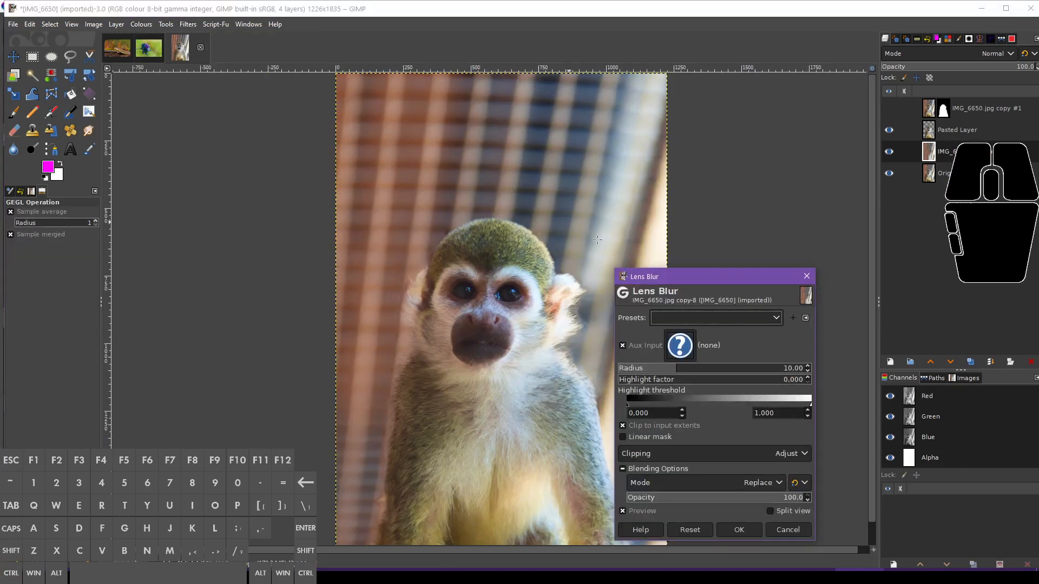
# - Apply Lens Blur with a radius of 94.84 to the inpainted background and check the result around the monkey
pyautogui.moveTo(705, 368); pyautogui.dragTo(821, 368)
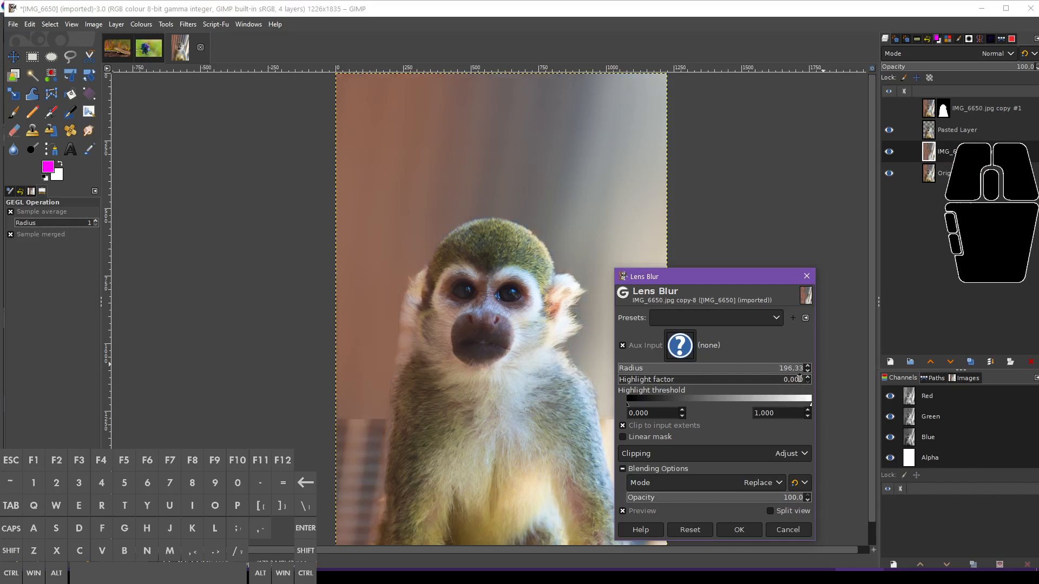
pyautogui.click(797, 367)
pyautogui.click(796, 366)
pyautogui.click(796, 367)
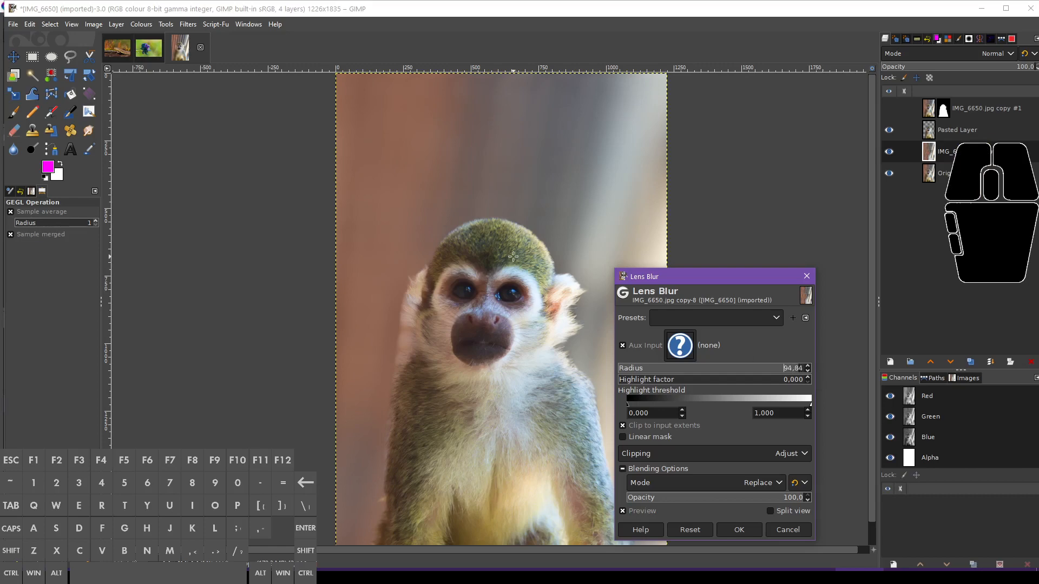
pyautogui.click(740, 534)
pyautogui.scroll(-2, 526, 258)
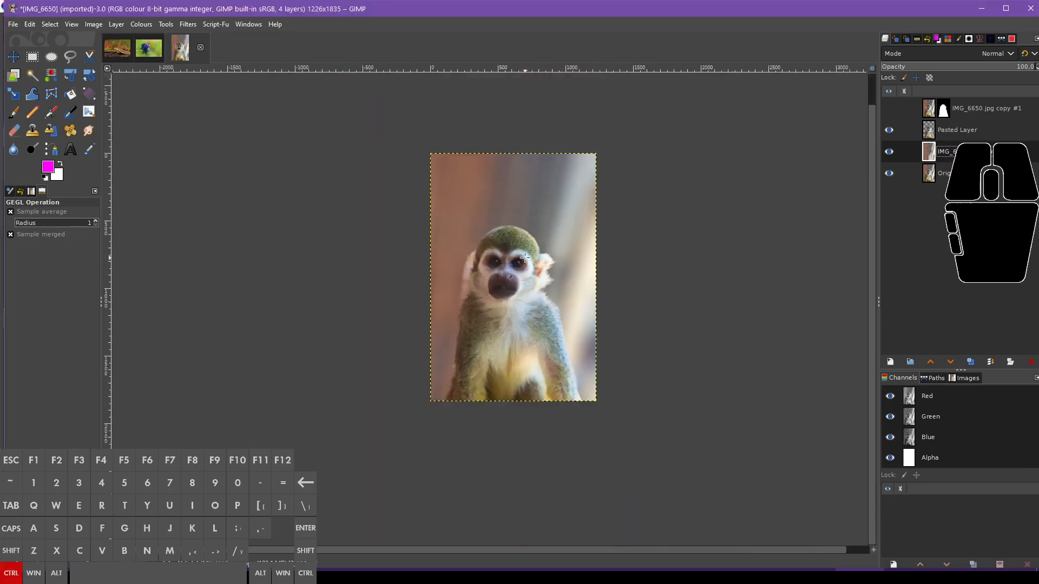
pyautogui.scroll(2, 527, 300)
pyautogui.scroll(3, 567, 333)
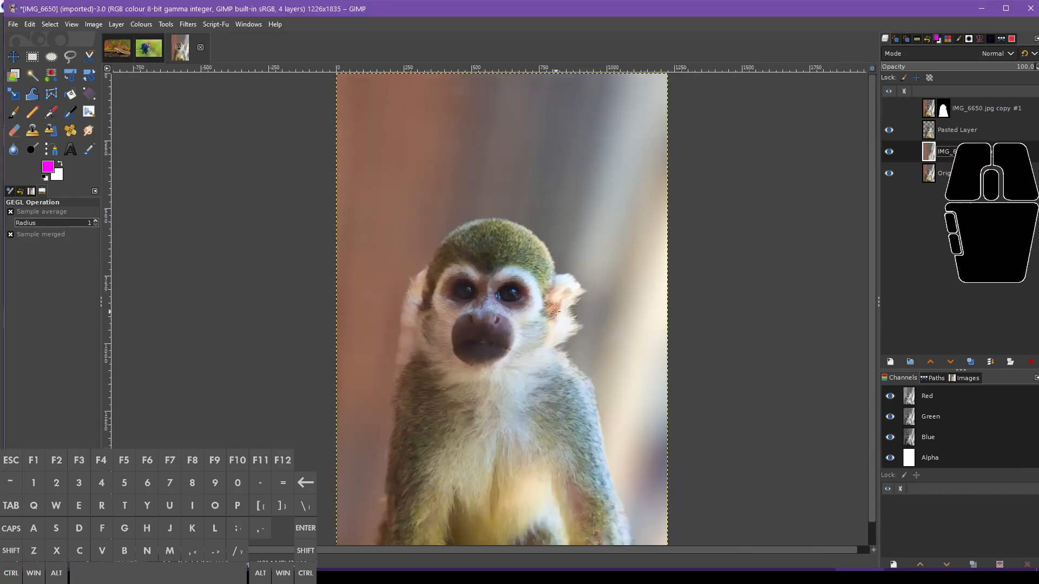
pyautogui.scroll(-2, 539, 309)
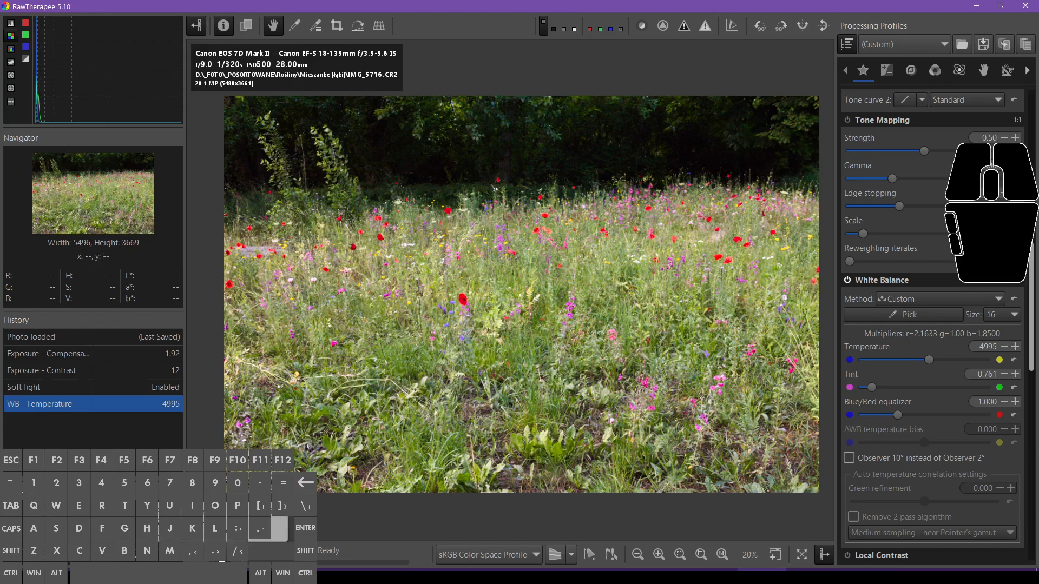
# - Send the IMG_5716 meadow photo from RawTherapee to GIMP and select a full-width horizontal strip about 814 px high from about Y 1661
pyautogui.click(219, 554)
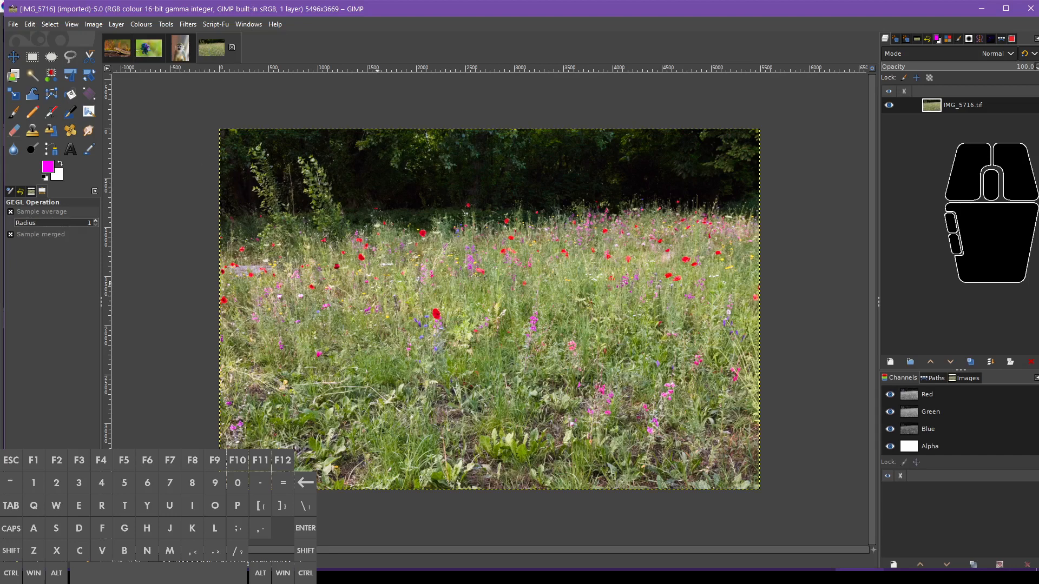
pyautogui.click(32, 57)
pyautogui.moveTo(200, 247); pyautogui.dragTo(820, 359)
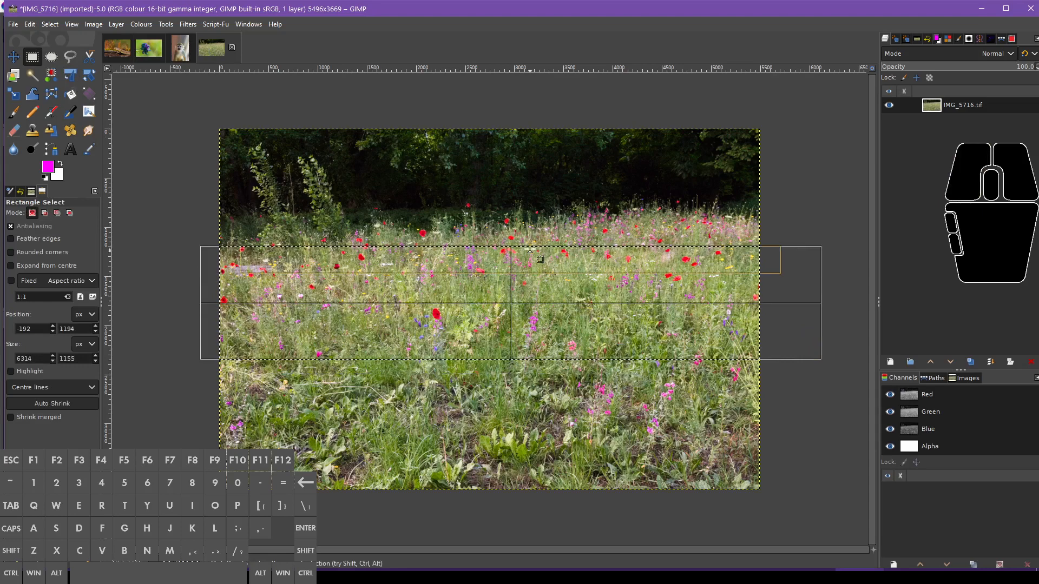
pyautogui.moveTo(530, 250); pyautogui.dragTo(540, 297)
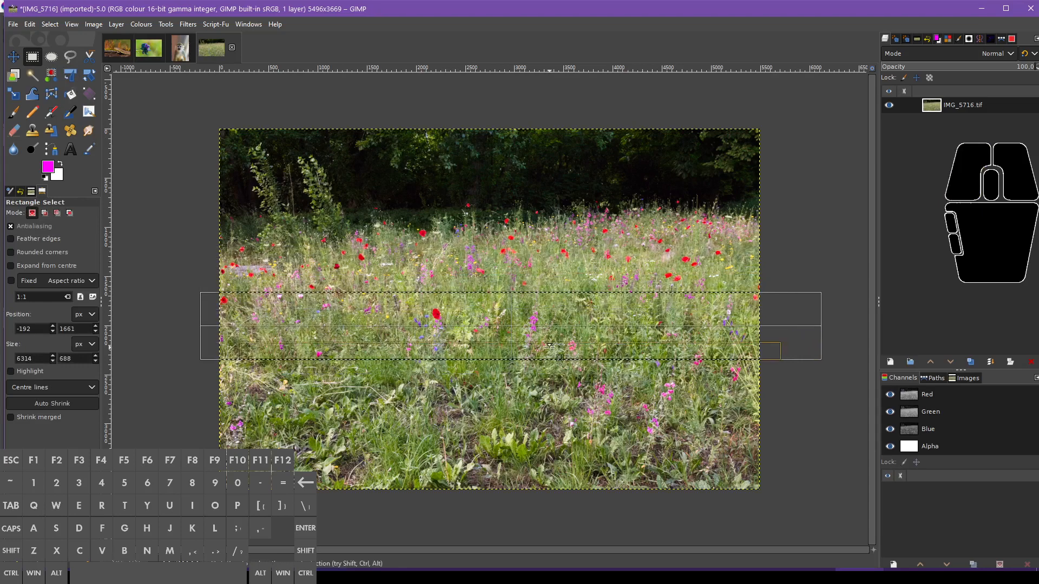
pyautogui.moveTo(550, 346); pyautogui.dragTo(558, 359)
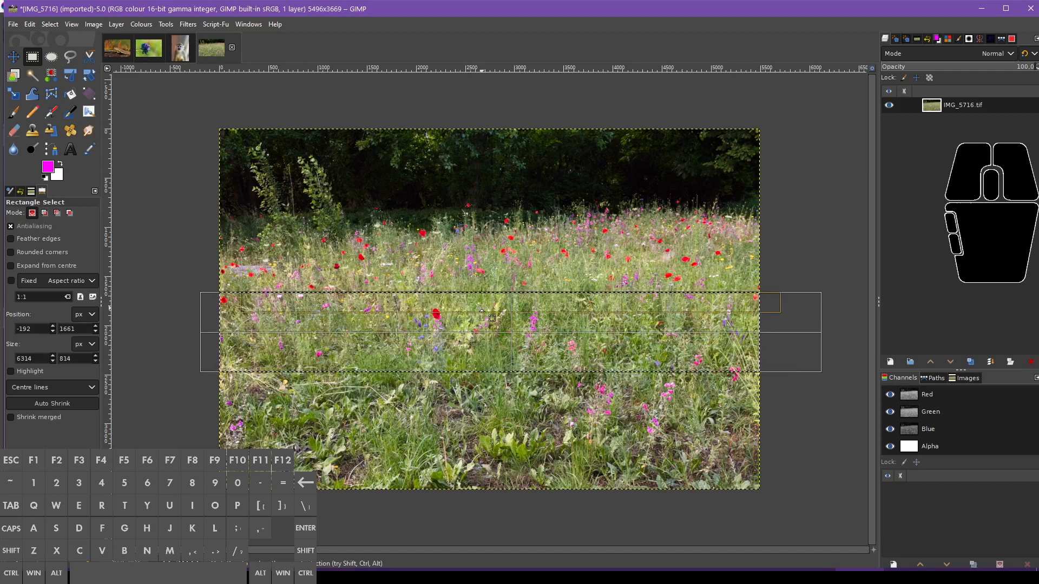
pyautogui.moveTo(204, 336); pyautogui.dragTo(141, 338)
pyautogui.press('Return')
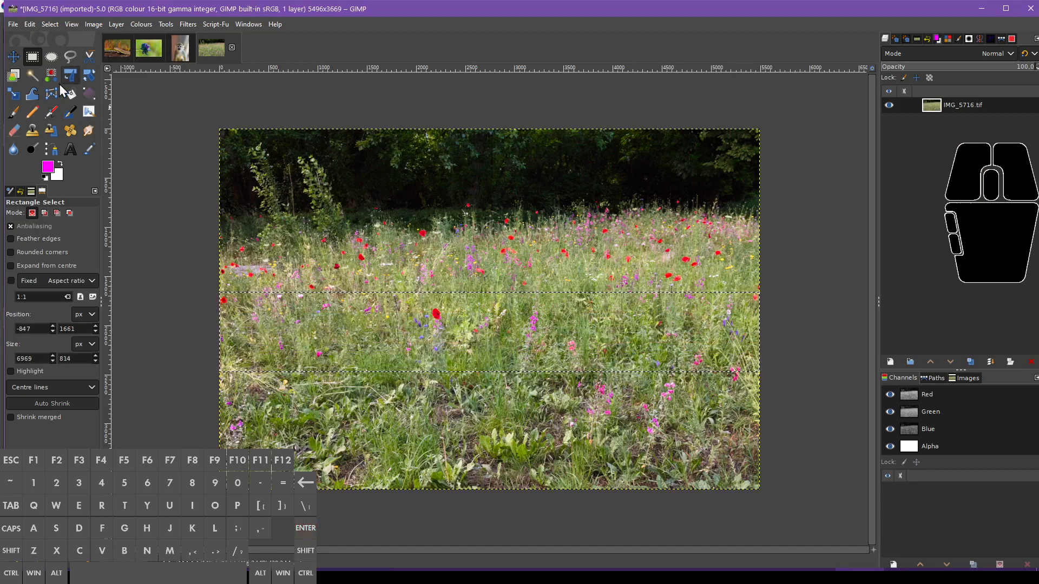
# - Create a new transparent layer named BG and fill the selected strip on it with black
pyautogui.click(47, 167)
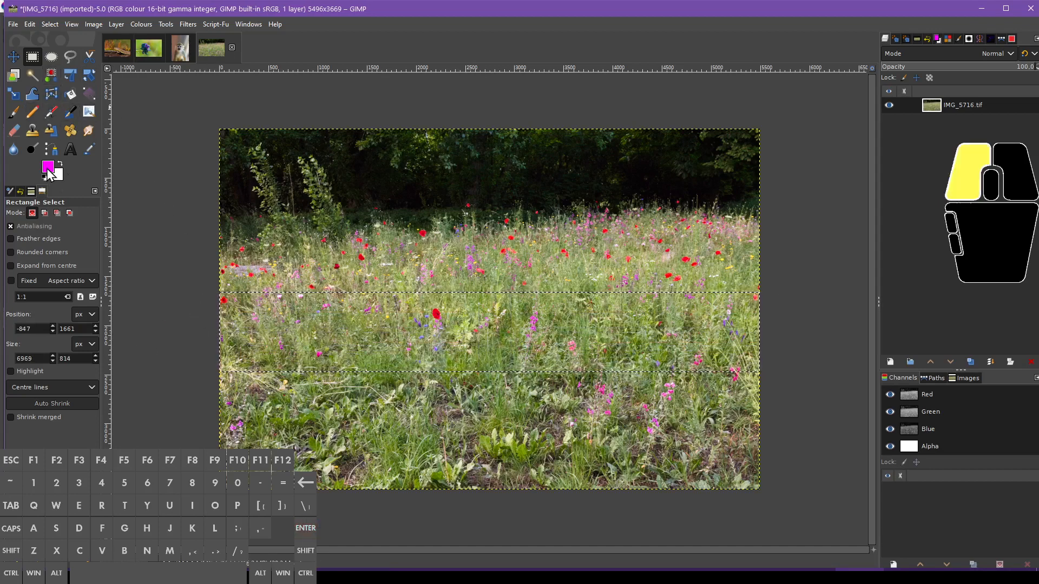
pyautogui.click(576, 300)
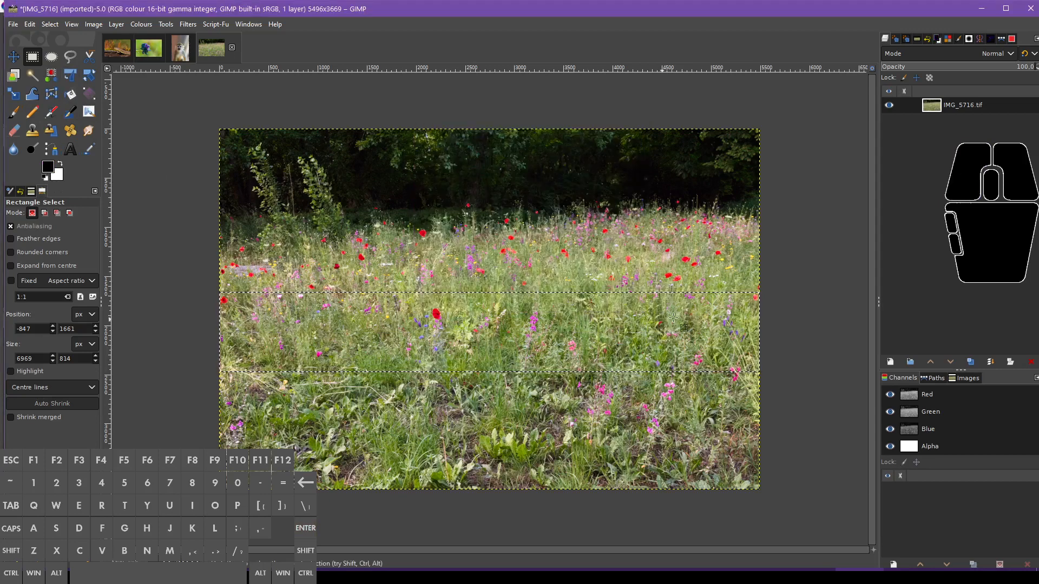
pyautogui.click(890, 363)
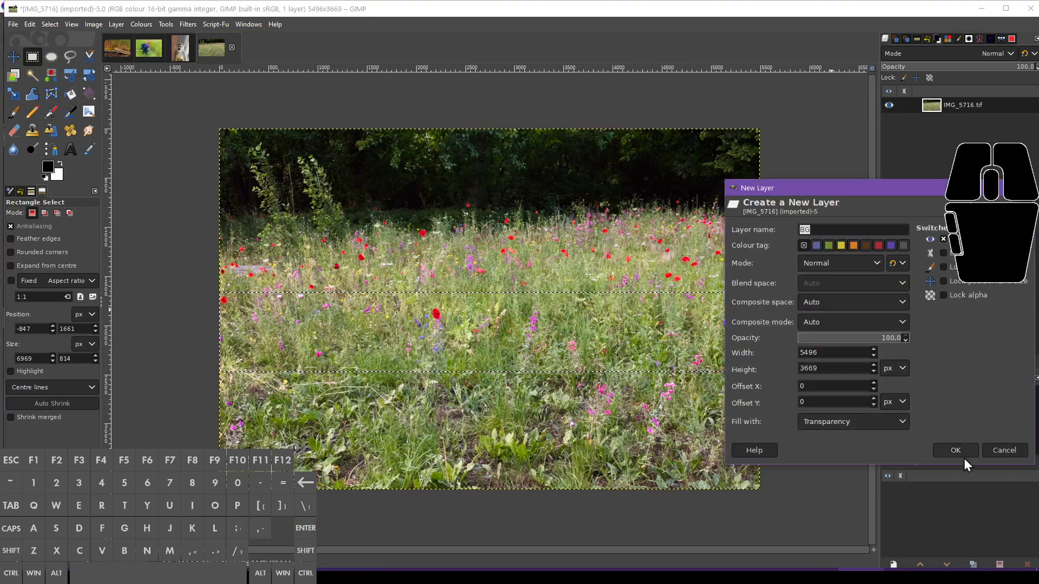
pyautogui.click(842, 427)
pyautogui.click(844, 480)
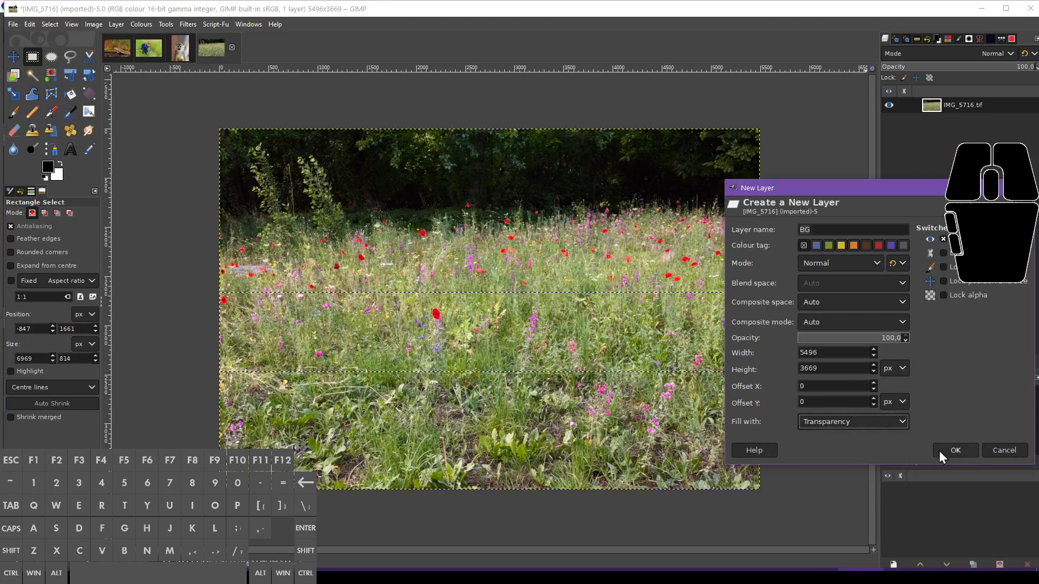
pyautogui.click(941, 451)
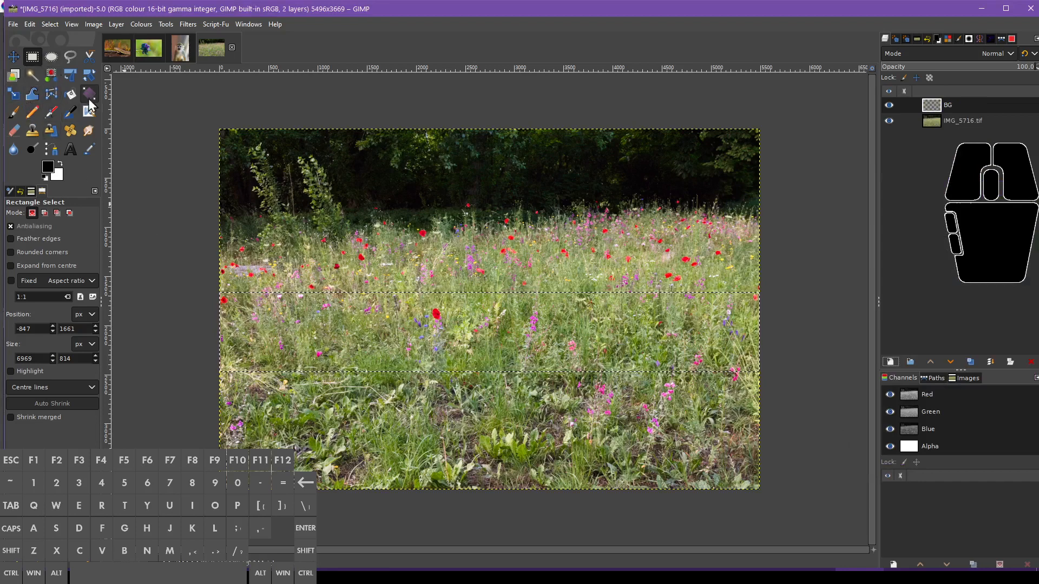
pyautogui.click(70, 95)
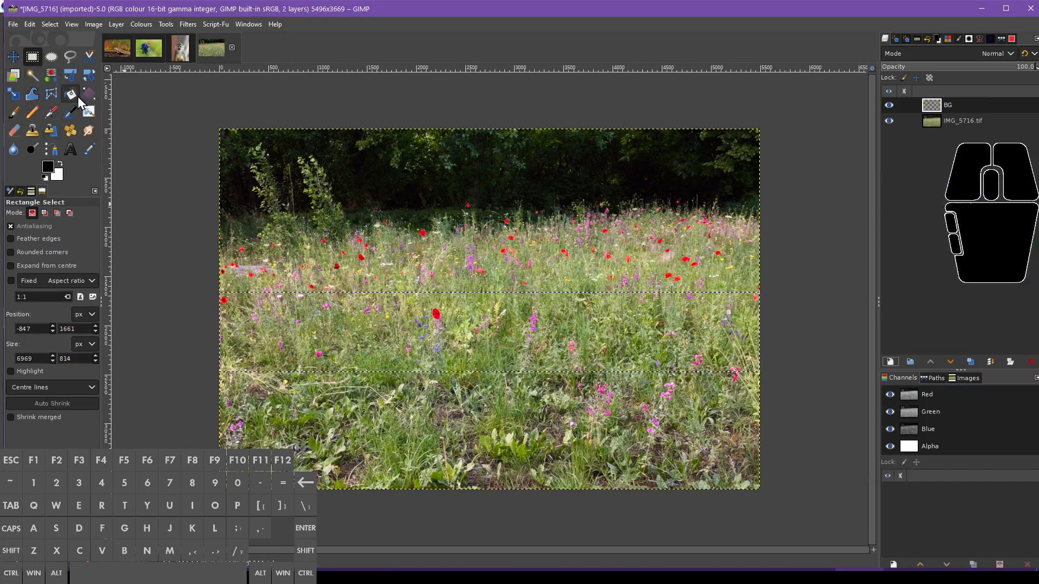
pyautogui.click(338, 320)
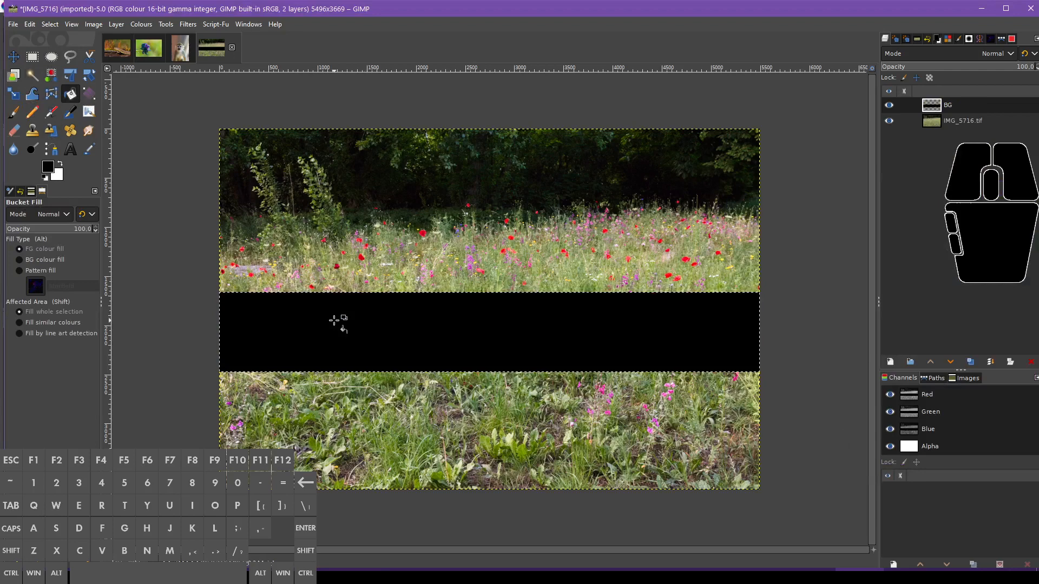
pyautogui.click(189, 25)
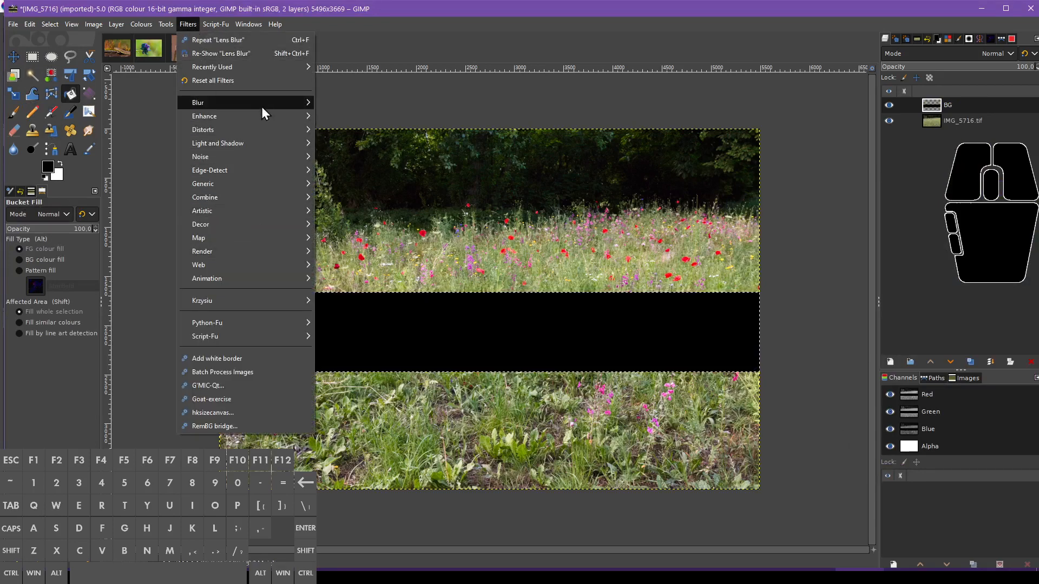
pyautogui.moveTo(262, 107)
pyautogui.click(356, 116)
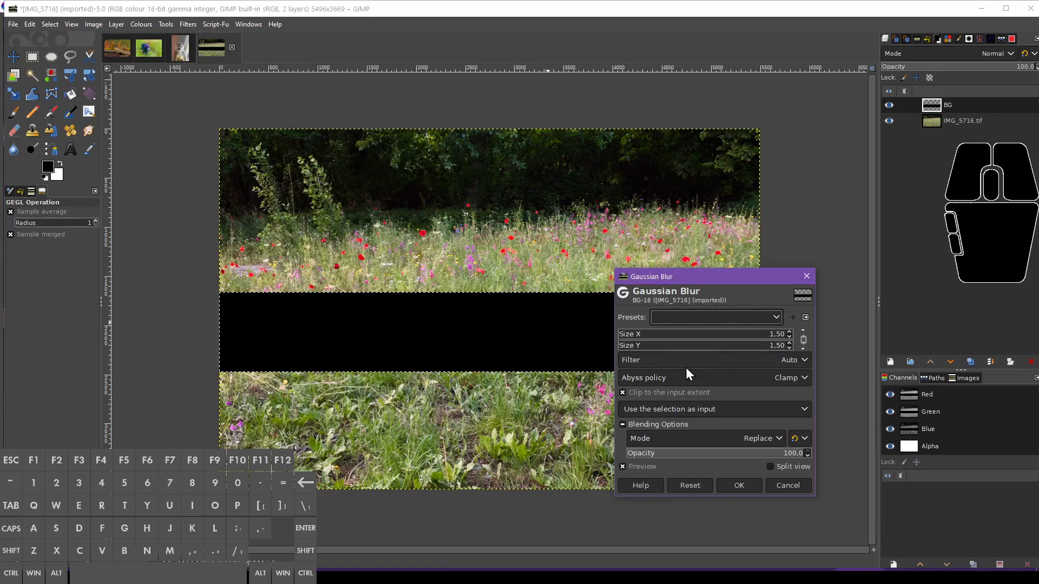
pyautogui.moveTo(644, 335); pyautogui.dragTo(719, 334)
pyautogui.click(800, 278)
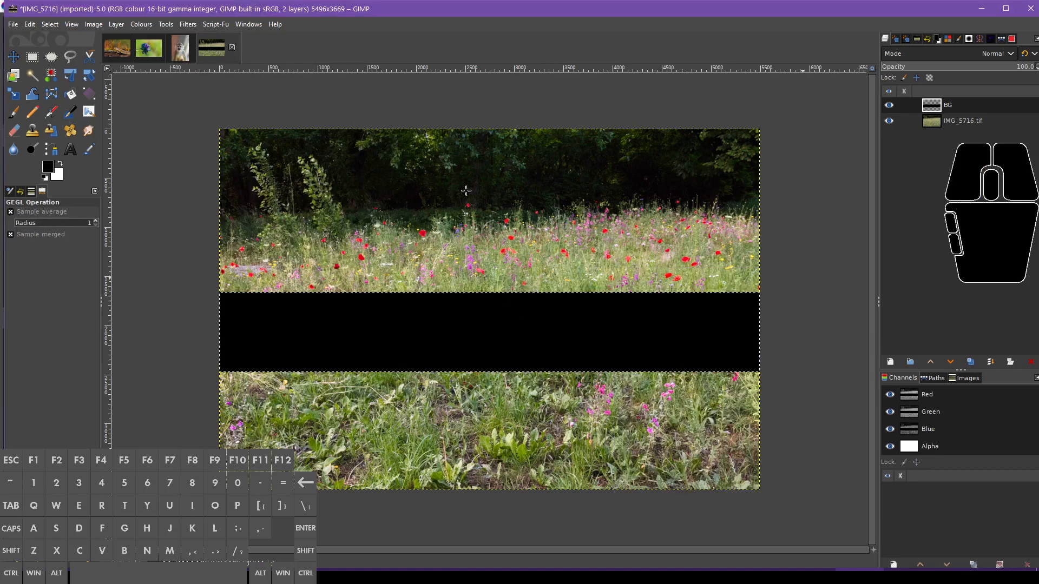
# - Clear the strip selection on the meadow image
pyautogui.click(93, 24)
pyautogui.moveTo(115, 25)
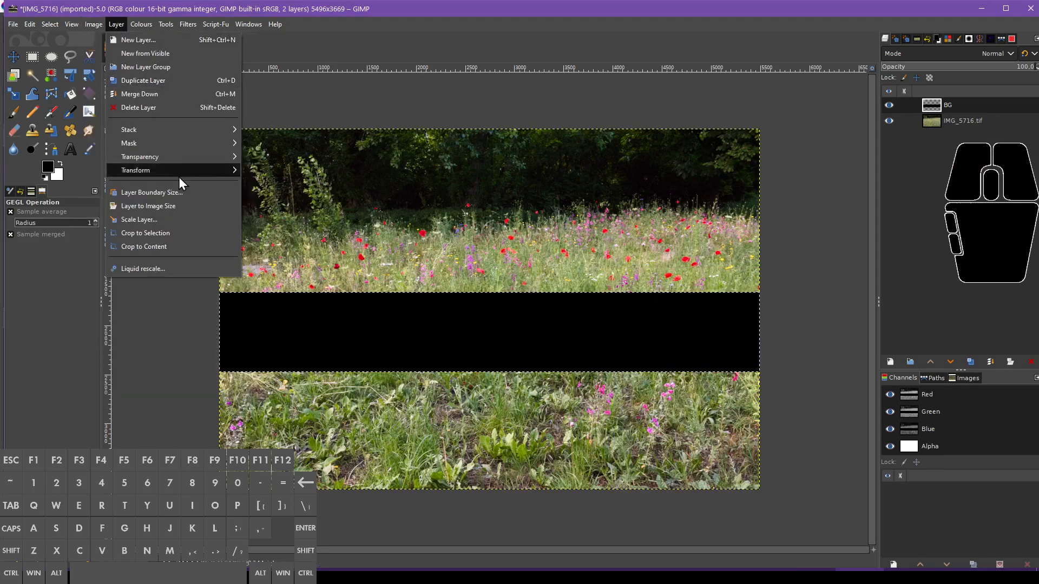
pyautogui.click(184, 218)
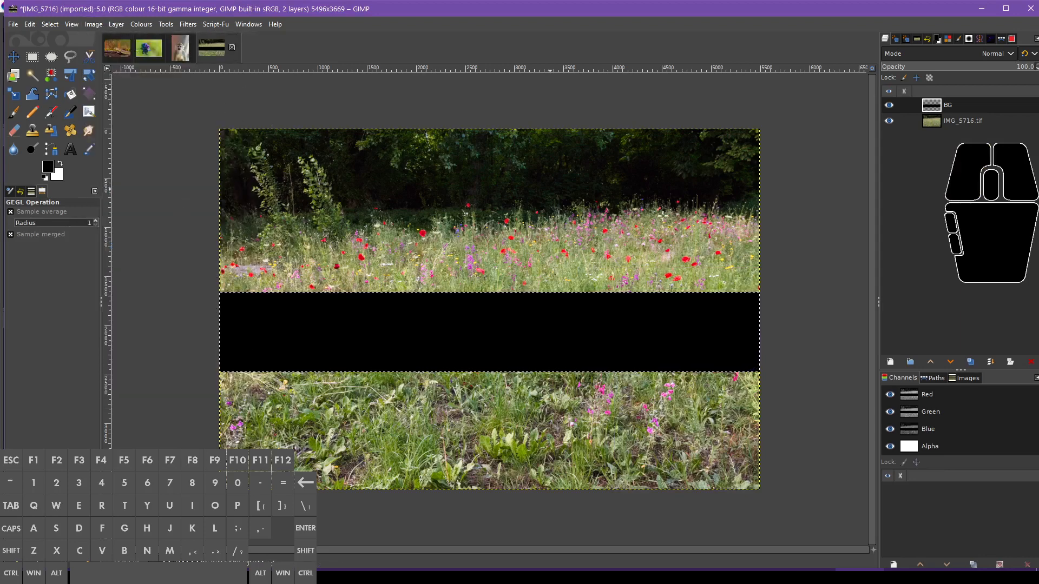
pyautogui.click(63, 22)
pyautogui.click(69, 54)
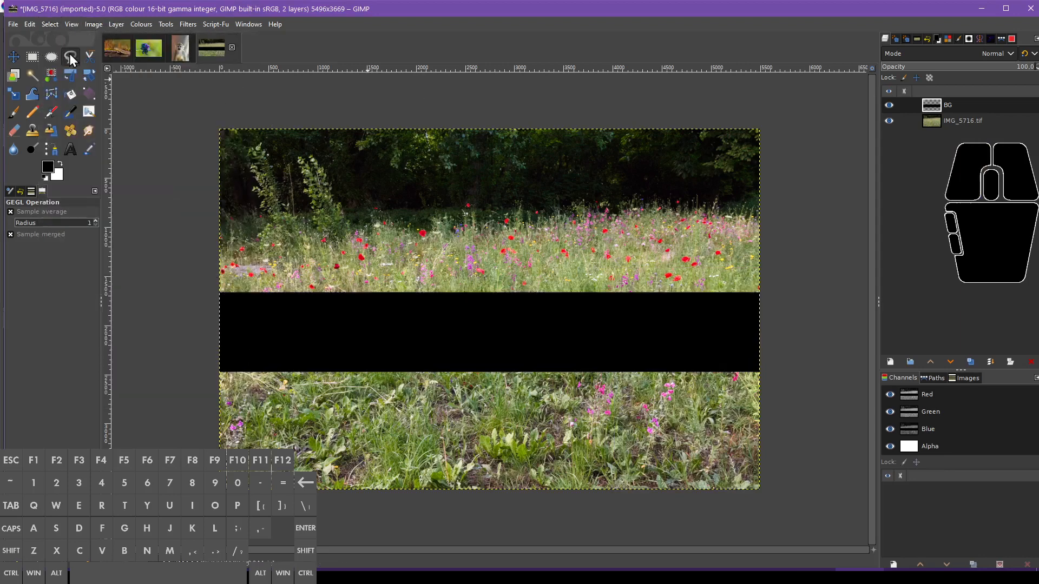
# - Apply Gaussian Blur to the black strip on the BG layer with Size X and Size Y at 158.25
pyautogui.click(184, 25)
pyautogui.click(206, 54)
pyautogui.moveTo(646, 333); pyautogui.dragTo(772, 335)
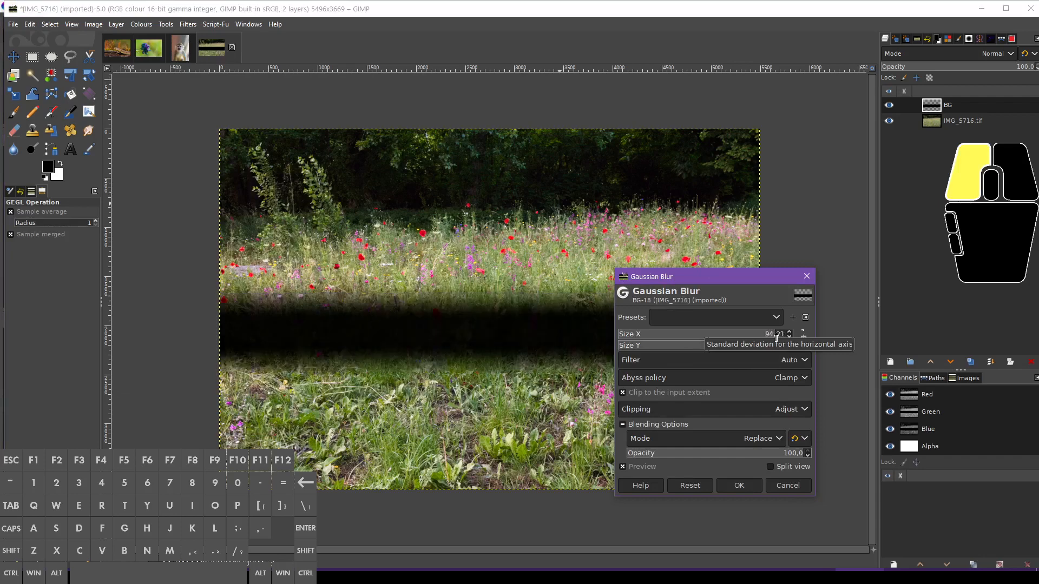
pyautogui.moveTo(775, 338); pyautogui.dragTo(883, 340)
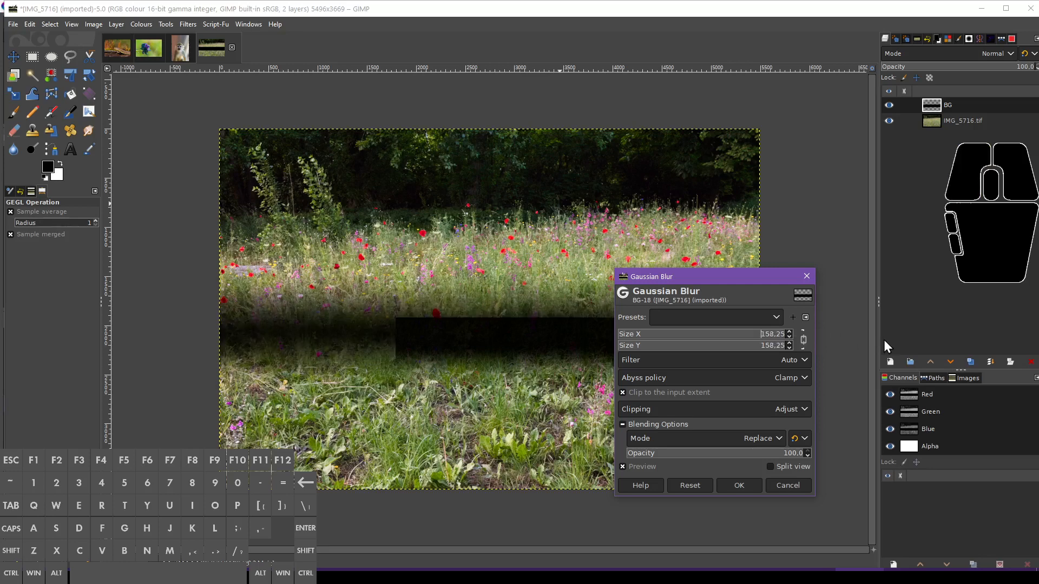
pyautogui.click(738, 486)
pyautogui.hotkey('ctrl', 'd')
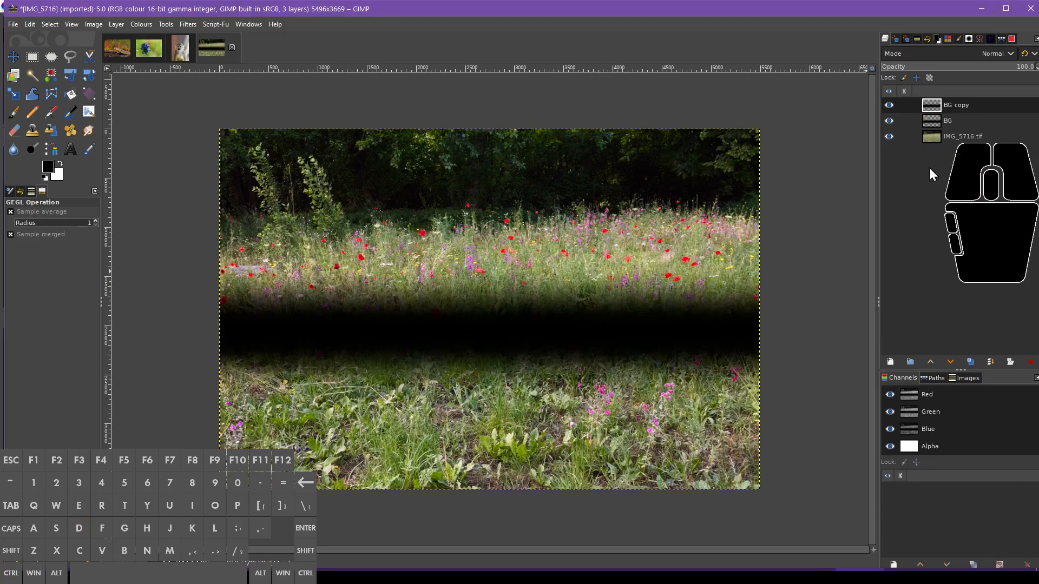
pyautogui.press('ctrl')
pyautogui.rightClick(963, 105)
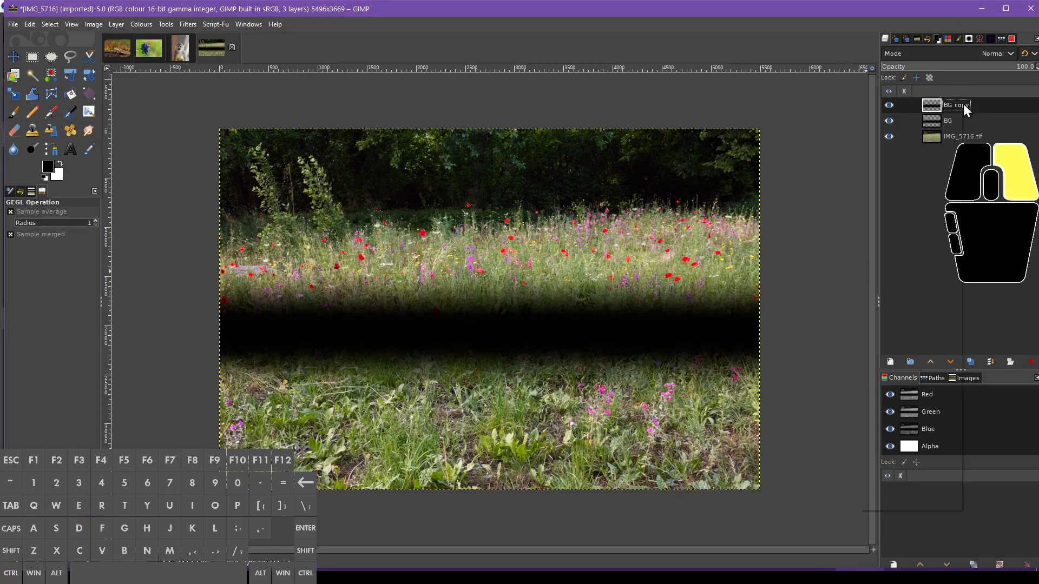
pyautogui.click(921, 243)
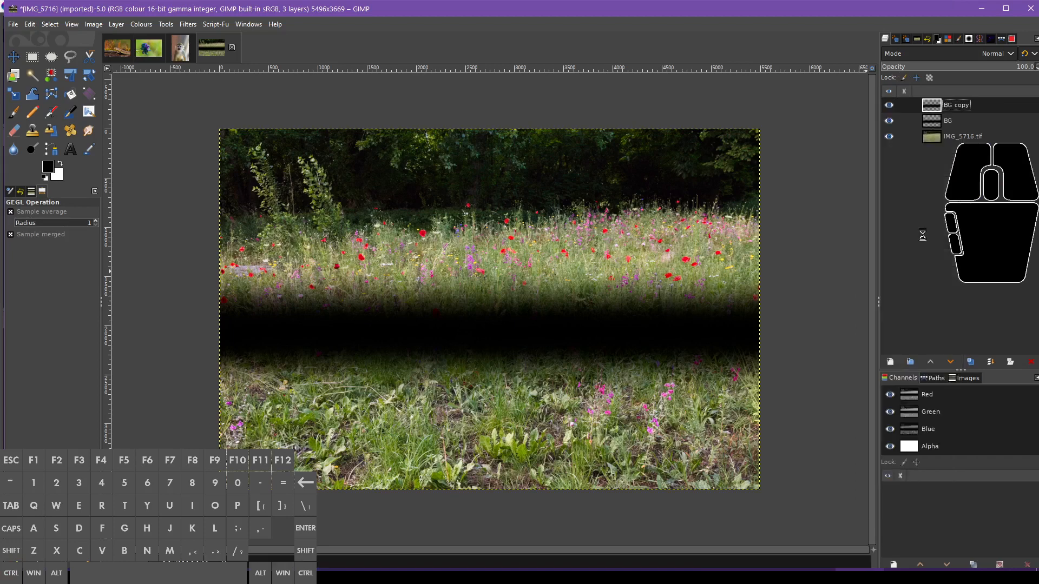
# - Create a new white-filled layer and place it directly below the blurred strip layer BG
pyautogui.click(894, 366)
pyautogui.click(861, 471)
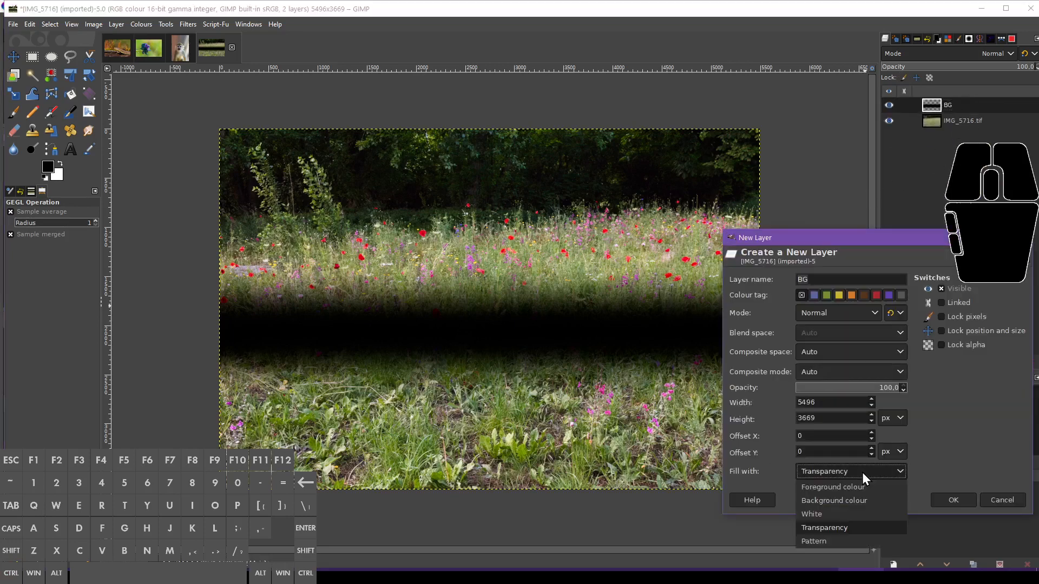
pyautogui.click(842, 514)
pyautogui.click(947, 500)
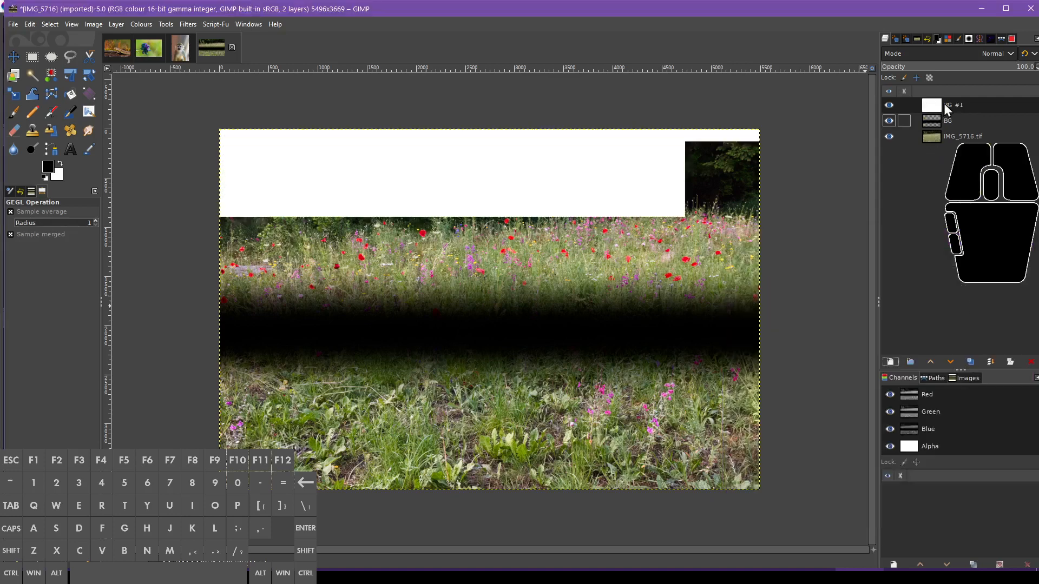
pyautogui.moveTo(944, 103); pyautogui.dragTo(948, 128)
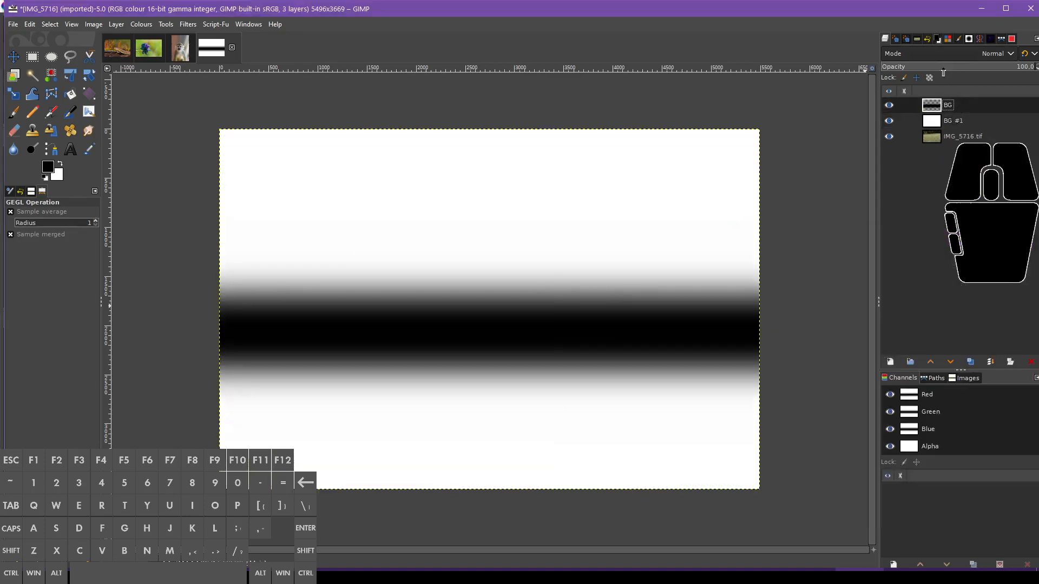
# - Merge the blurred strip layer down into the white layer and hide the merged mask layer
pyautogui.rightClick(932, 107)
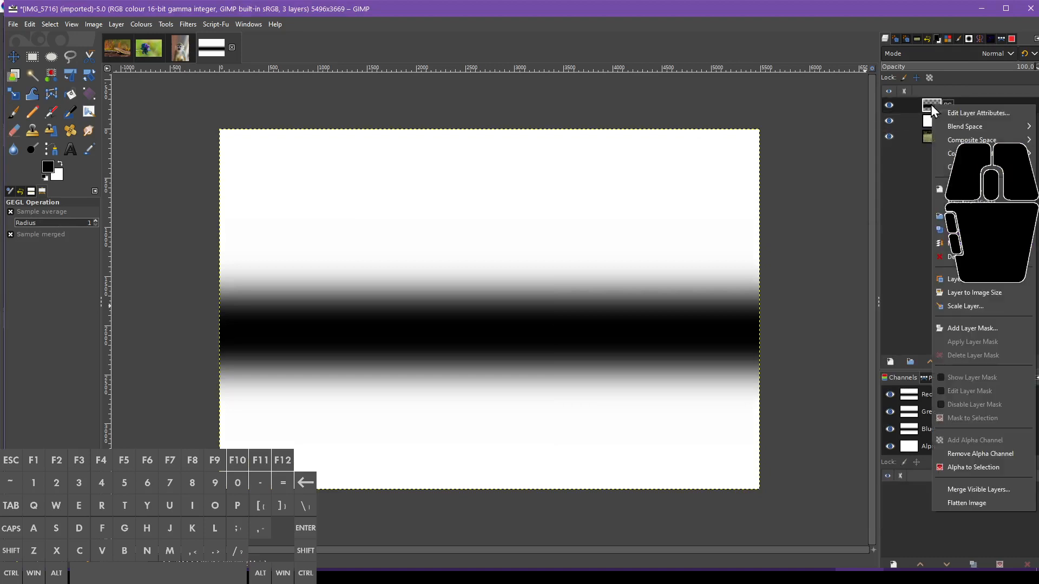
pyautogui.click(967, 243)
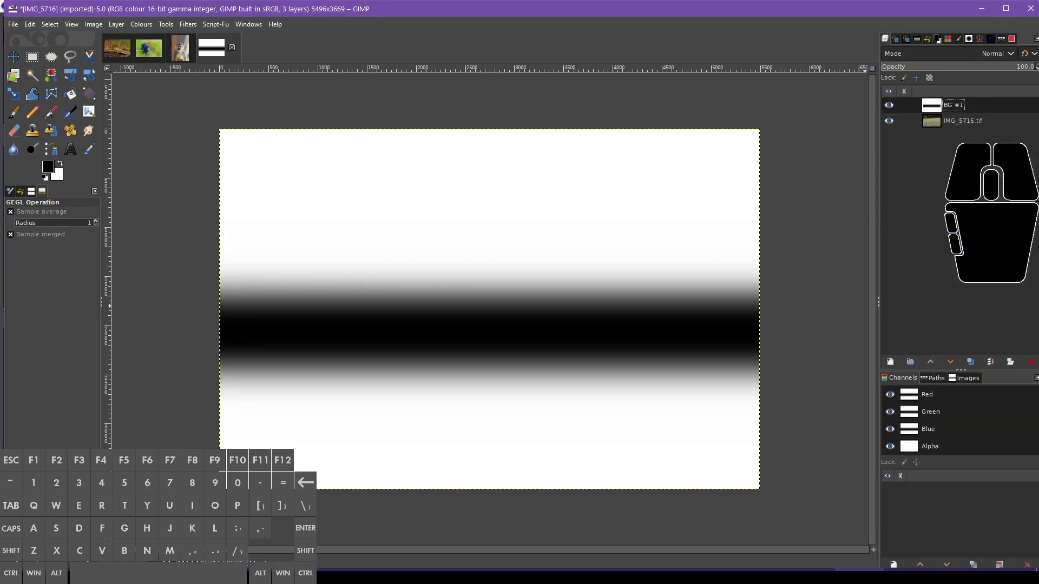
pyautogui.click(888, 104)
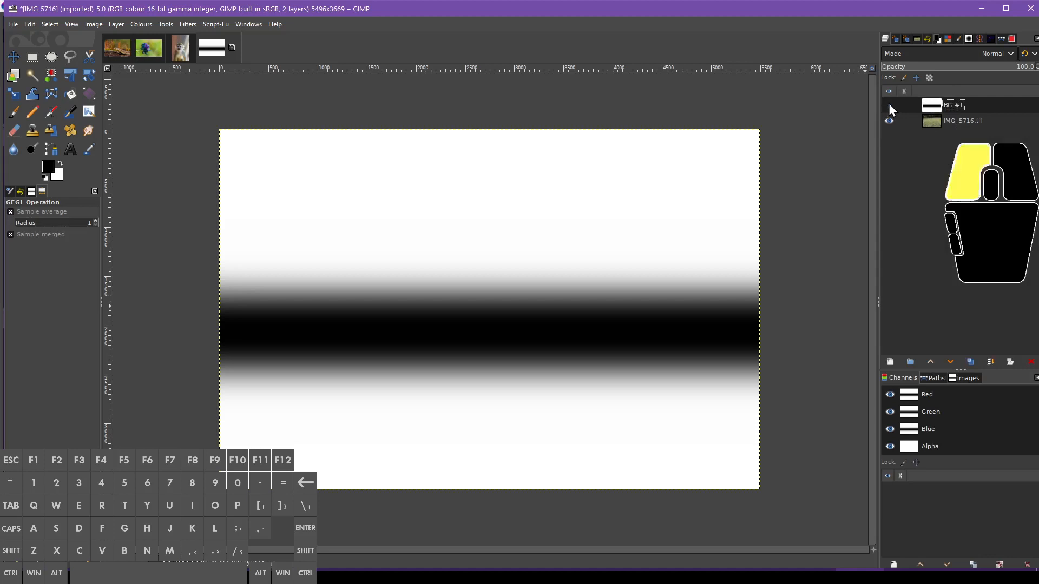
# - Open Lens Blur for the IMG_5716.tif photo layer and set BG #1 as its aux input
pyautogui.click(947, 117)
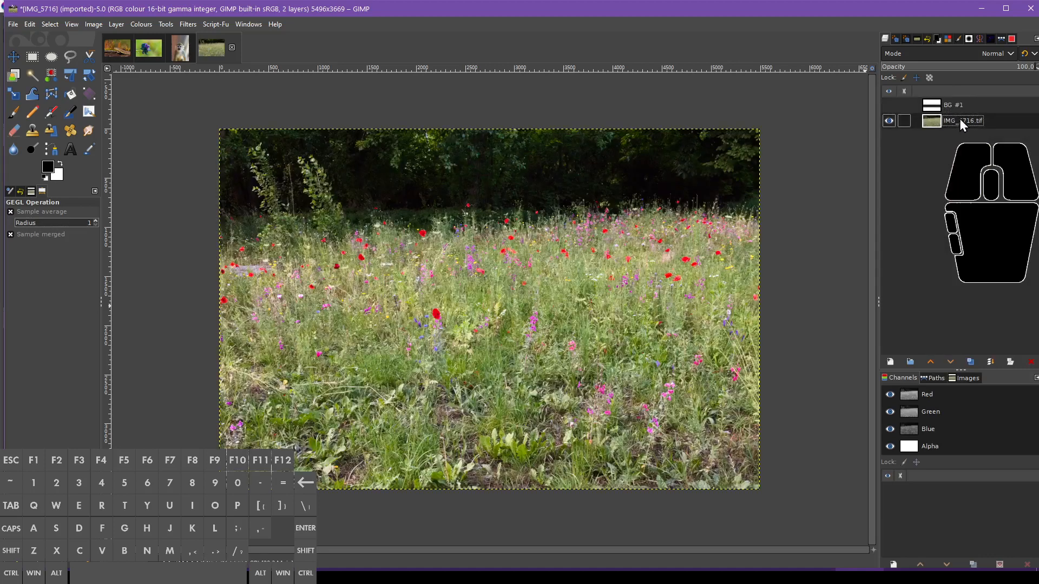
pyautogui.click(192, 26)
pyautogui.moveTo(291, 105)
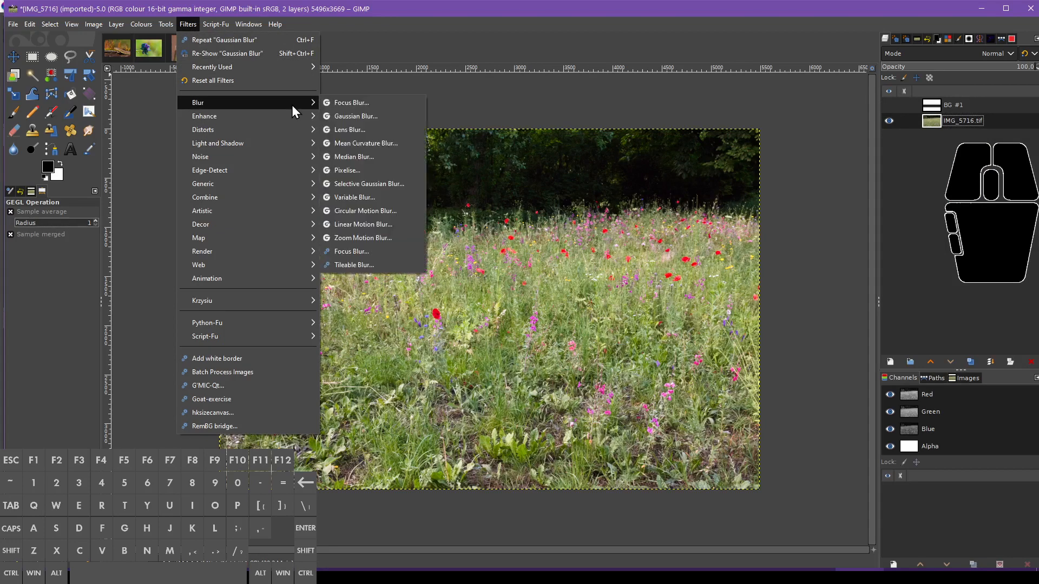
pyautogui.click(383, 129)
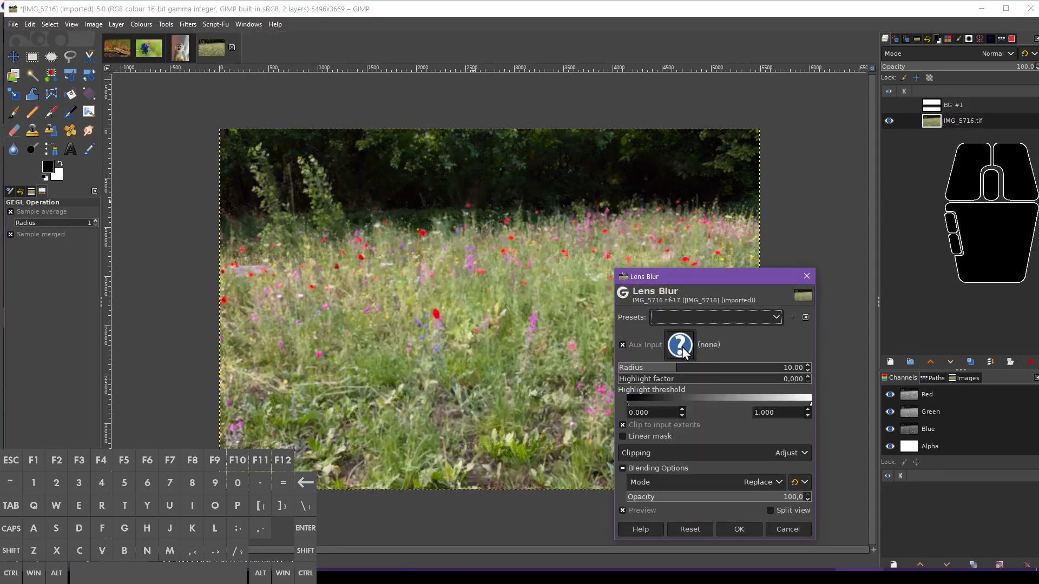
pyautogui.click(681, 350)
pyautogui.click(822, 407)
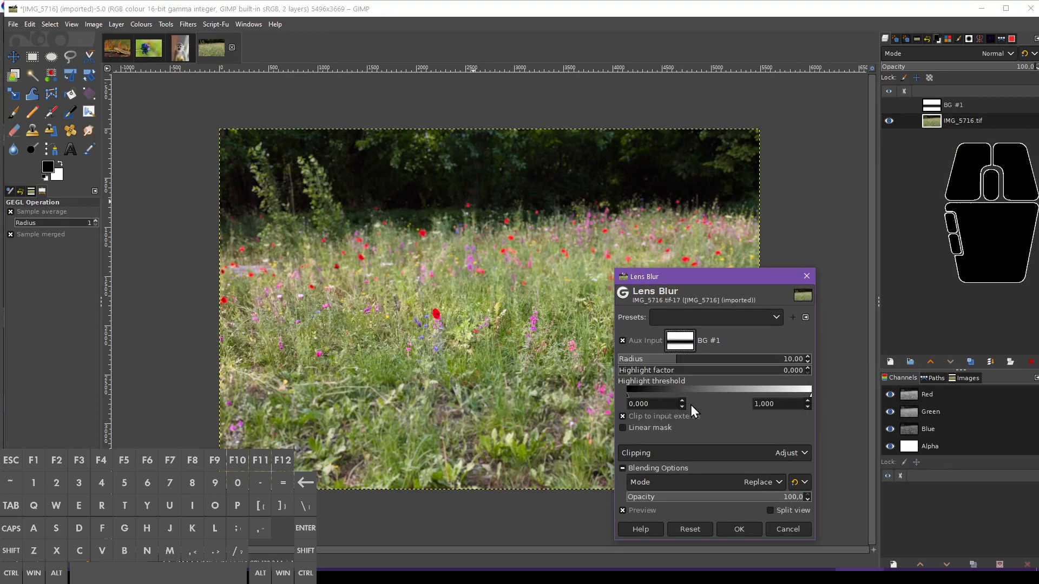
# - Increase the Lens Blur radius for a strong blur outside the strip and apply the filter to the meadow photo
pyautogui.moveTo(696, 362); pyautogui.dragTo(881, 356)
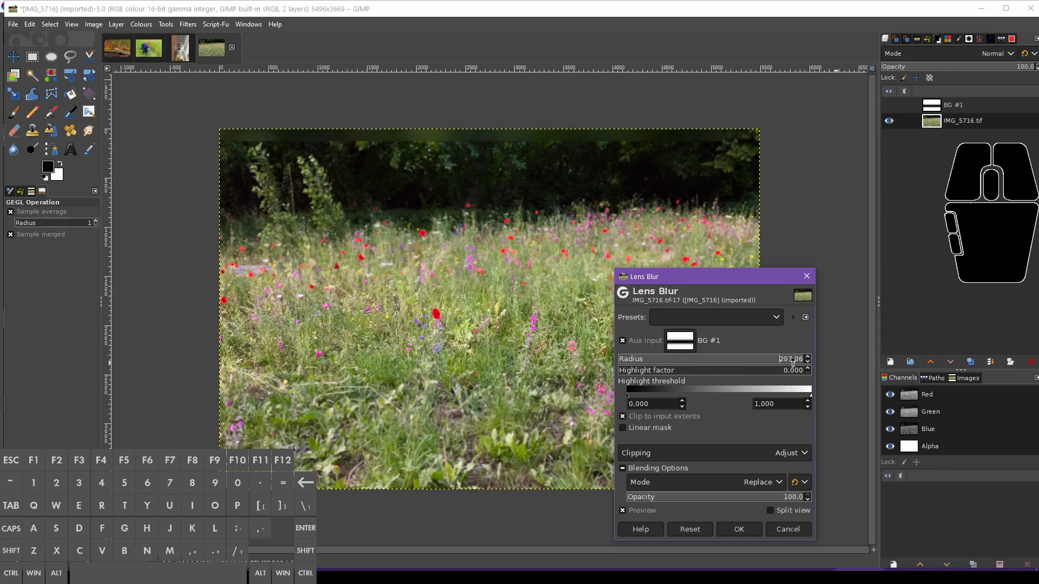
pyautogui.moveTo(790, 360); pyautogui.dragTo(785, 360)
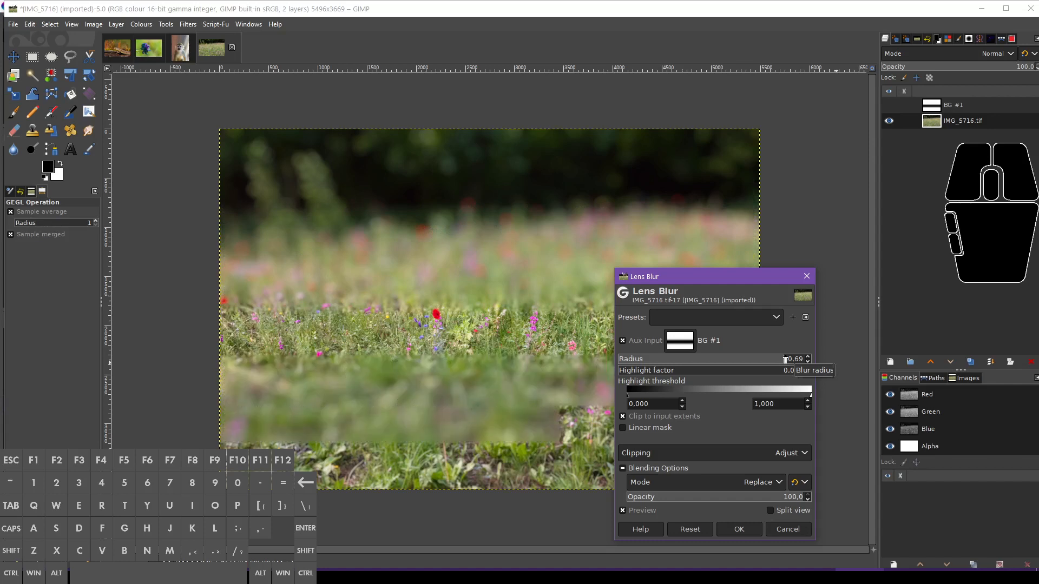
pyautogui.click(736, 534)
# - Examine the transition between the sharp strip and the blurred meadow areas, and undo the Lens Blur
pyautogui.keyDown('ctrl'); pyautogui.scroll(3, 314, 357); pyautogui.keyUp('ctrl')
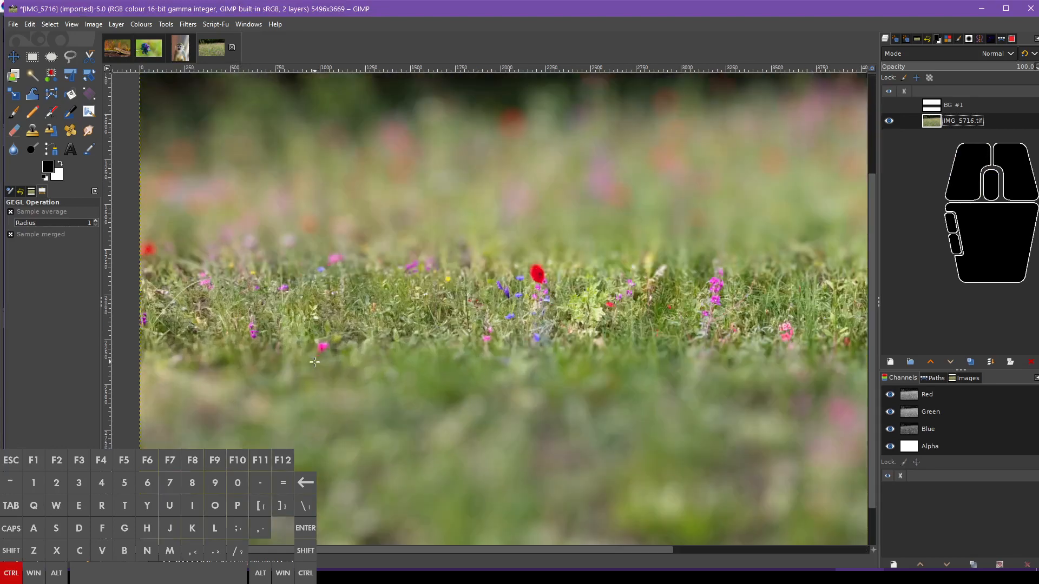
pyautogui.keyDown('ctrl'); pyautogui.scroll(1, 466, 293); pyautogui.keyUp('ctrl')
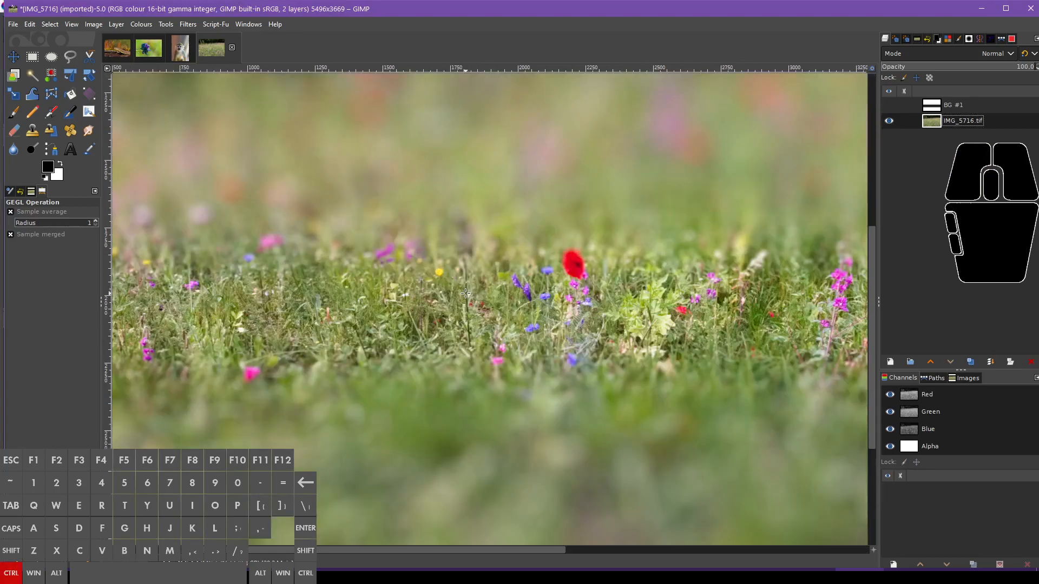
pyautogui.keyDown('ctrl'); pyautogui.scroll(-2, 466, 292); pyautogui.keyUp('ctrl')
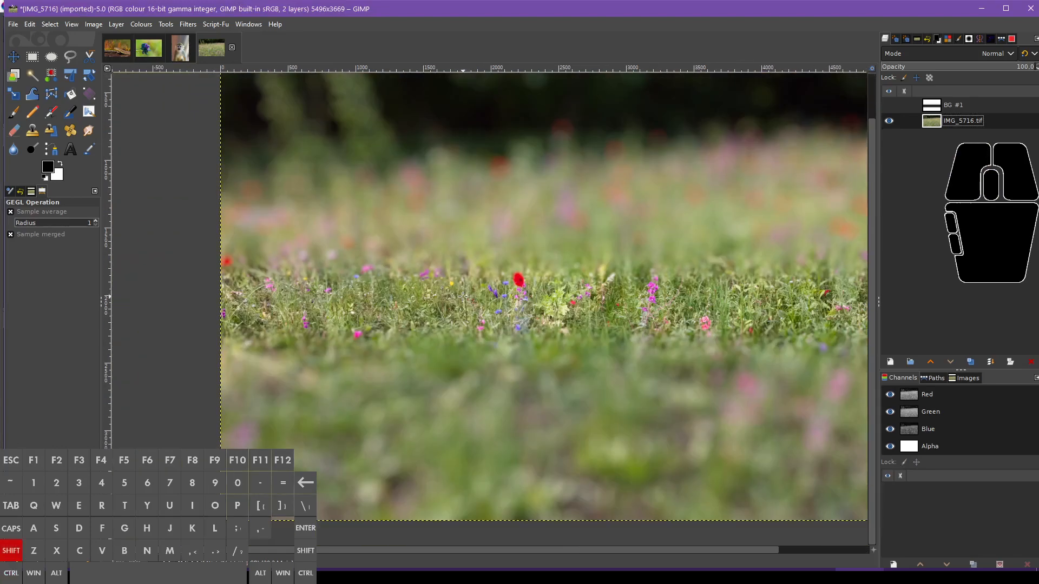
pyautogui.keyDown('shift'); pyautogui.hscroll(3, 462, 295); pyautogui.keyUp('shift')
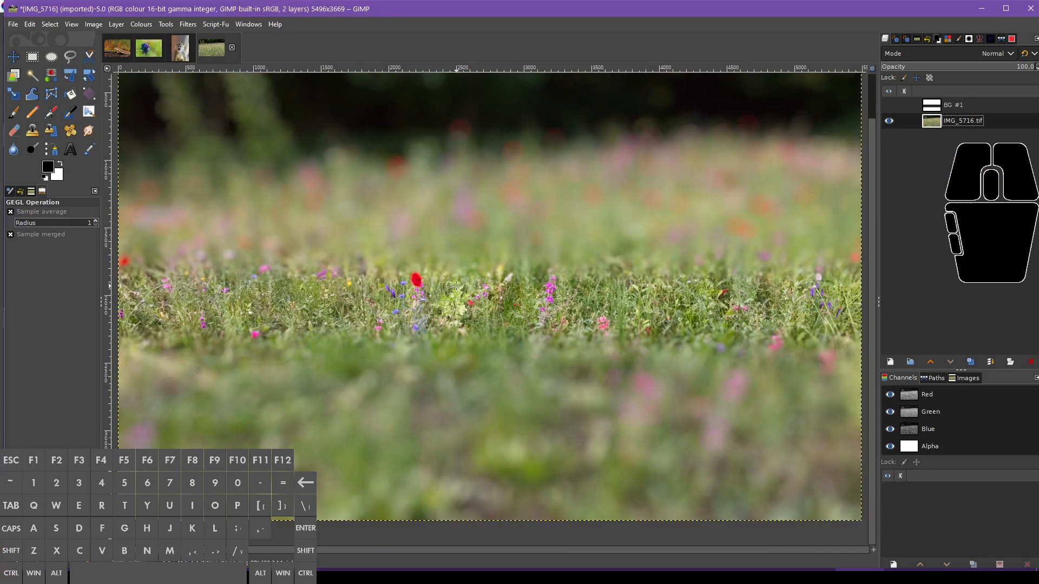
pyautogui.press('ctrl')
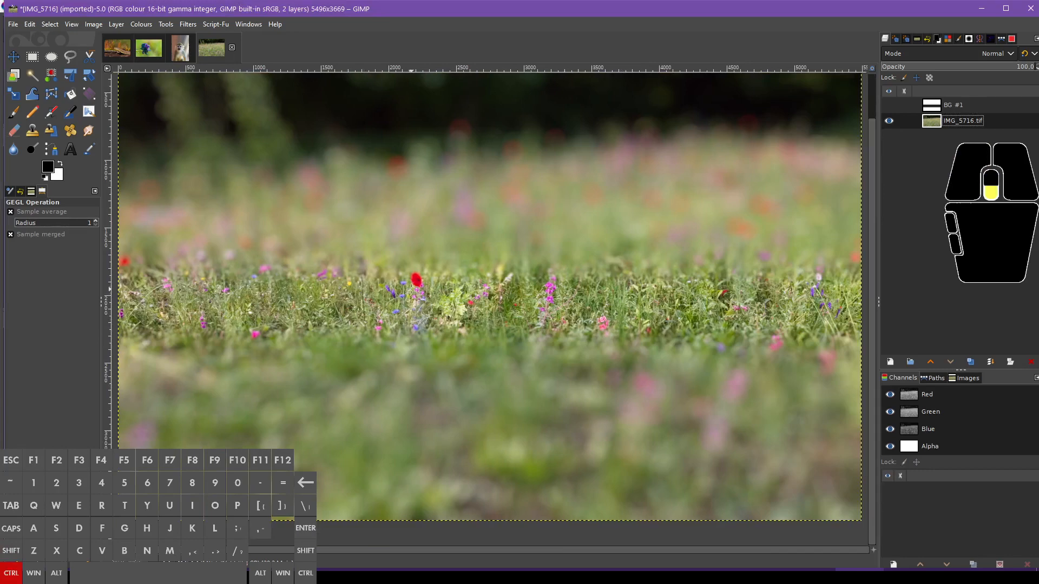
pyautogui.keyDown('ctrl'); pyautogui.scroll(-2, 409, 290); pyautogui.keyUp('ctrl')
pyautogui.keyDown('ctrl'); pyautogui.scroll(1, 408, 292); pyautogui.keyUp('ctrl')
pyautogui.keyDown('ctrl'); pyautogui.scroll(2, 361, 298); pyautogui.keyUp('ctrl')
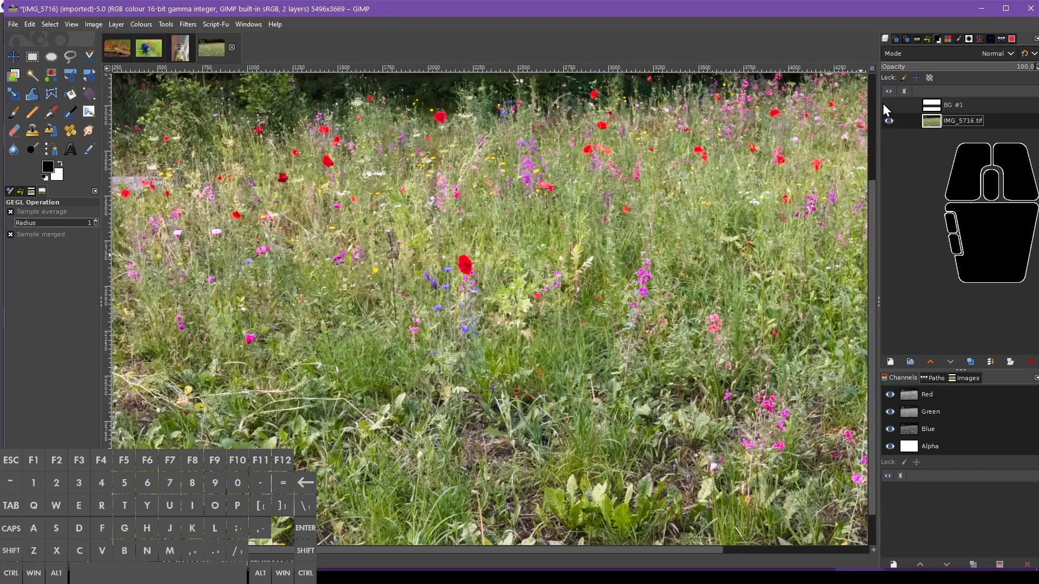
# - Show the BG #1 mask layer and widen its black band with Levels, setting the midtone input to 0.35
pyautogui.click(885, 103)
pyautogui.click(945, 108)
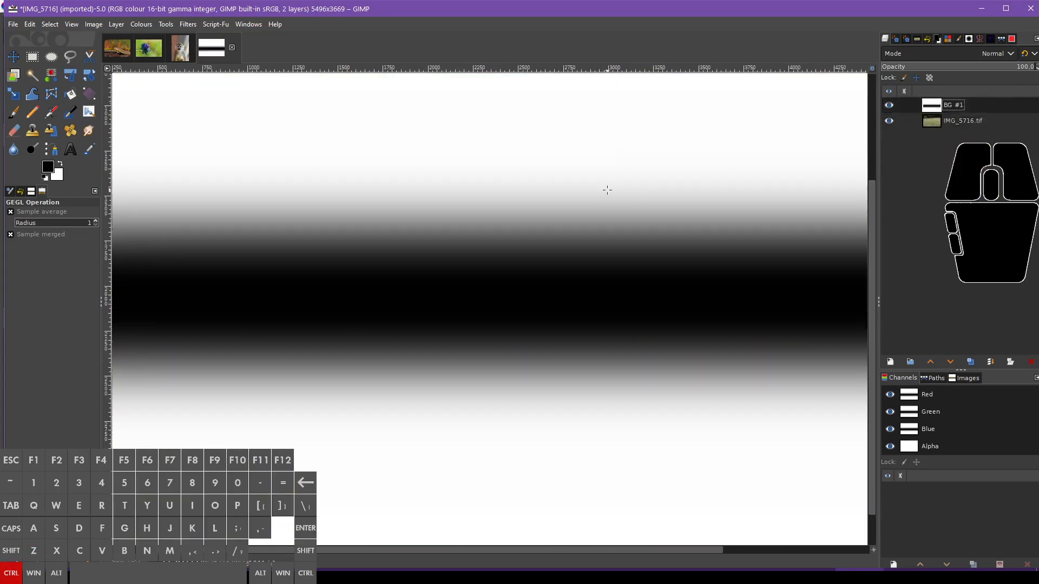
pyautogui.keyDown('ctrl'); pyautogui.scroll(-1, 605, 190); pyautogui.keyUp('ctrl')
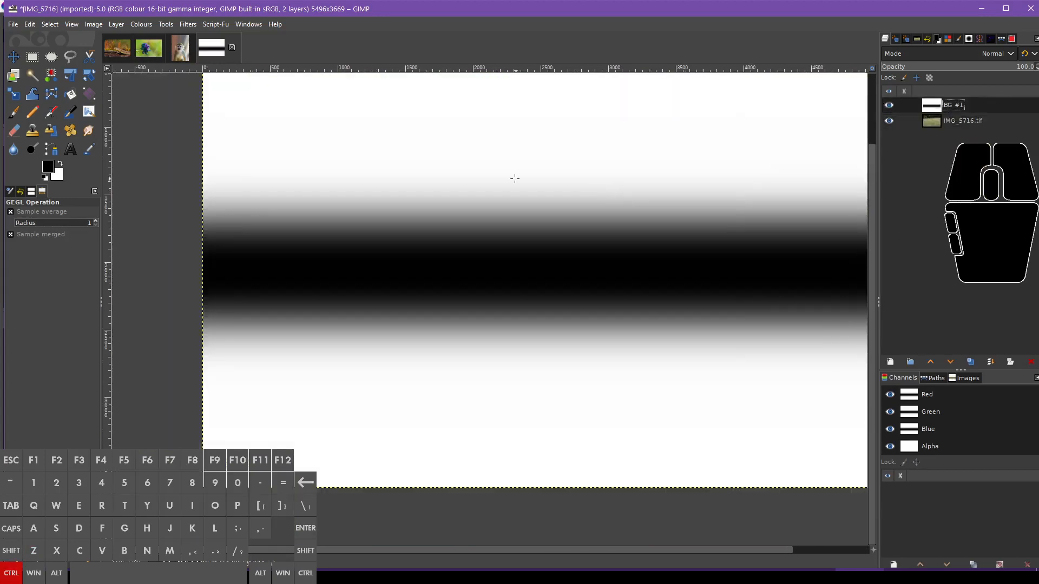
pyautogui.click(167, 25)
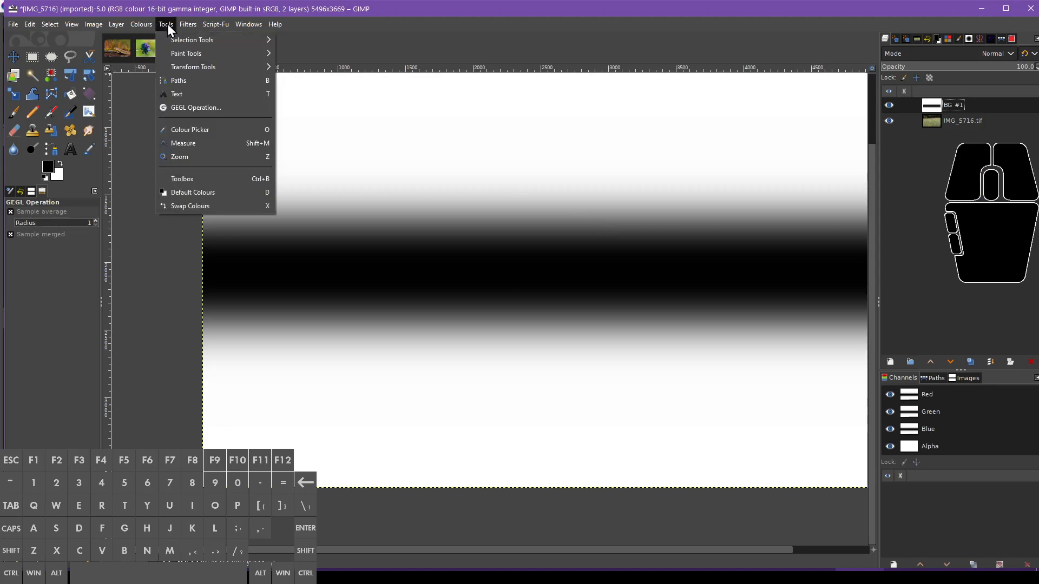
pyautogui.moveTo(123, 23)
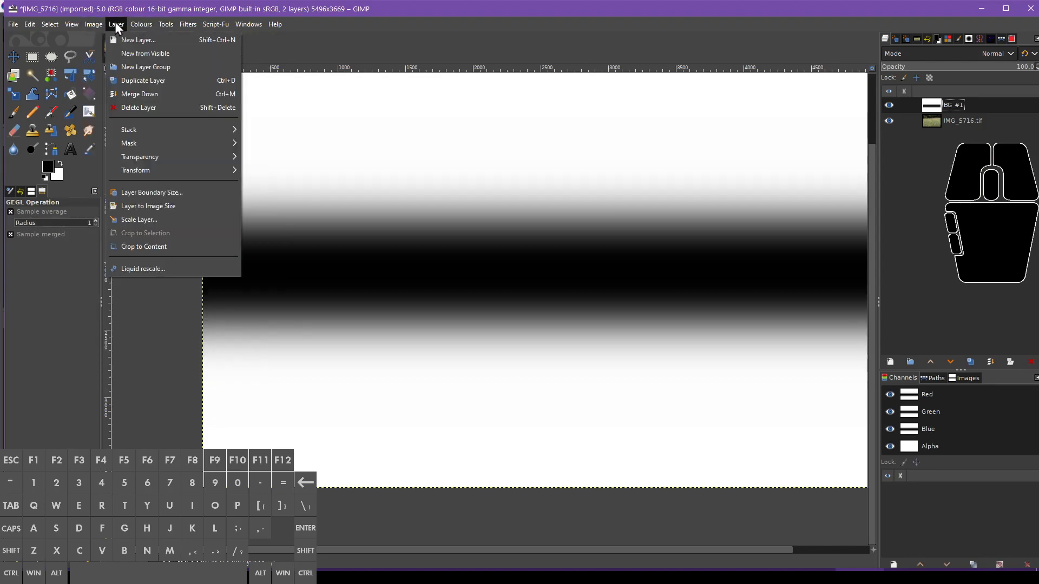
pyautogui.click(179, 148)
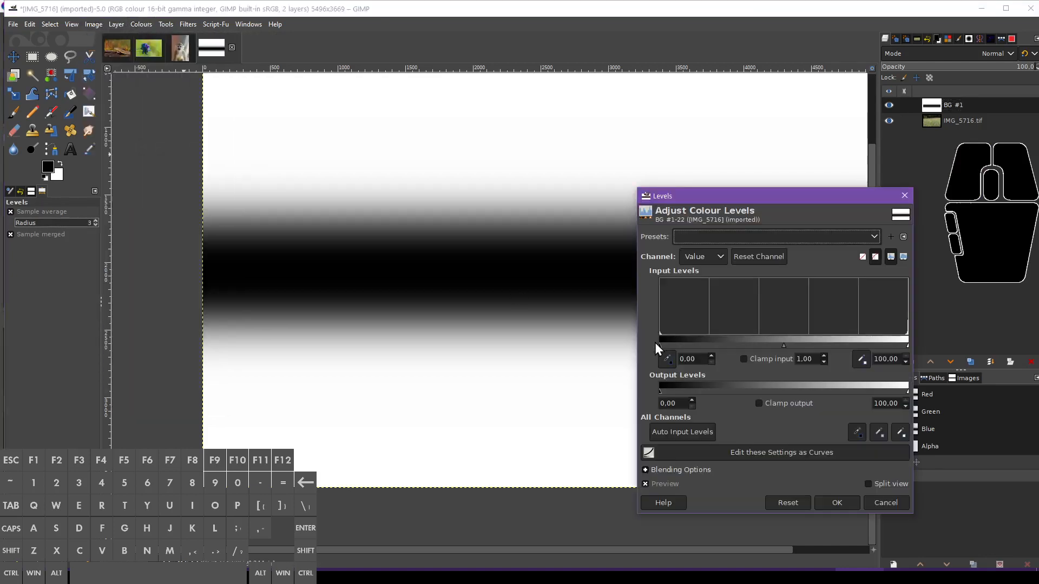
pyautogui.moveTo(784, 345); pyautogui.dragTo(840, 351)
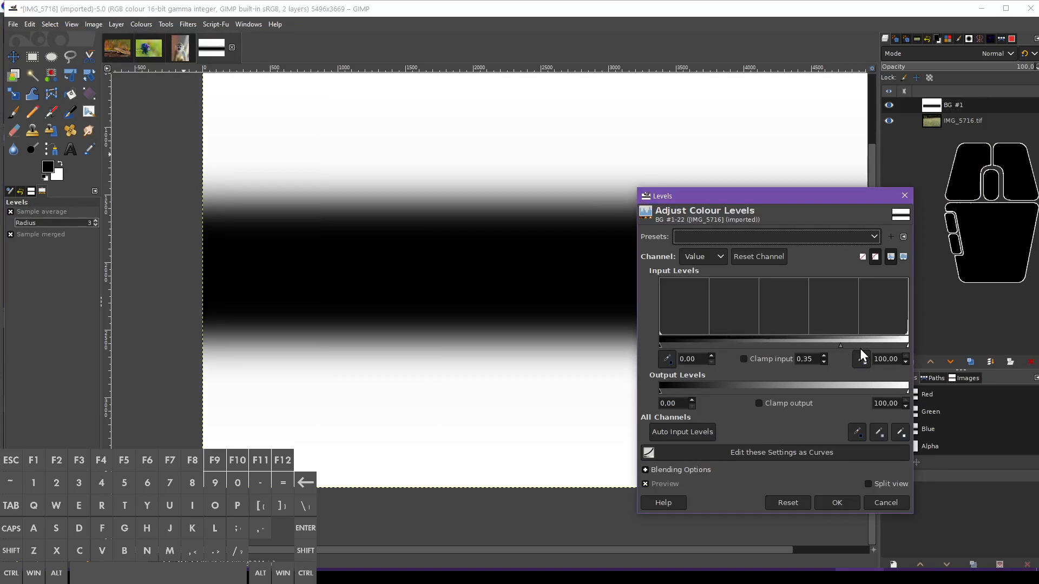
pyautogui.click(857, 502)
# - Apply the Levels change to the mask, hide BG #1 and make the IMG_5716.tif photo layer active
pyautogui.keyDown('ctrl'); pyautogui.scroll(-3, 798, 322); pyautogui.keyUp('ctrl')
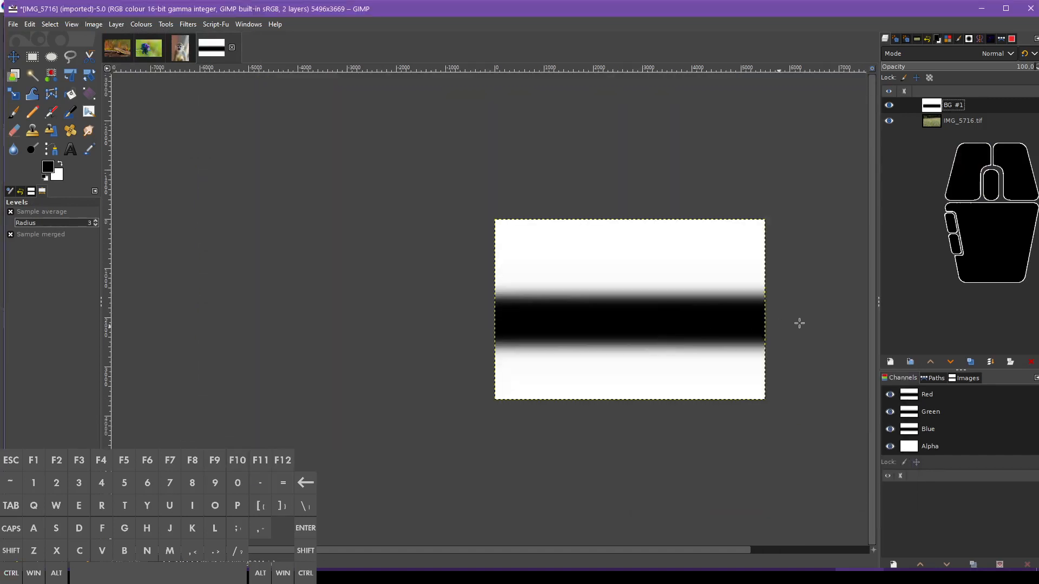
pyautogui.keyDown('ctrl'); pyautogui.scroll(1, 839, 320); pyautogui.keyUp('ctrl')
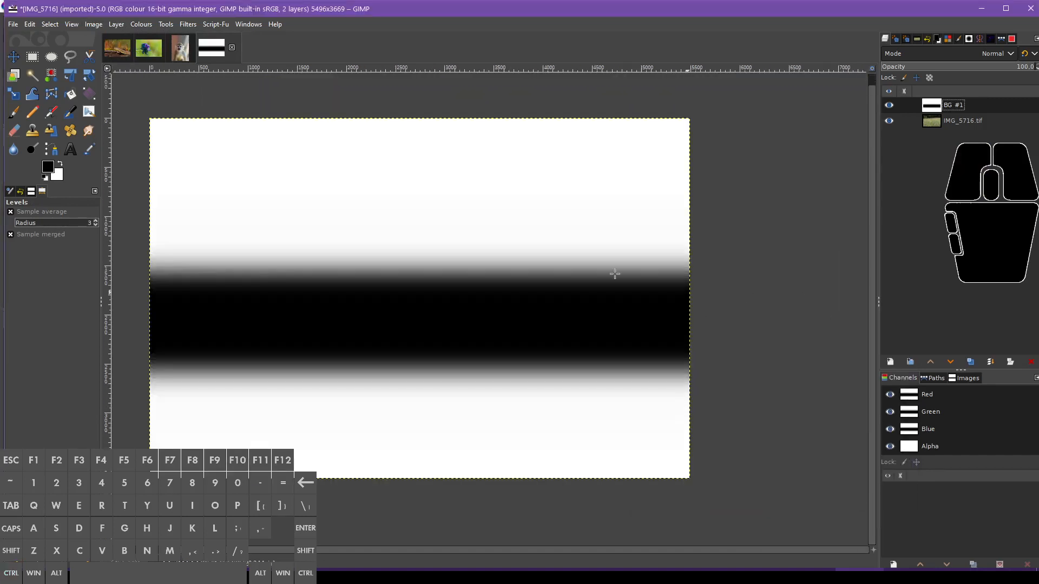
pyautogui.click(68, 78)
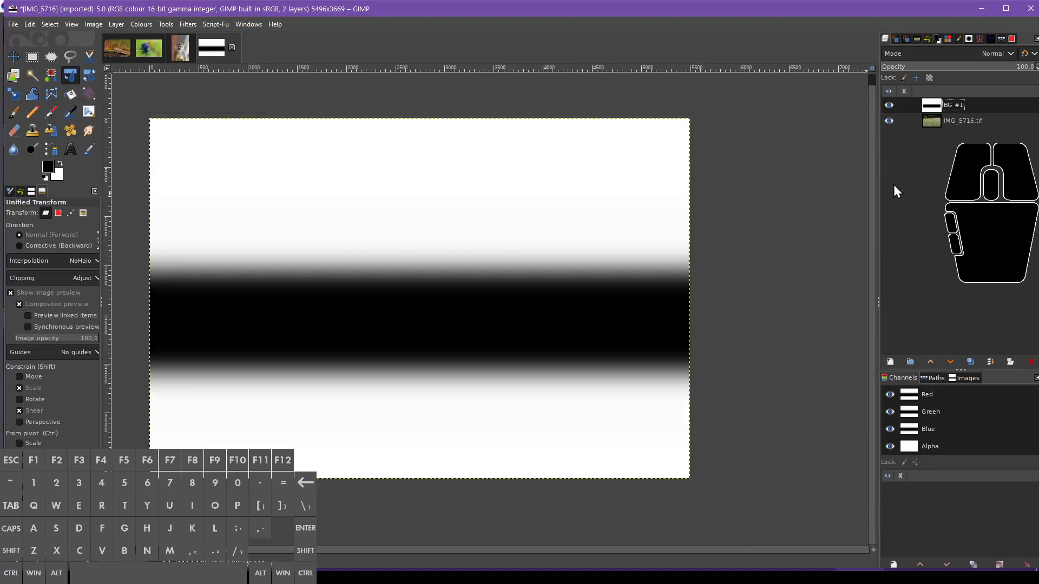
pyautogui.click(959, 121)
pyautogui.click(885, 105)
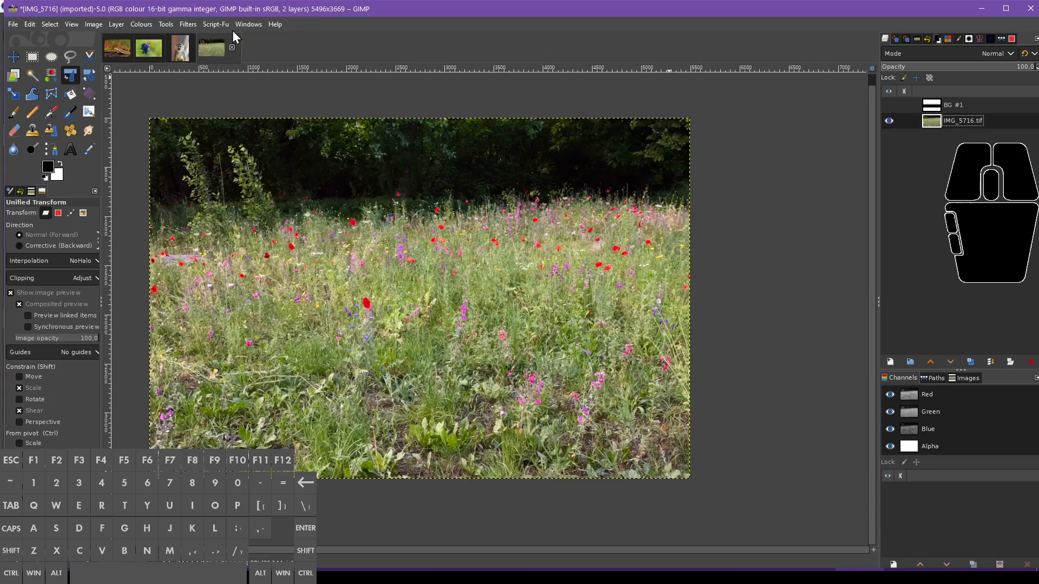
pyautogui.click(187, 24)
pyautogui.moveTo(216, 67)
pyautogui.click(378, 80)
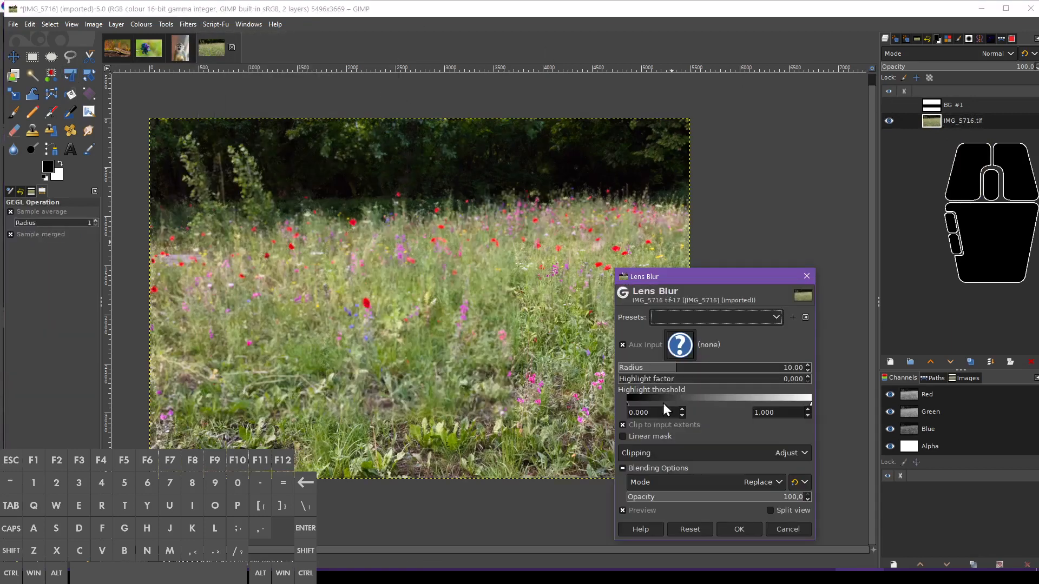
pyautogui.click(679, 344)
pyautogui.click(827, 411)
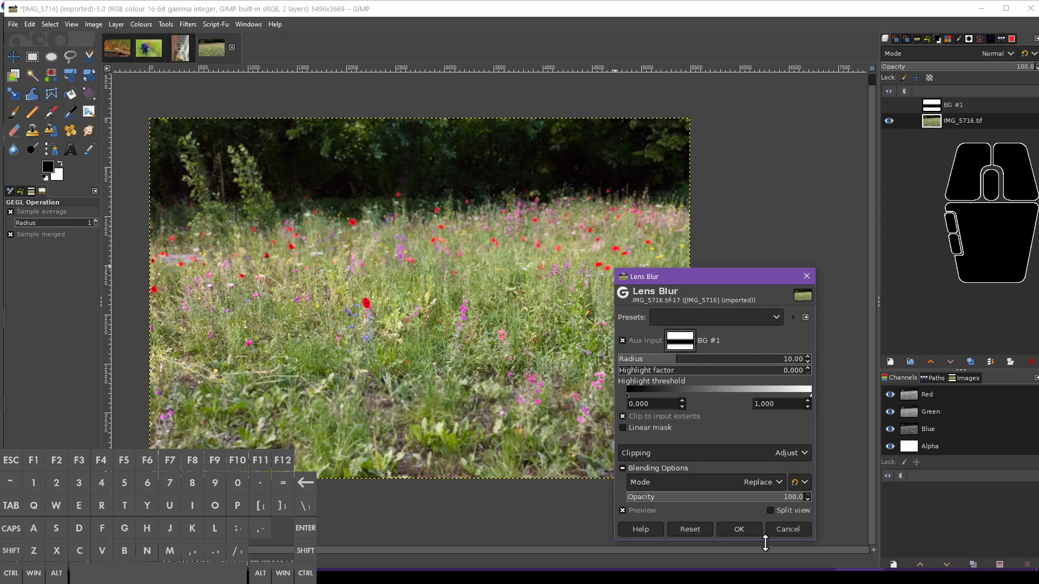
pyautogui.click(784, 532)
# - Apply Lens Blur to the meadow photo with BG #1 as the aux input and a radius of 10
pyautogui.click(188, 24)
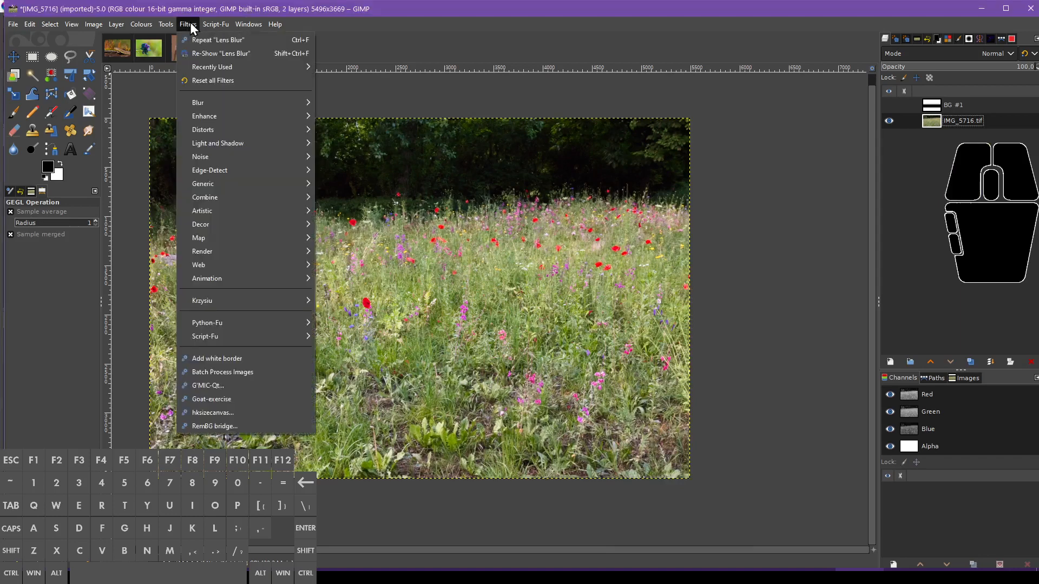
pyautogui.click(204, 52)
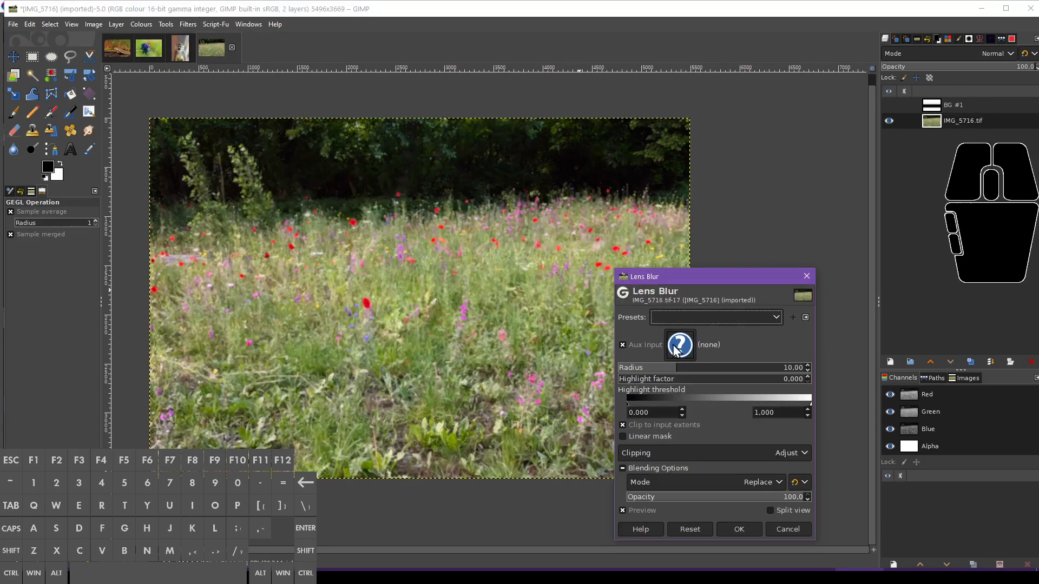
pyautogui.click(676, 347)
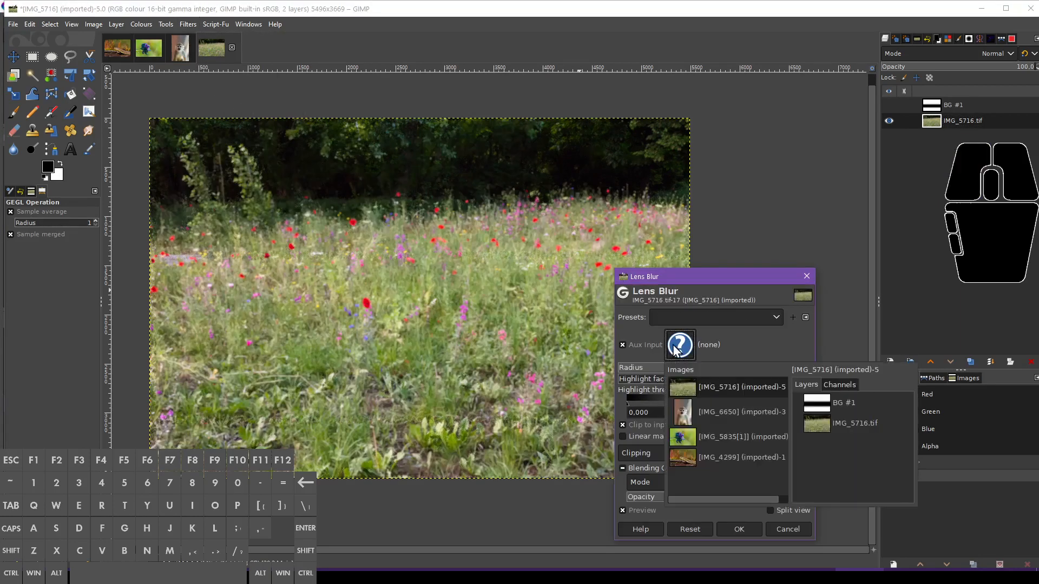
pyautogui.click(813, 407)
pyautogui.click(814, 407)
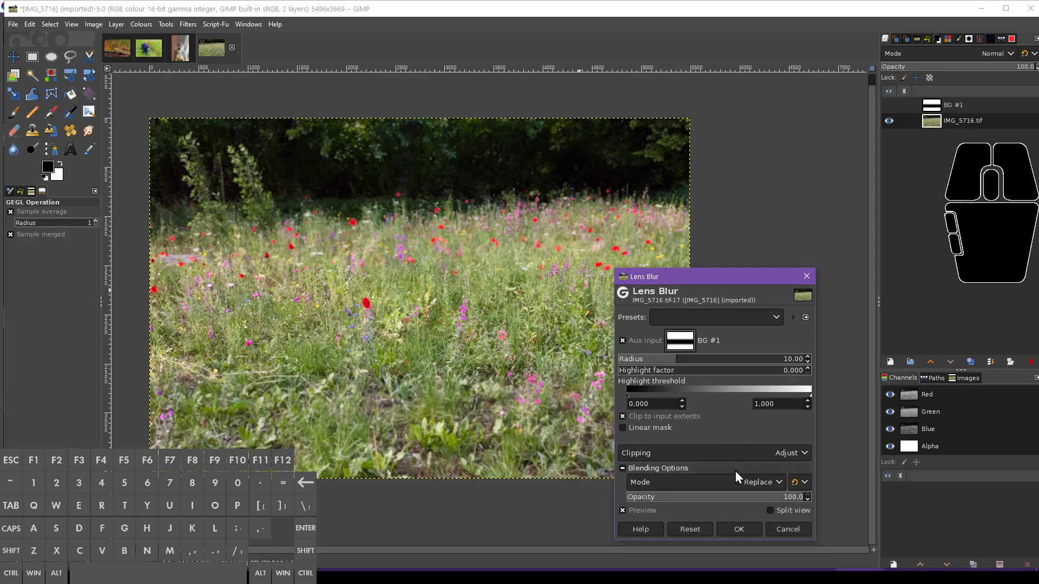
pyautogui.click(739, 529)
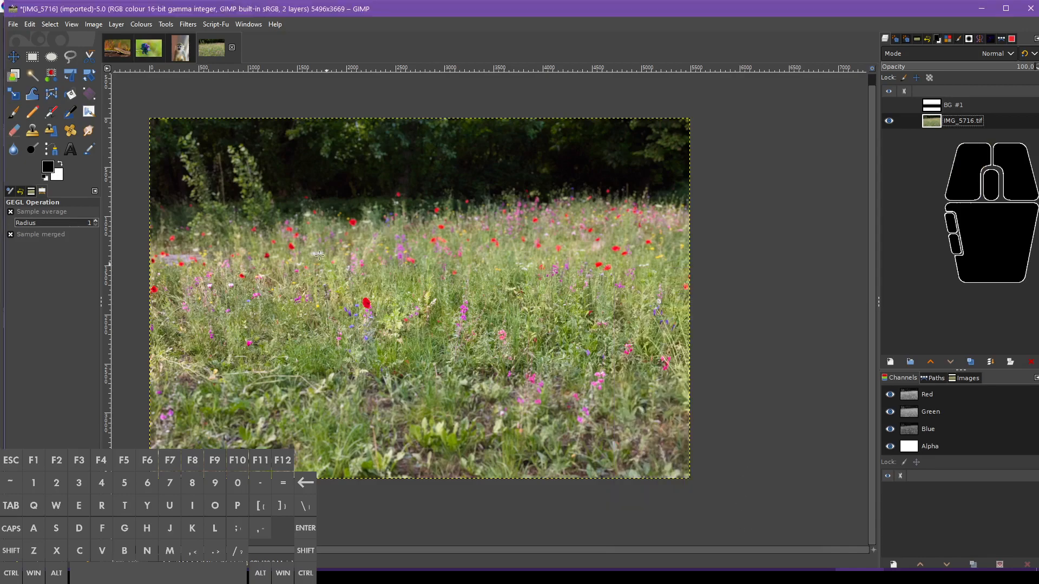
pyautogui.scroll(2, 493, 292)
pyautogui.scroll(-6, 492, 292)
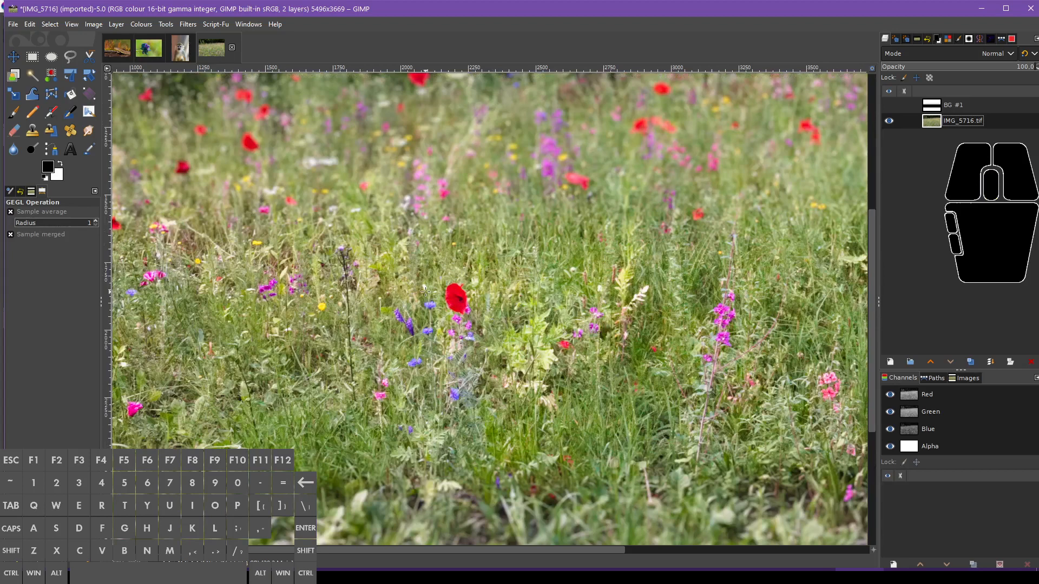
pyautogui.scroll(-4, 425, 291)
pyautogui.scroll(1, 261, 102)
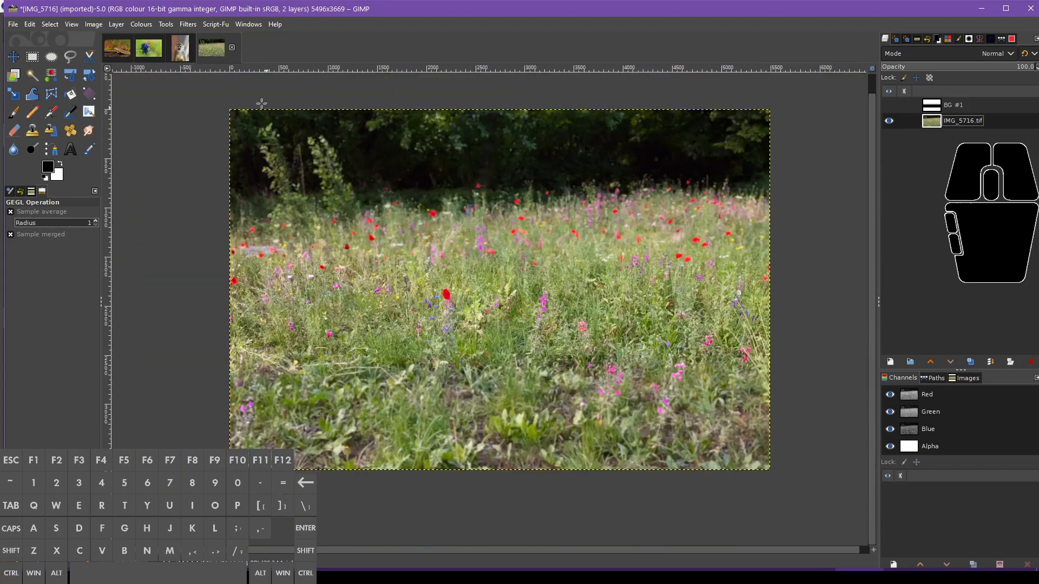
# - In the IMG_6650 monkey image, hide the blurred background and original layers so only the cut-out Pasted Layer shows
pyautogui.click(180, 53)
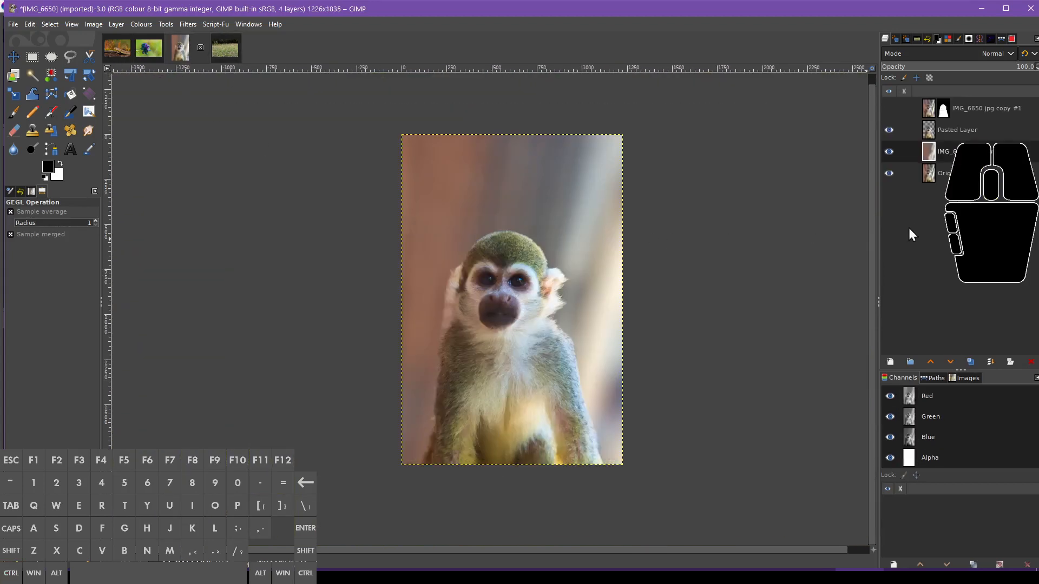
pyautogui.click(889, 151)
pyautogui.click(888, 172)
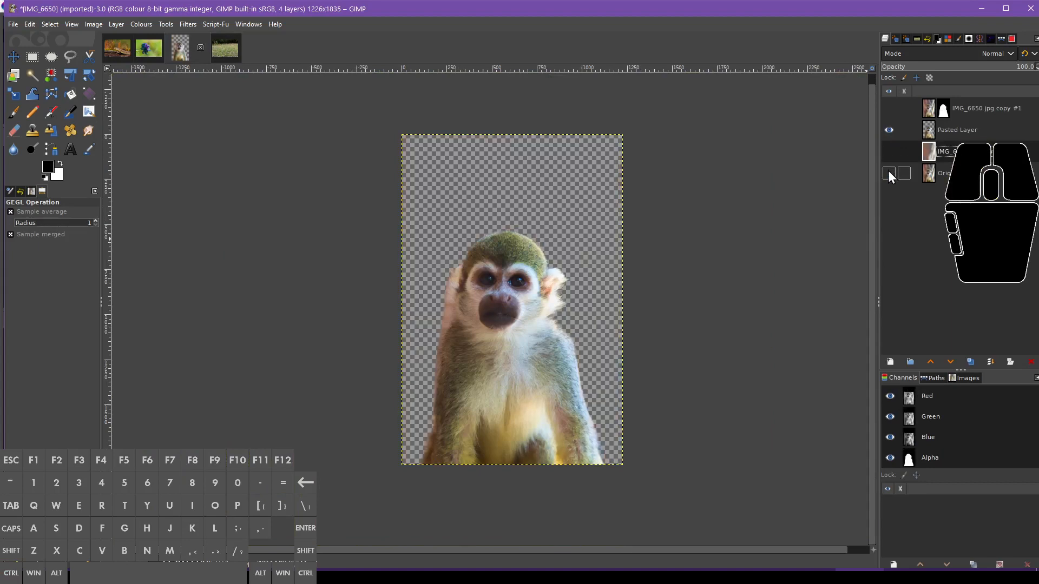
pyautogui.click(887, 151)
pyautogui.click(884, 153)
pyautogui.click(885, 141)
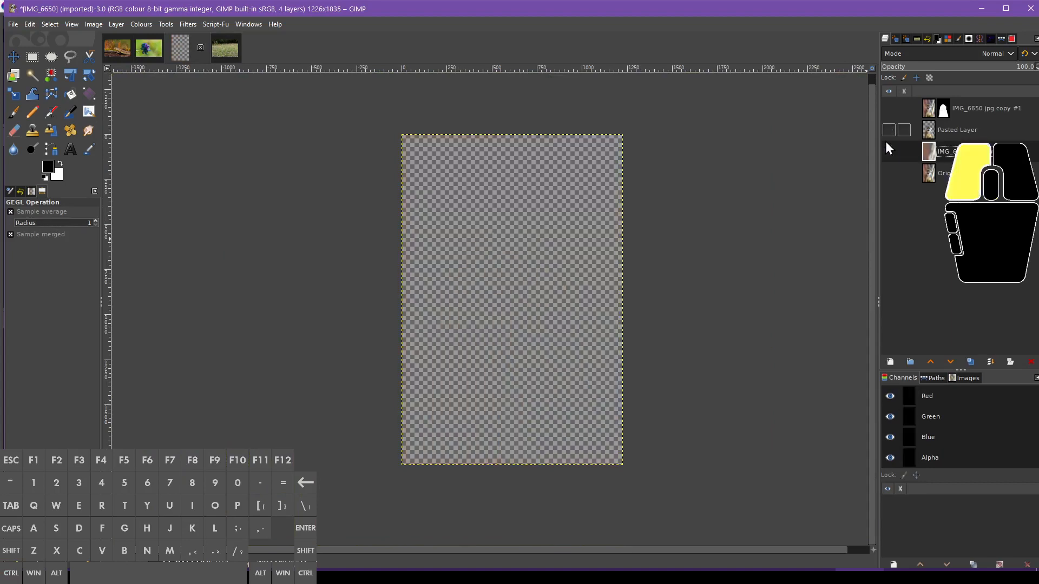
pyautogui.click(885, 137)
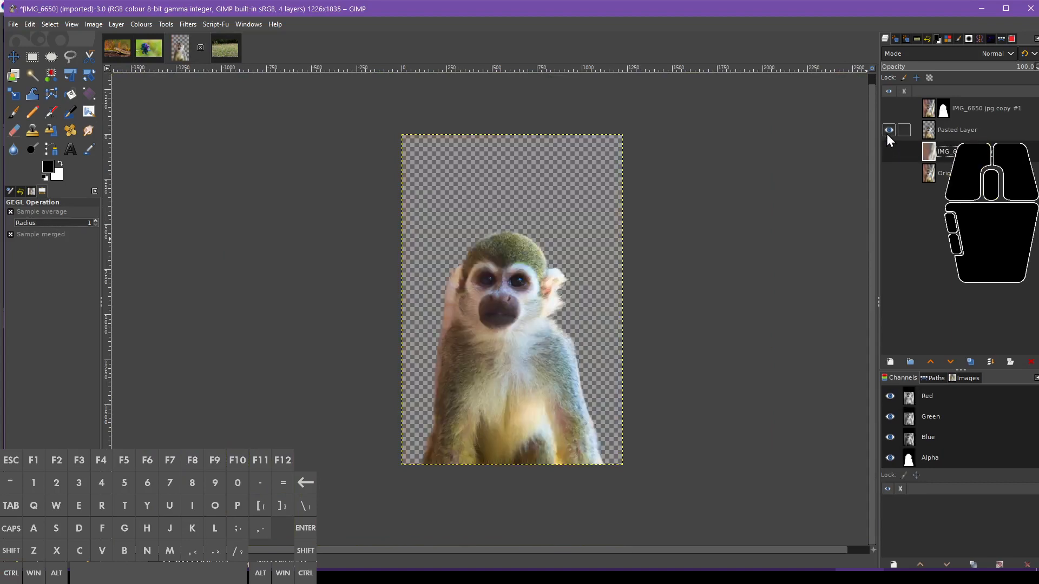
pyautogui.click(887, 133)
pyautogui.click(886, 151)
pyautogui.click(886, 152)
pyautogui.click(886, 133)
# - In the meadow image, select an upright rectangle about 1551 × 2536 px in the right half of the flower field
pyautogui.click(223, 53)
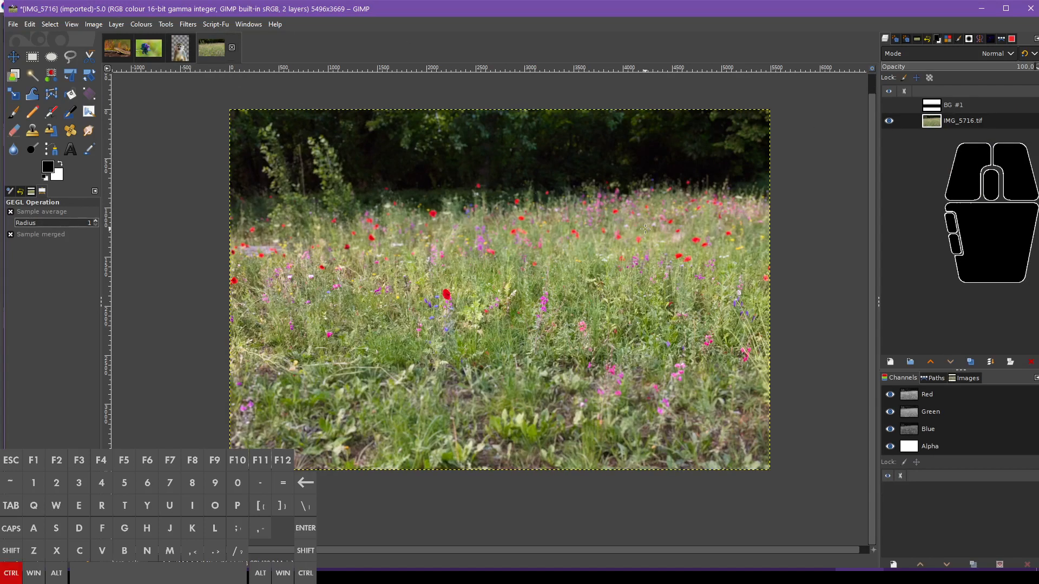
pyautogui.click(33, 57)
pyautogui.moveTo(542, 203); pyautogui.dragTo(694, 452)
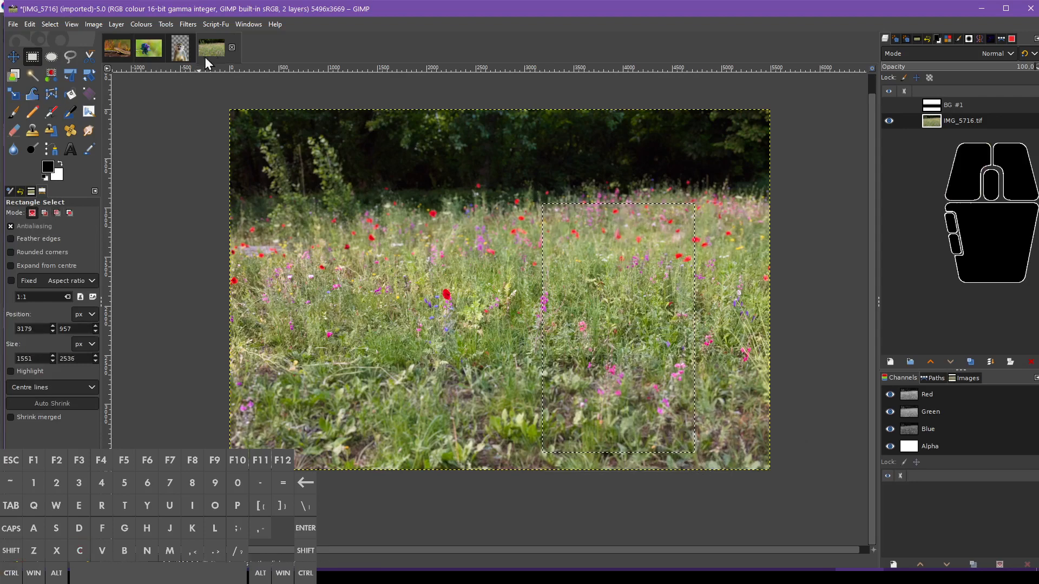
# - Apply Lens Blur with a radius of 43.54 to the selected meadow area, without an aux input
pyautogui.click(184, 27)
pyautogui.click(222, 54)
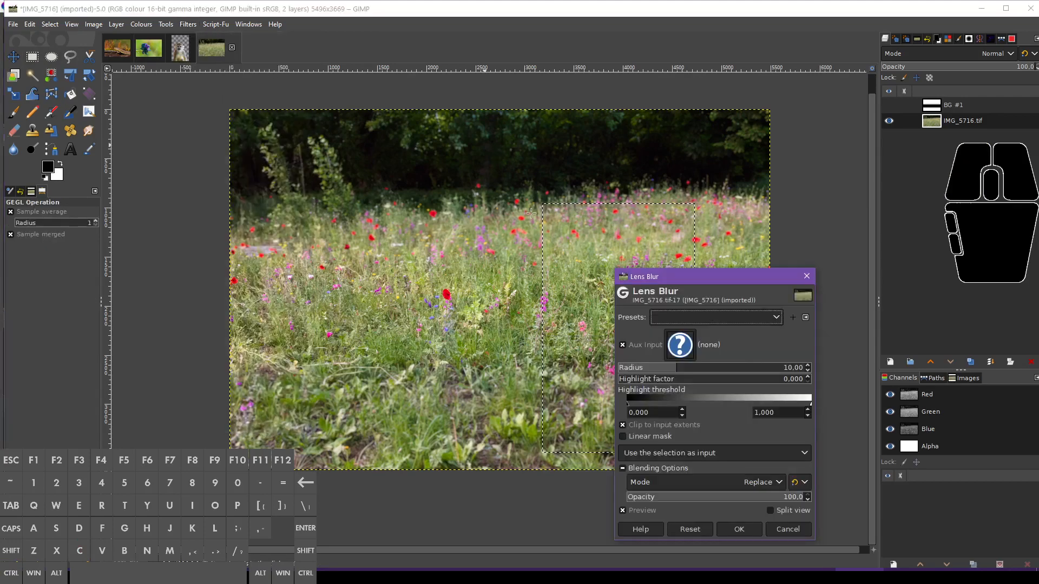
pyautogui.moveTo(701, 372); pyautogui.dragTo(739, 372)
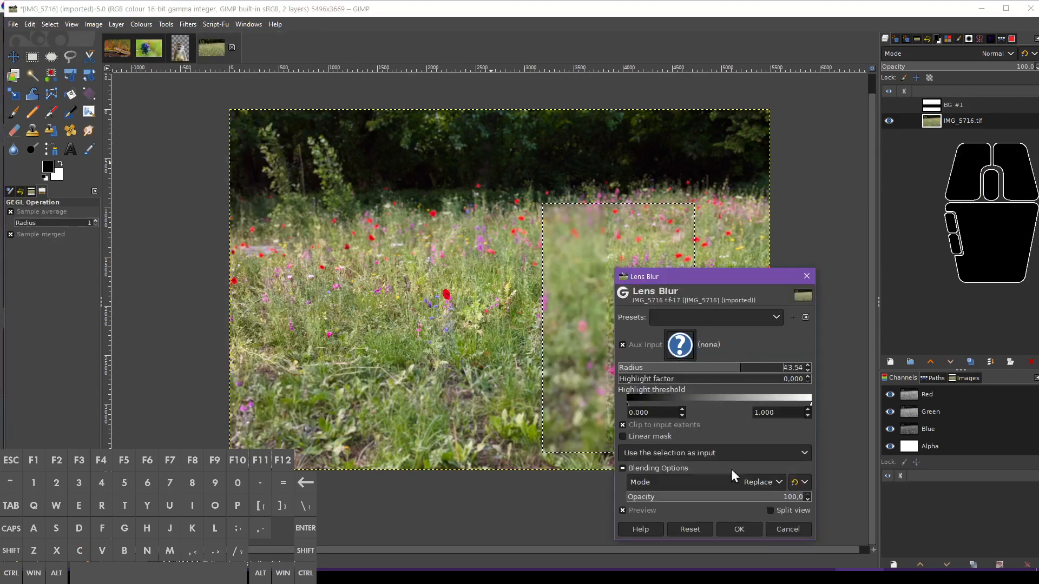
pyautogui.click(747, 533)
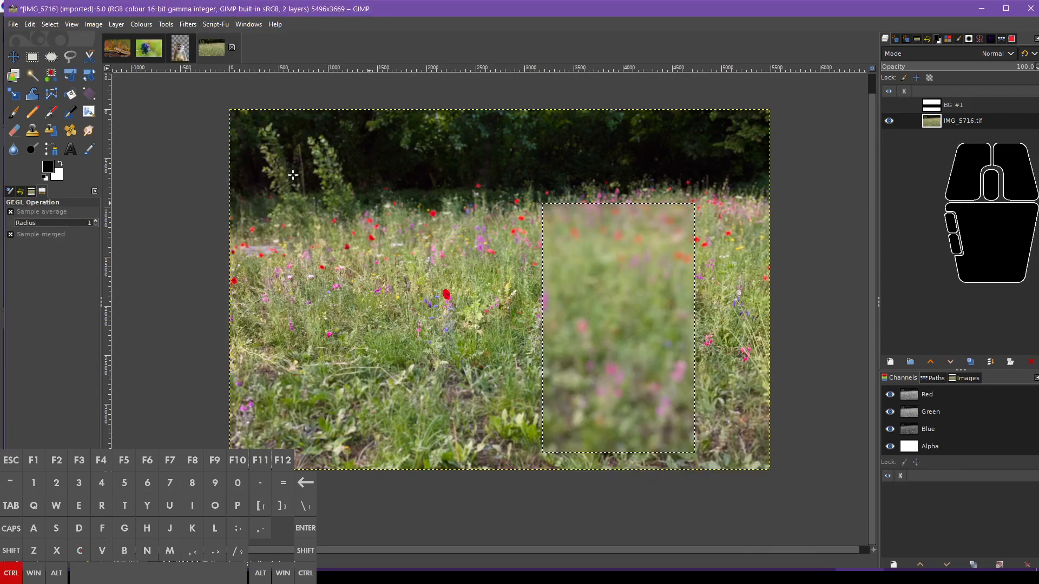
# - Copy the blurred meadow area and paste it into the IMG_6650 image as a layer behind the monkey cut-out
pyautogui.click(168, 49)
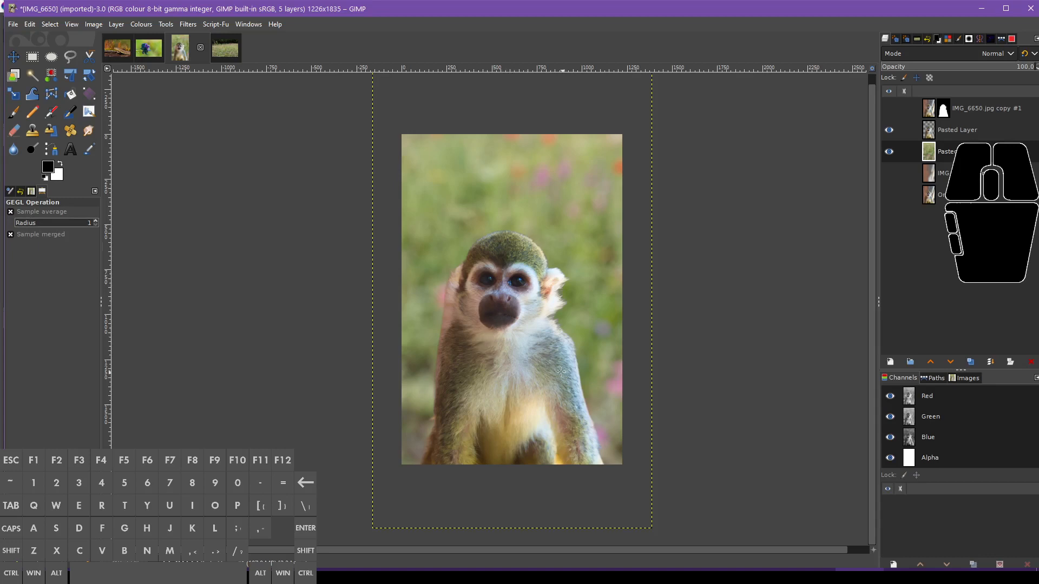
pyautogui.scroll(2, 481, 261)
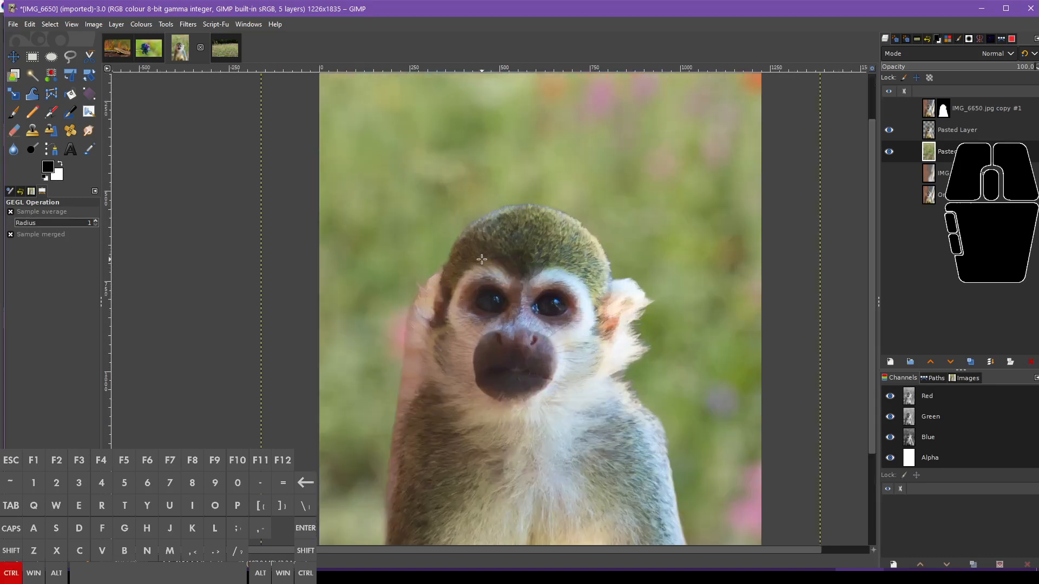
pyautogui.scroll(-1, 480, 261)
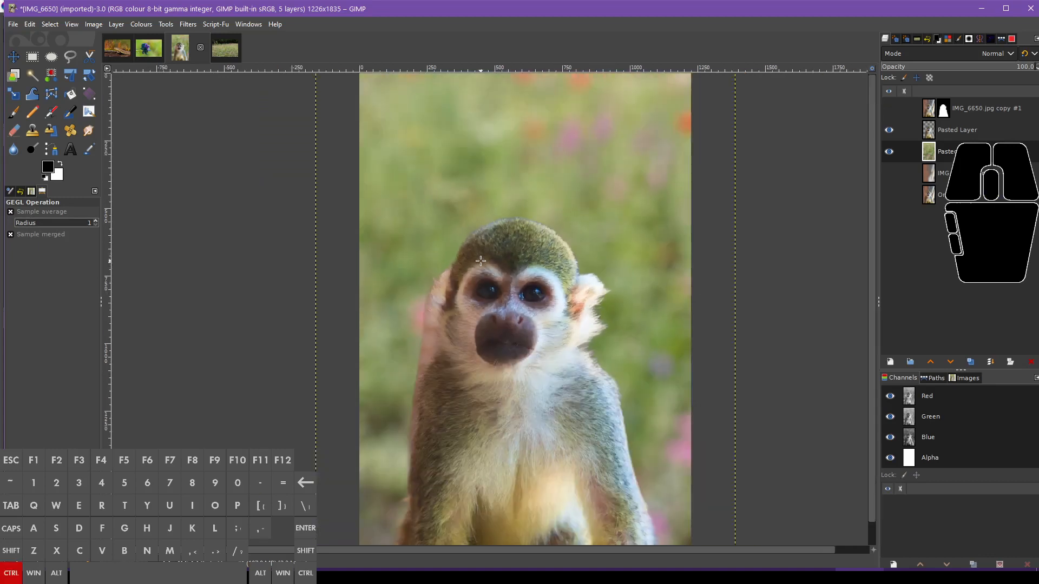
# - Hide the pasted meadow layer and show the original photo layer behind the monkey cut-out
pyautogui.click(888, 152)
pyautogui.click(889, 174)
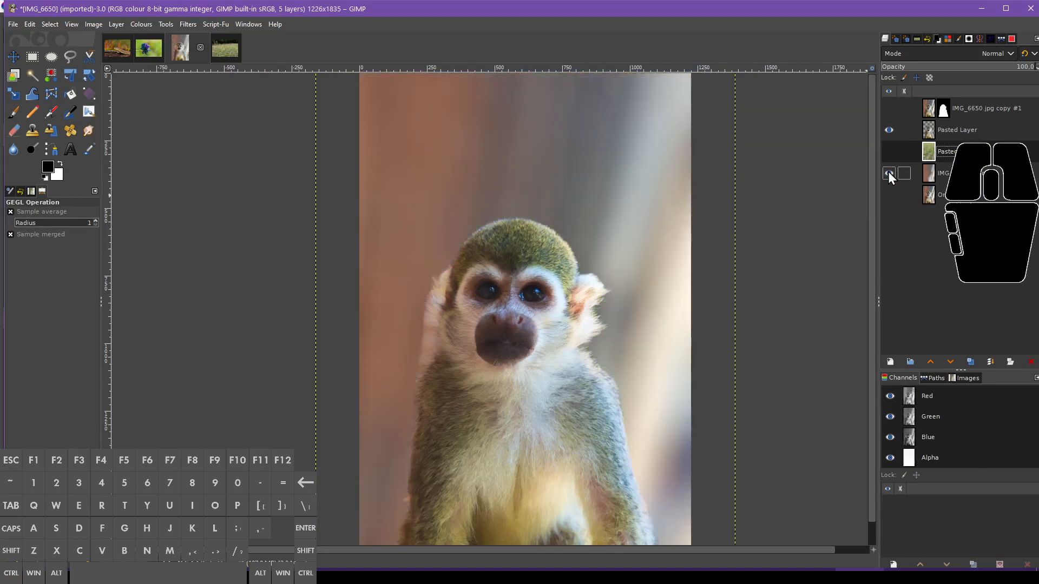
pyautogui.click(888, 173)
pyautogui.click(887, 194)
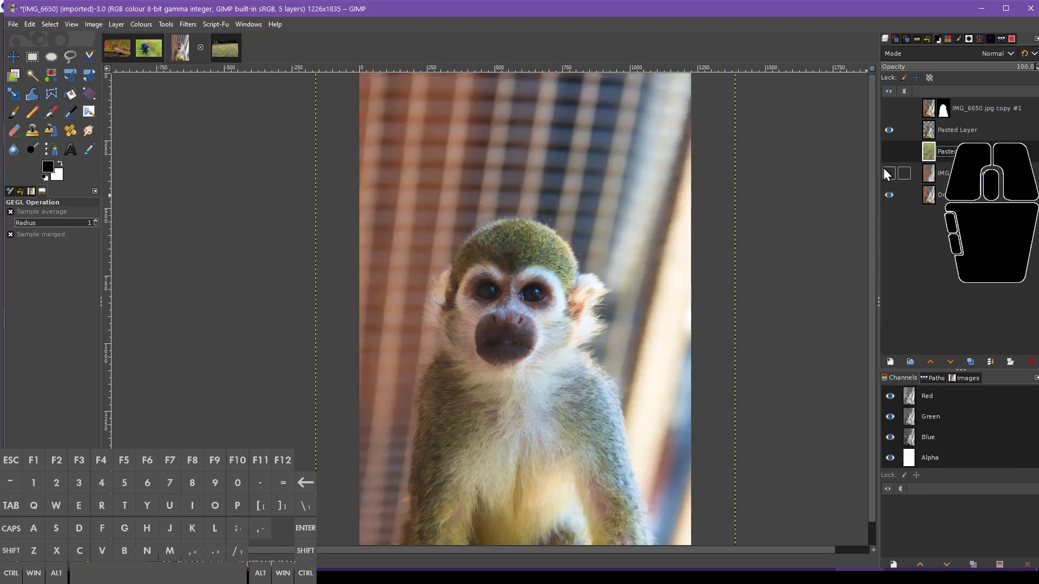
# - Show the blurred background copy, place the monkey cut-out directly above it and merge the cut-out down
pyautogui.click(885, 173)
pyautogui.moveTo(913, 135); pyautogui.dragTo(920, 153)
pyautogui.hotkey('ctrl', 'm')
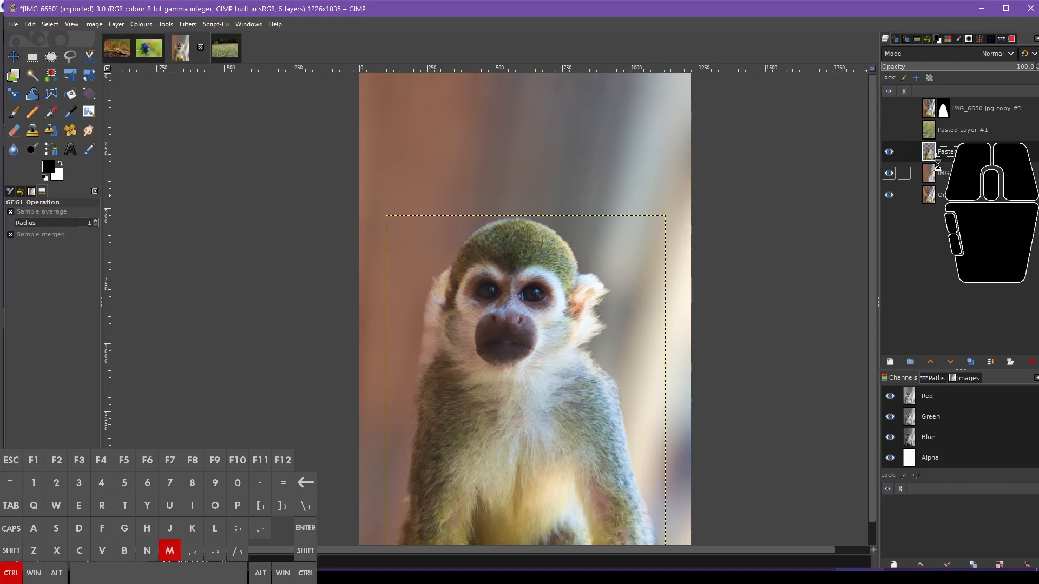
# - Compare the merged monkey layer with the original photo and examine the fur edges against the blurred background
pyautogui.click(885, 149)
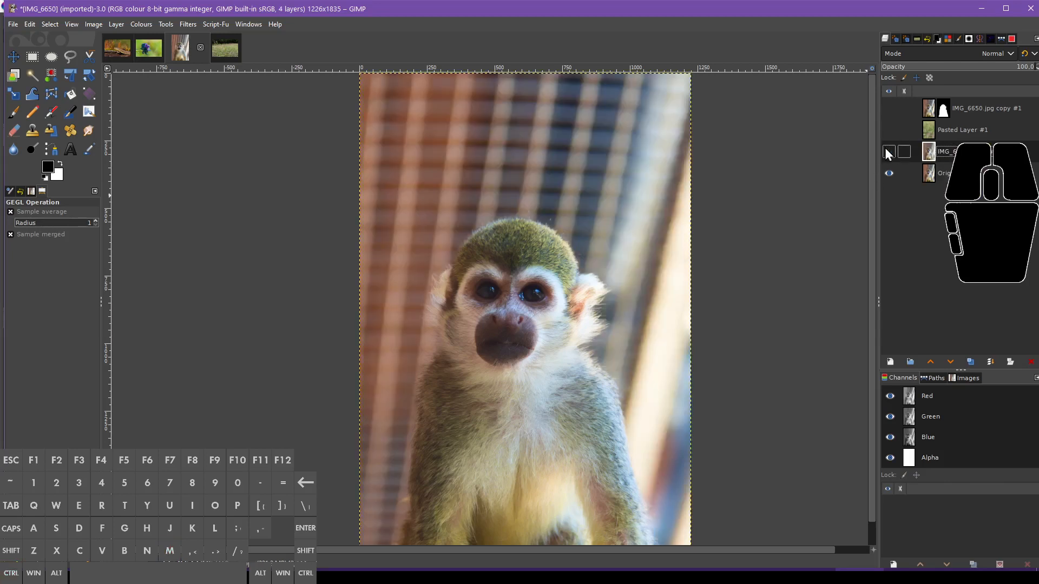
pyautogui.click(884, 148)
pyautogui.click(885, 148)
pyautogui.click(885, 149)
pyautogui.click(884, 149)
pyautogui.click(885, 148)
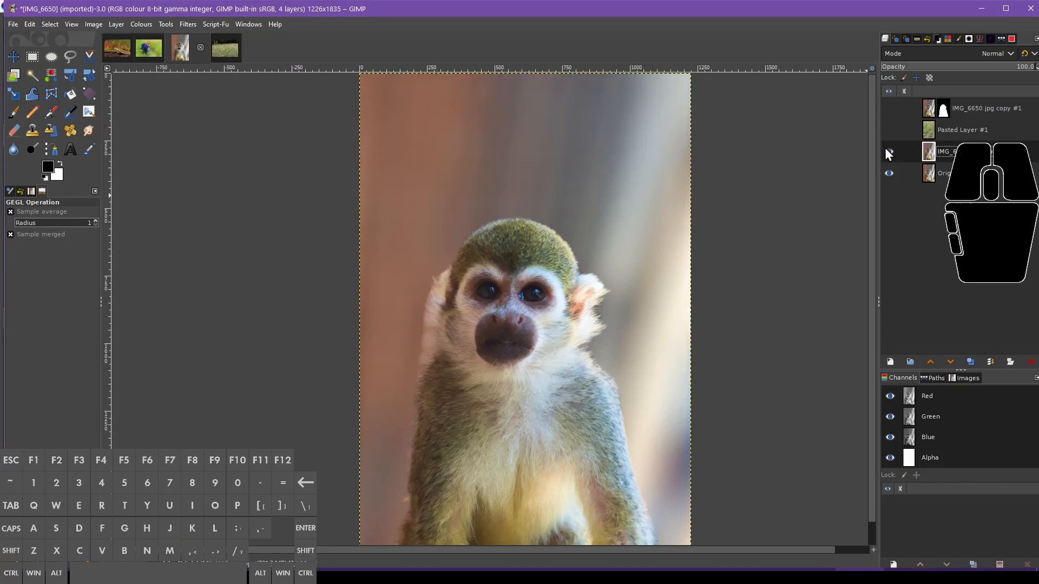
pyautogui.keyDown('ctrl'); pyautogui.scroll(2, 472, 242); pyautogui.keyUp('ctrl')
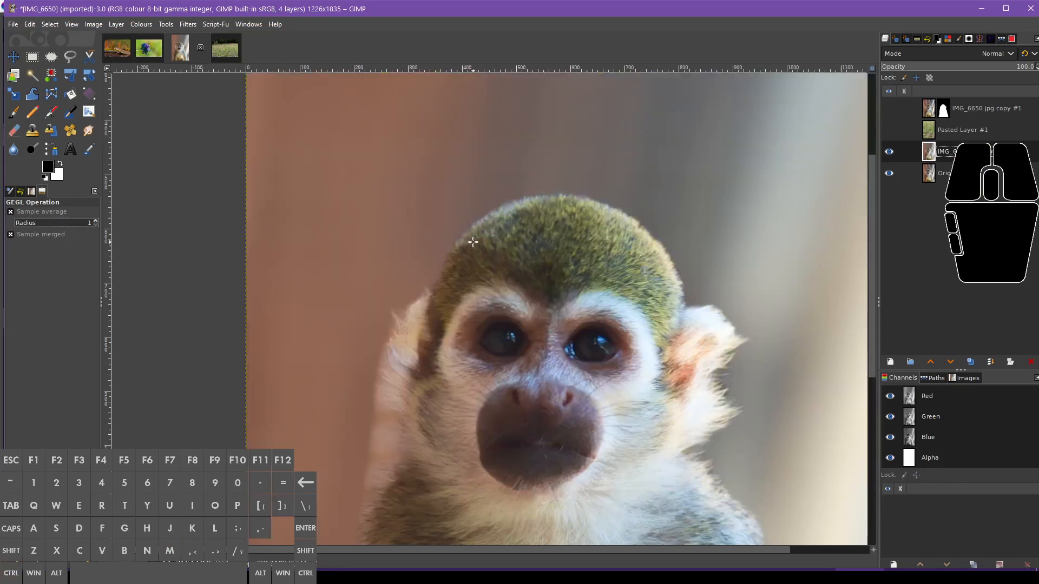
pyautogui.keyDown('ctrl'); pyautogui.scroll(-2, 471, 241); pyautogui.keyUp('ctrl')
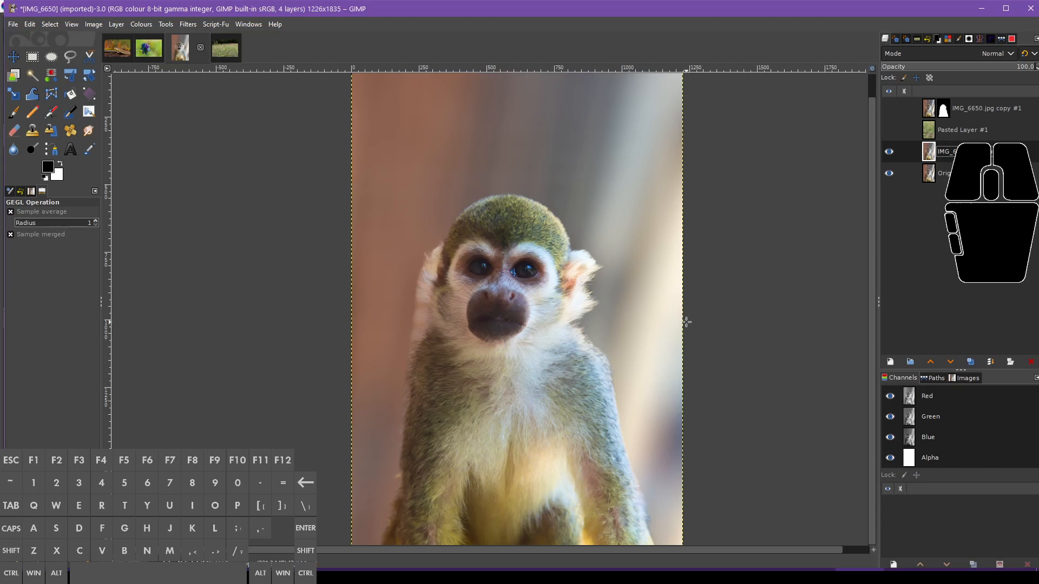
pyautogui.scroll(1, 649, 324)
pyautogui.scroll(-1, 628, 246)
# - Undo the Lens Blur on the meadow image's rectangular selection and inspect the remaining blur from trees to foreground
pyautogui.click(227, 52)
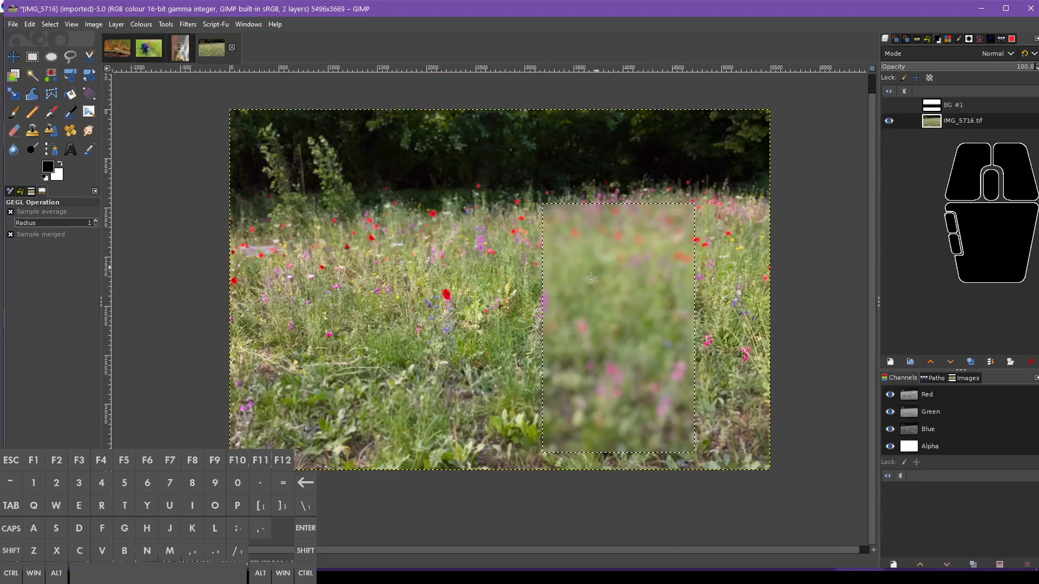
pyautogui.hotkey('ctrl', 'z')
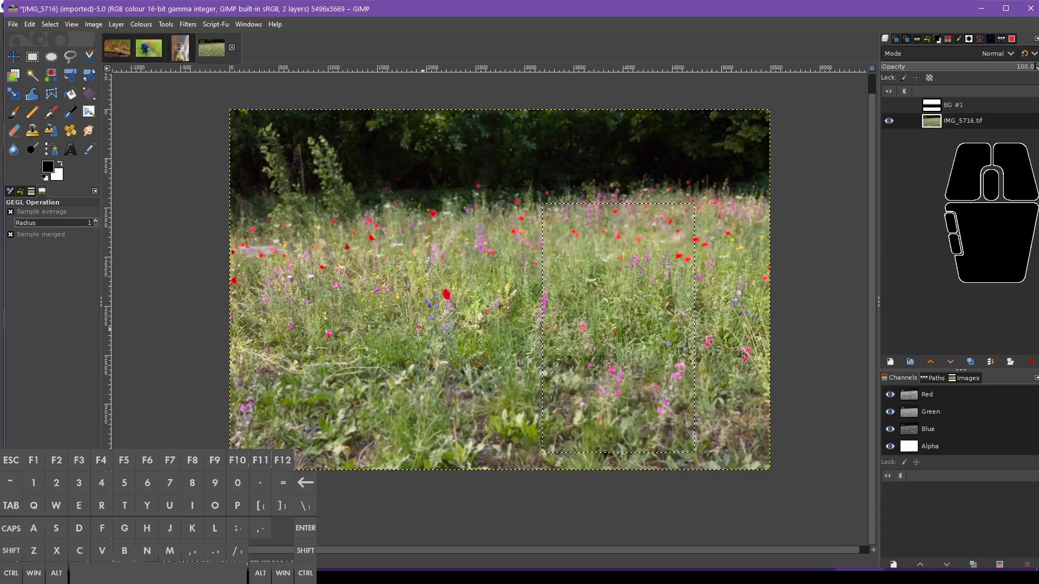
pyautogui.scroll(5, 402, 369)
pyautogui.scroll(19, 411, 371)
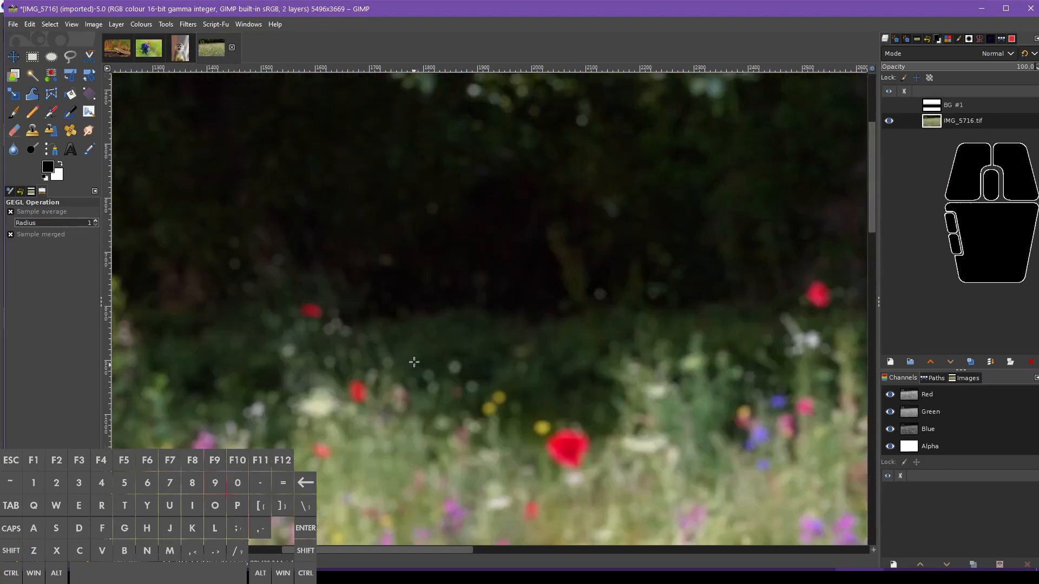
pyautogui.scroll(-15, 413, 362)
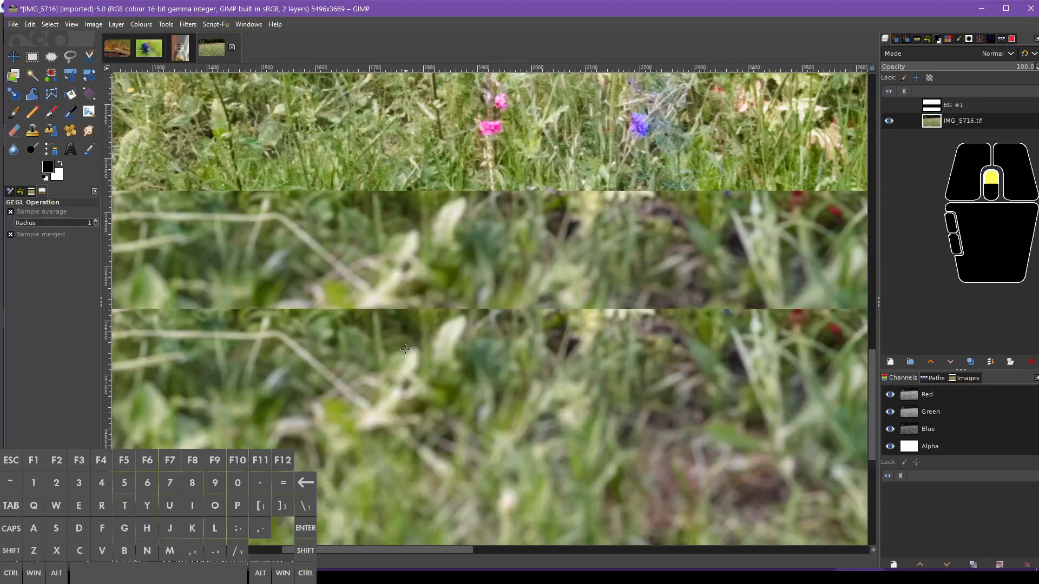
pyautogui.scroll(15, 405, 350)
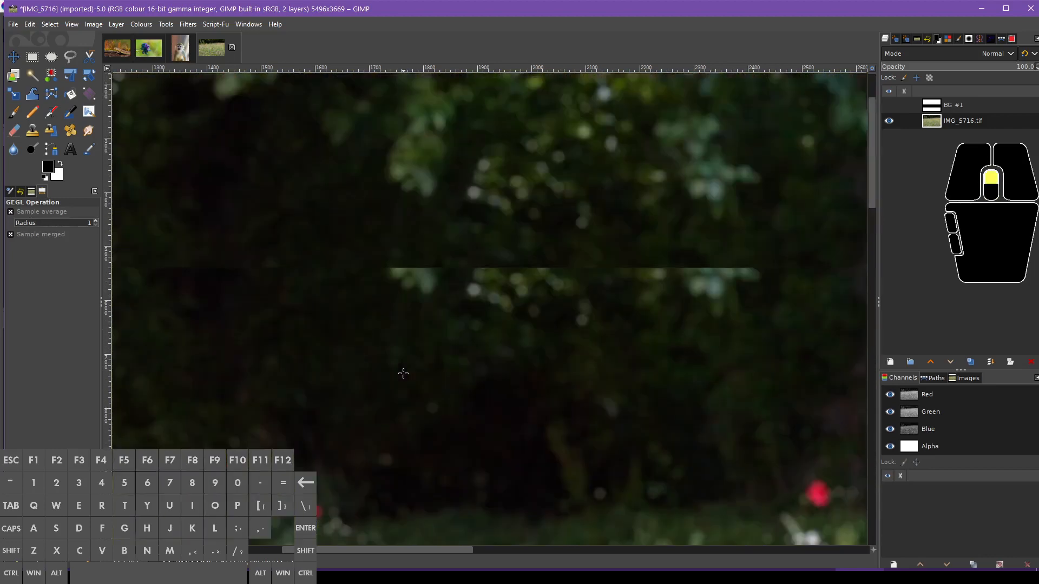
# - Switch to the monkey image and examine the edge of its head against the blurred background
pyautogui.click(175, 57)
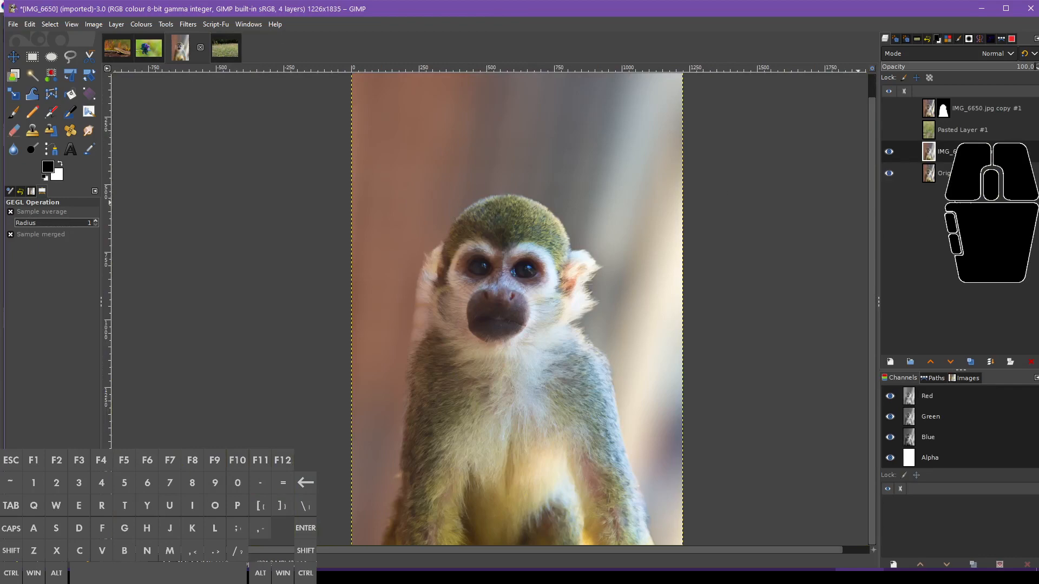
pyautogui.scroll(3, 555, 210)
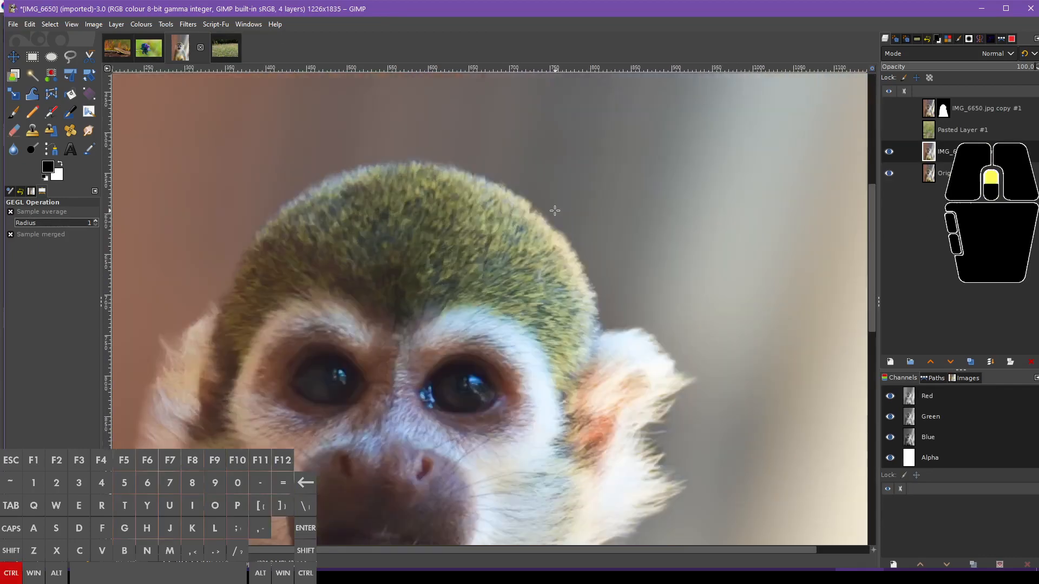